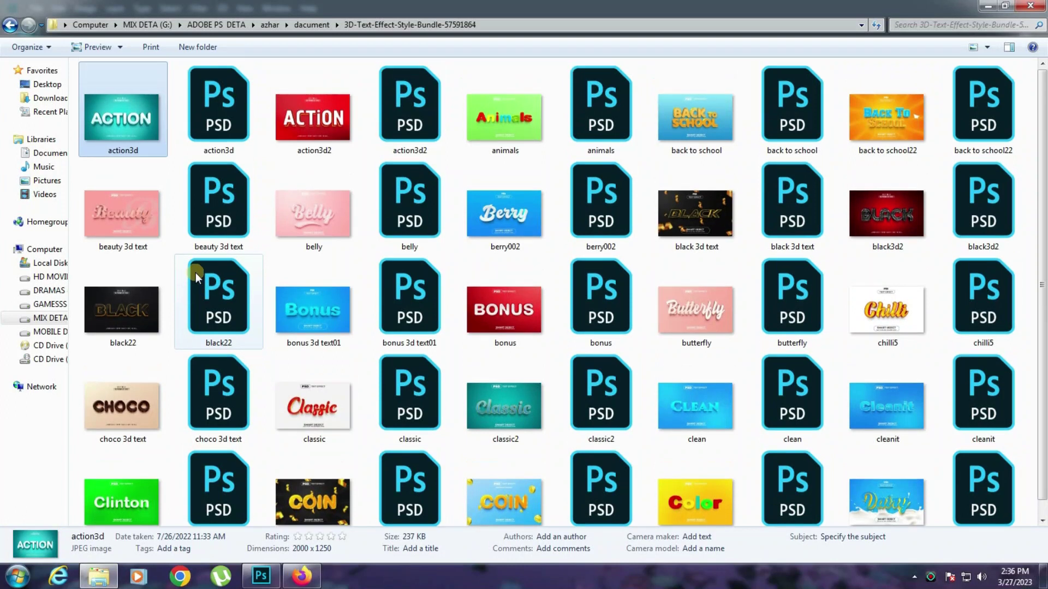
# - View the action3d preview, then browse the animals, back to school, Belly, black and bonus previews
pyautogui.doubleClick(130, 103)
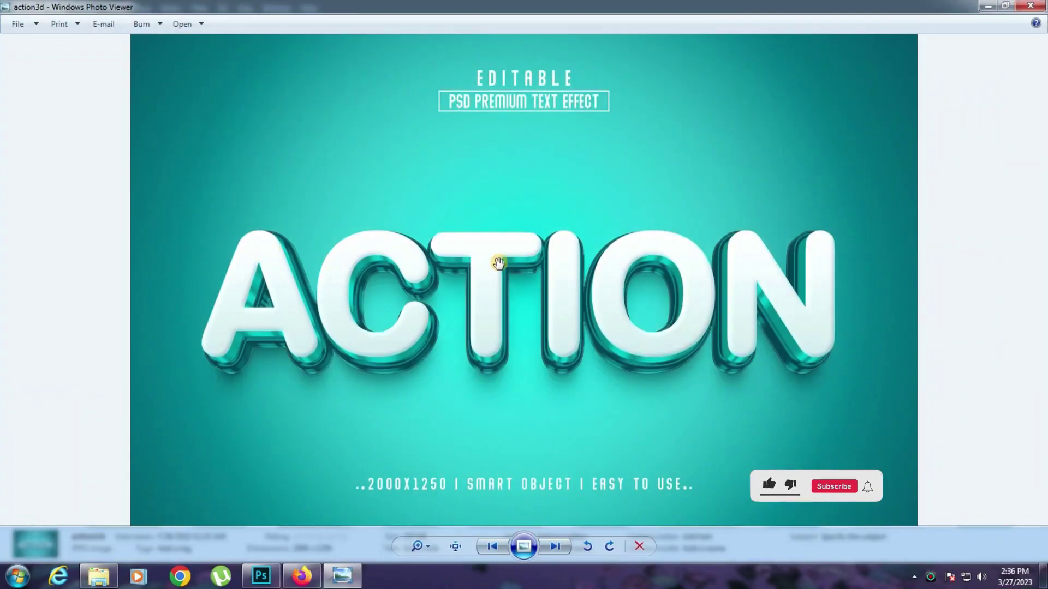
pyautogui.press('Right')
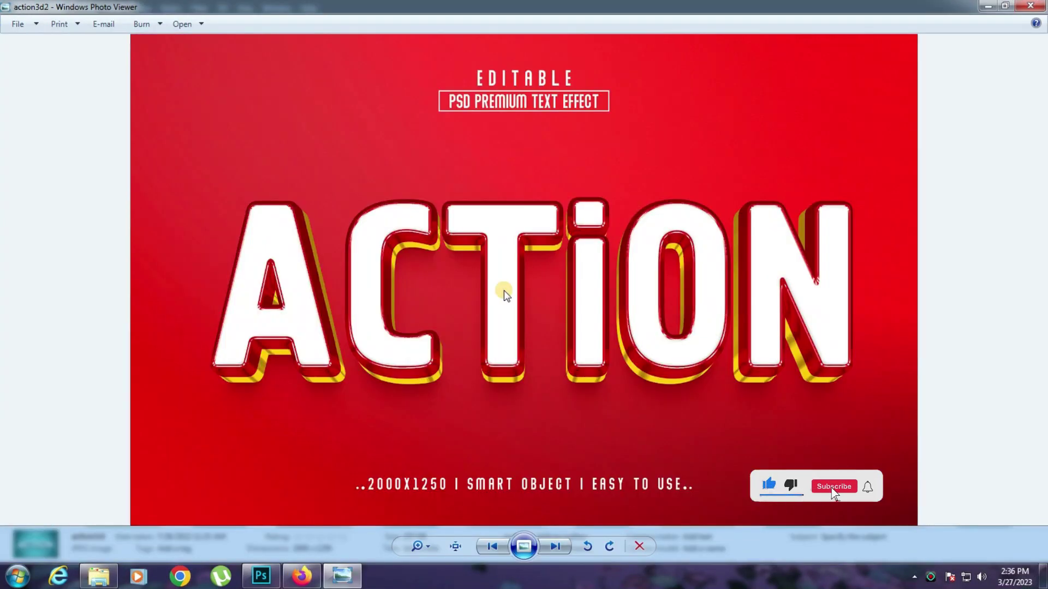
pyautogui.press('Right')
pyautogui.press('Right')
pyautogui.press('Right')
pyautogui.press('Right')
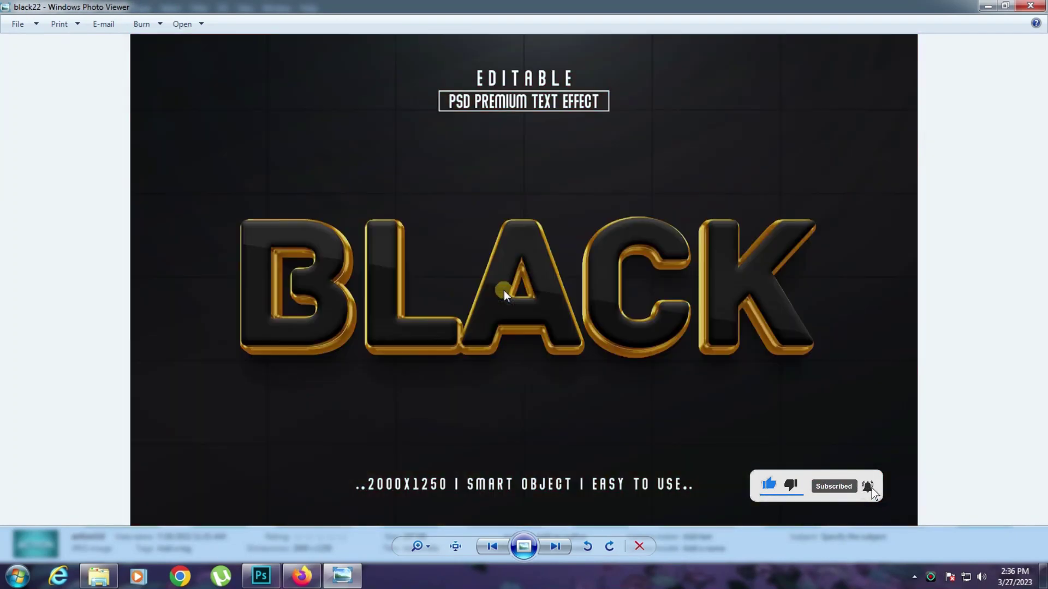
pyautogui.press('Right')
pyautogui.press('Right')
pyautogui.press('Right')
pyautogui.press('Right')
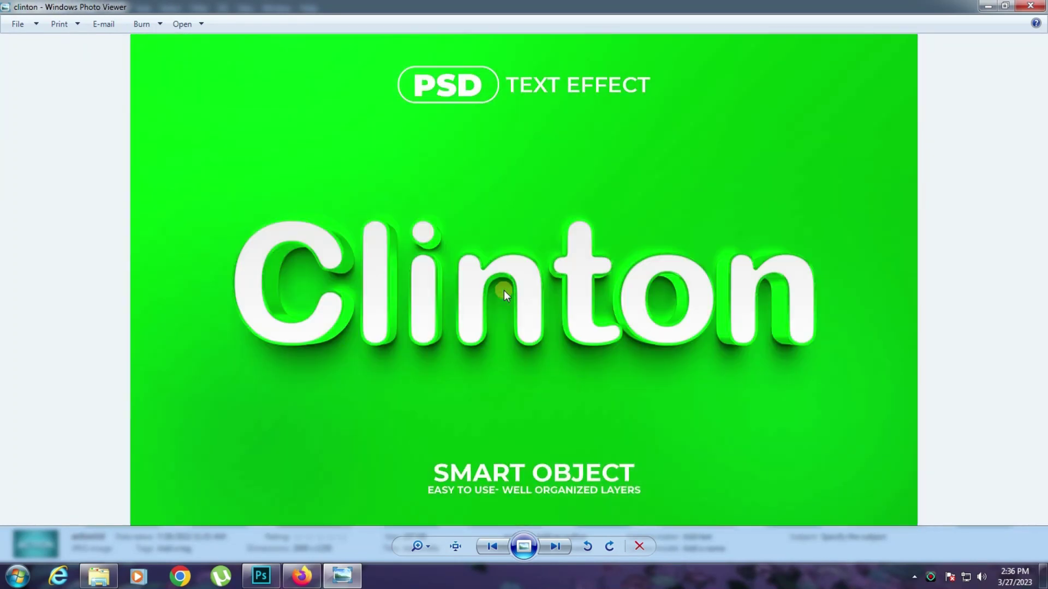
pyautogui.press('Right')
pyautogui.press('Right')
pyautogui.press('Right')
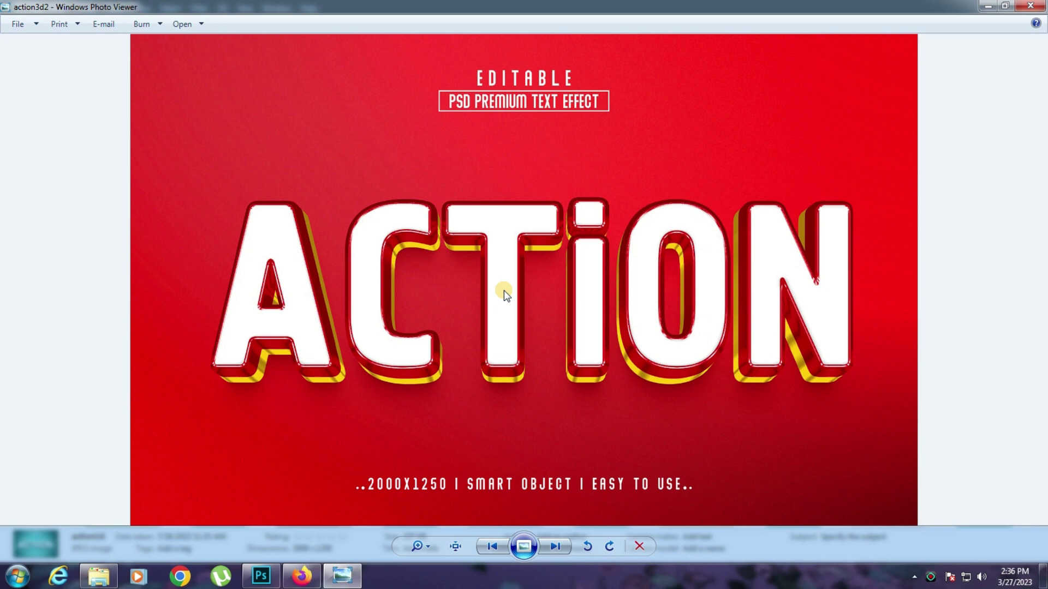
pyautogui.press('Right')
pyautogui.scroll(3, 565, 304)
pyautogui.scroll(-2, 565, 304)
pyautogui.scroll(2, 566, 304)
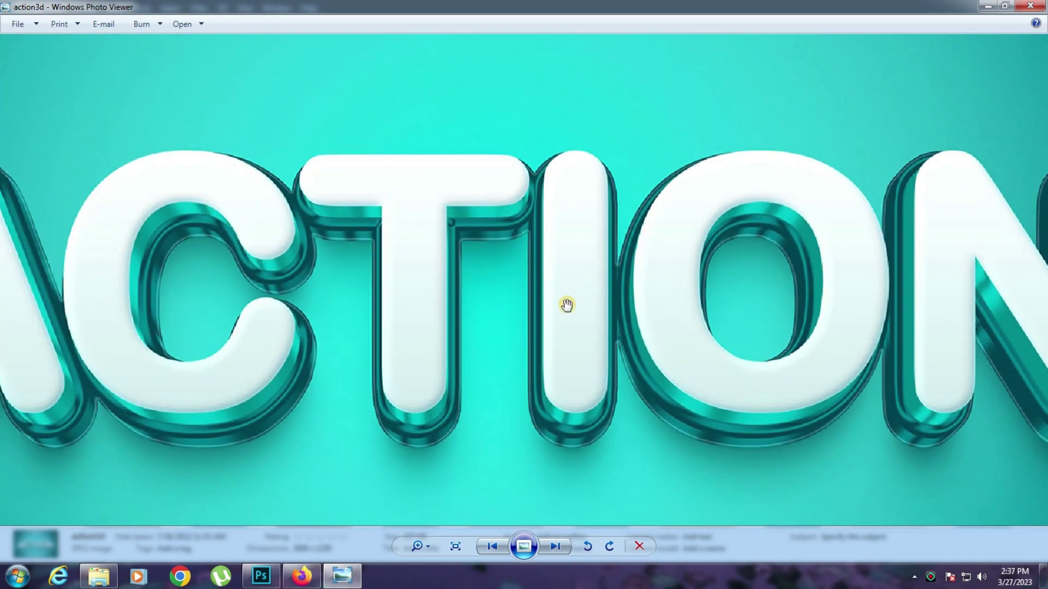
pyautogui.scroll(-2, 566, 304)
pyautogui.press('Left')
pyautogui.scroll(3, 565, 280)
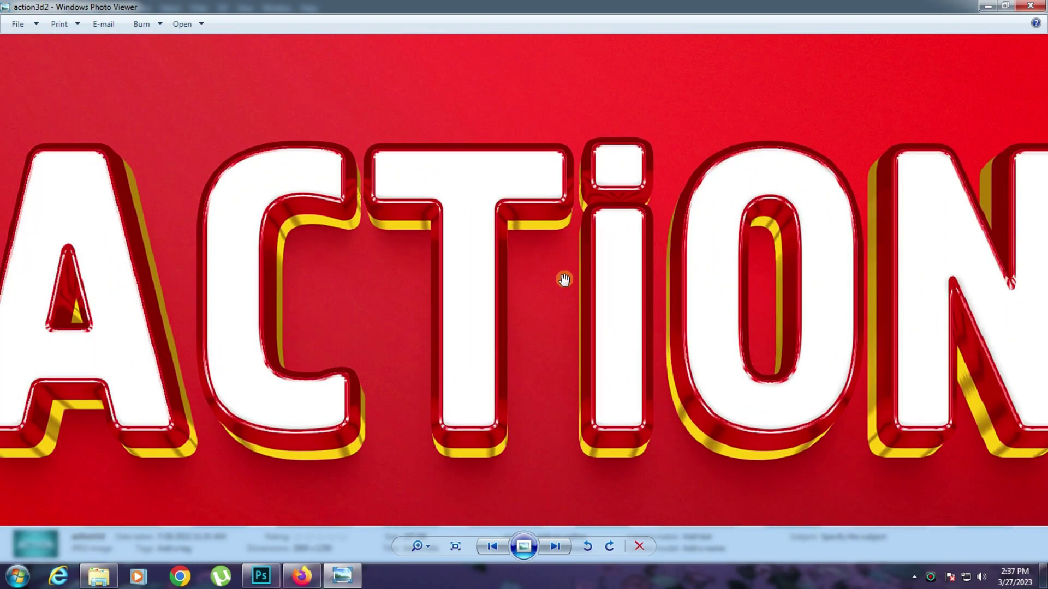
pyautogui.scroll(-2, 564, 279)
pyautogui.scroll(1, 564, 280)
pyautogui.scroll(-2, 565, 280)
pyautogui.press('Right')
pyautogui.scroll(2, 565, 279)
pyautogui.scroll(-2, 563, 283)
pyautogui.press('Right')
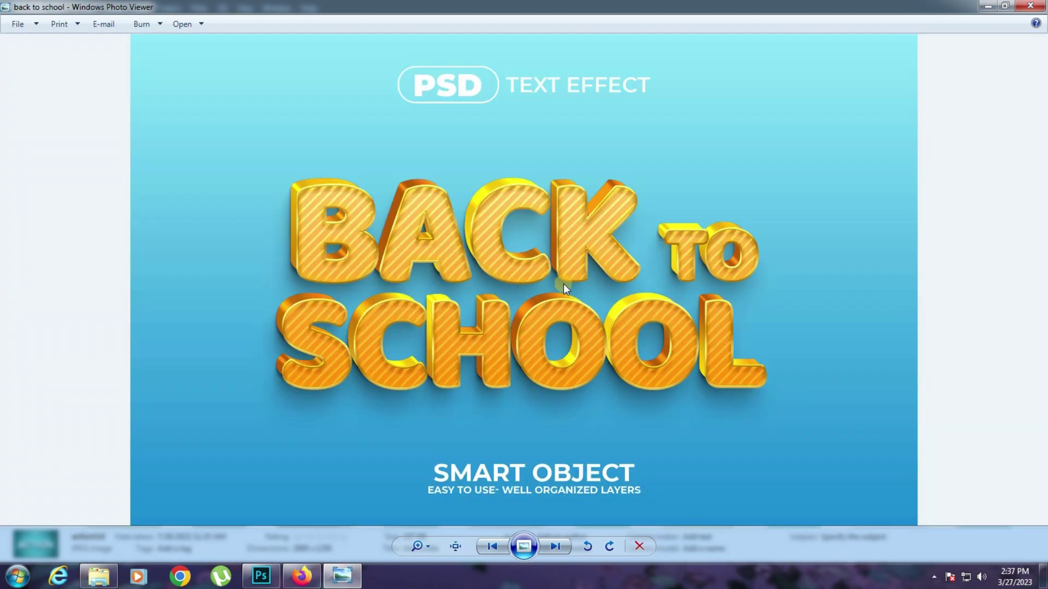
pyautogui.scroll(2, 563, 284)
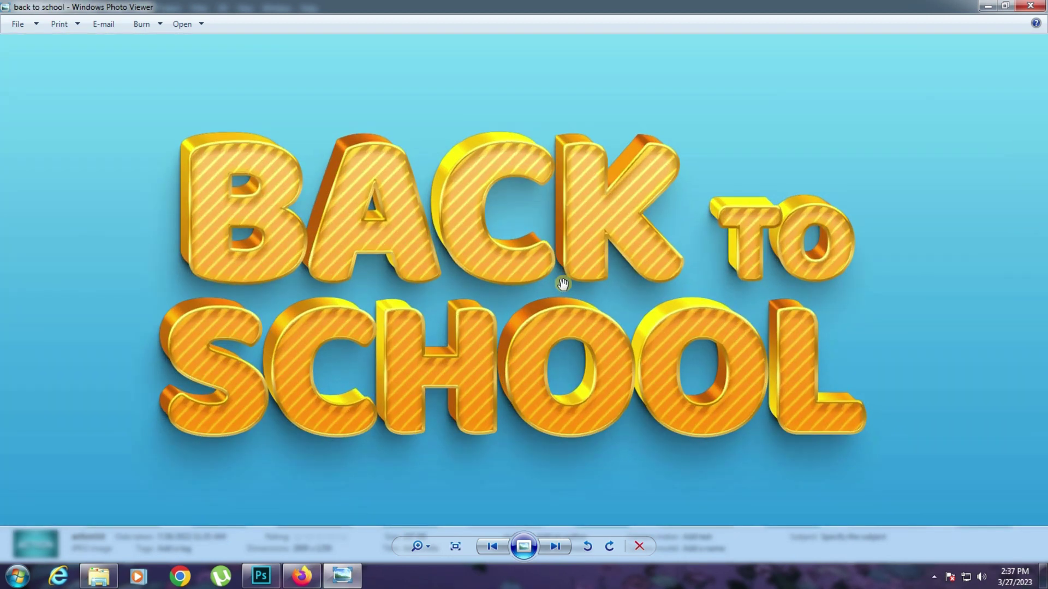
pyautogui.scroll(-2, 563, 284)
pyautogui.press('Right')
pyautogui.scroll(2, 561, 282)
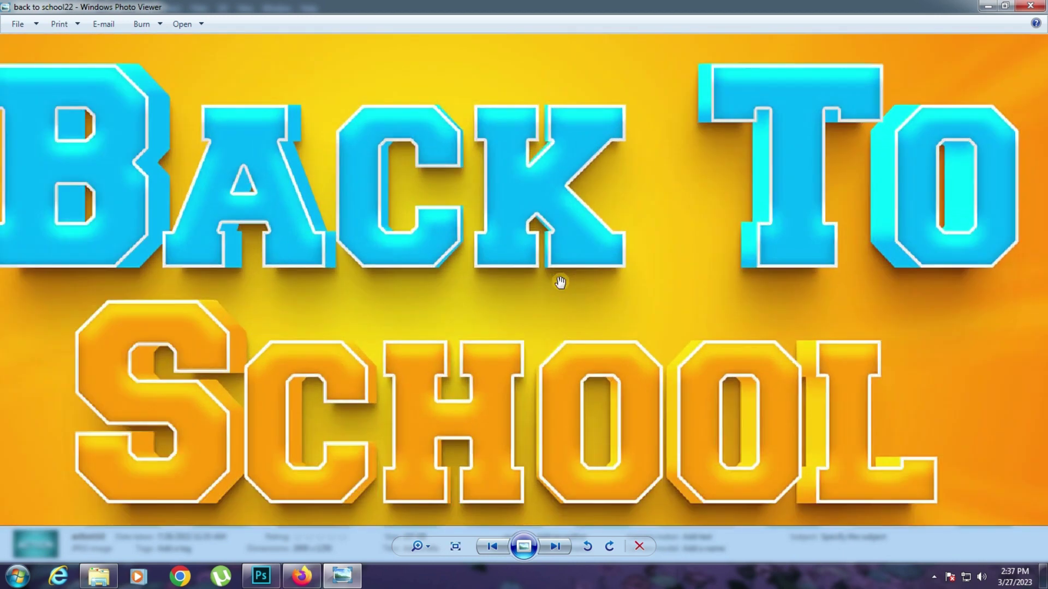
pyautogui.scroll(-2, 561, 282)
pyautogui.press('Right')
pyautogui.scroll(2, 549, 242)
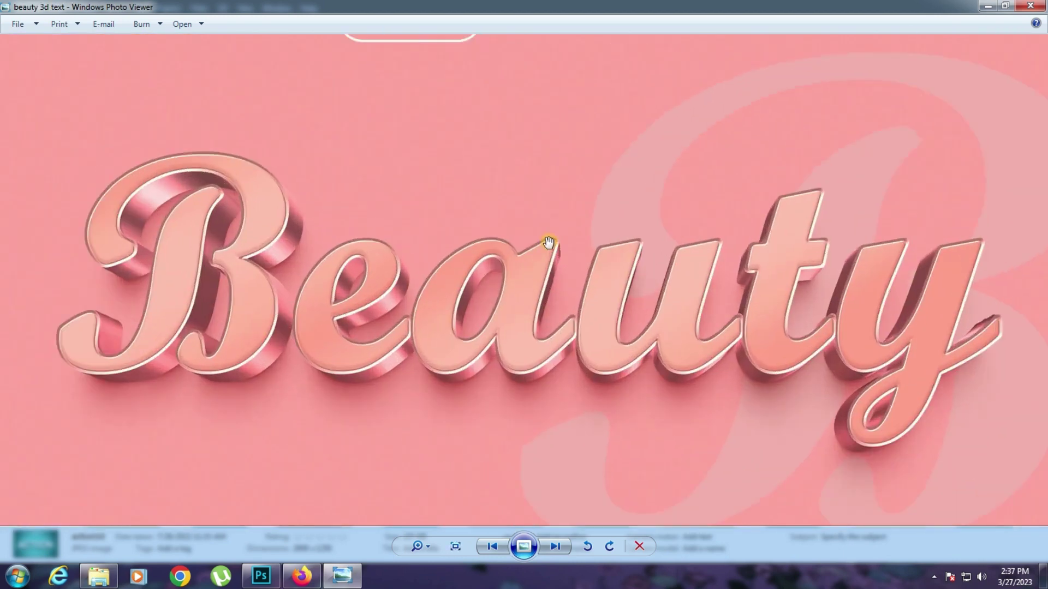
pyautogui.scroll(-2, 548, 241)
pyautogui.press('Right')
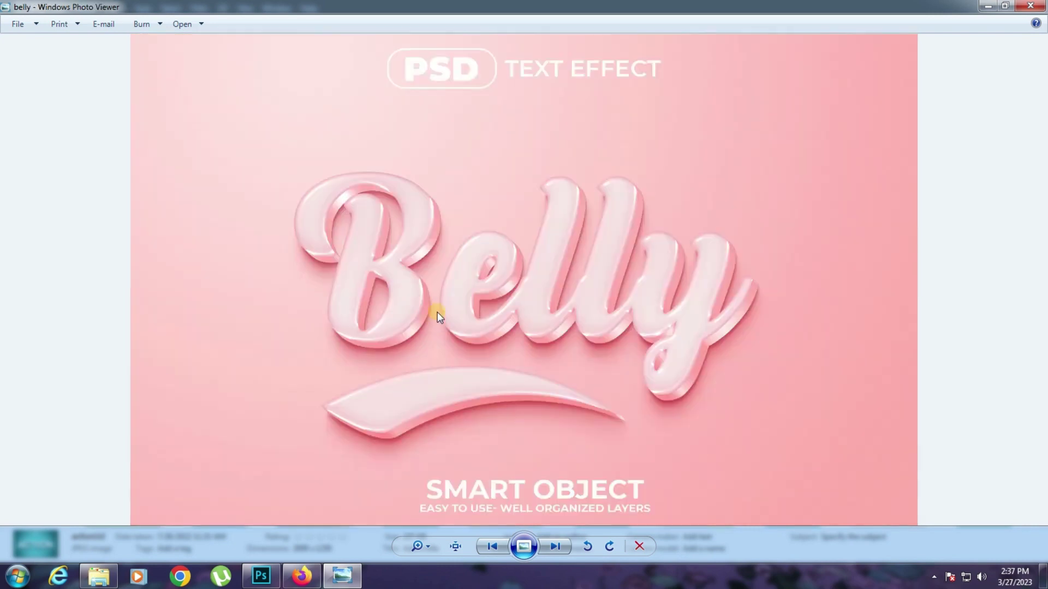
pyautogui.scroll(1, 436, 306)
pyautogui.scroll(1, 436, 305)
pyautogui.scroll(-2, 437, 304)
pyautogui.press('Right')
pyautogui.scroll(2, 444, 299)
pyautogui.scroll(-2, 445, 300)
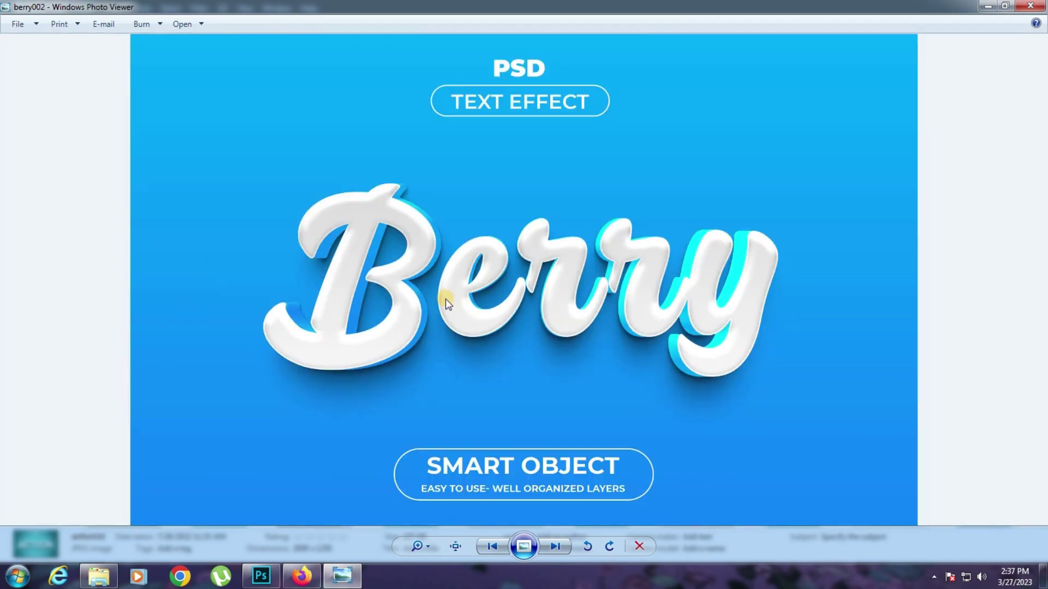
pyautogui.press('Right')
pyautogui.scroll(2, 464, 292)
pyautogui.scroll(-2, 464, 291)
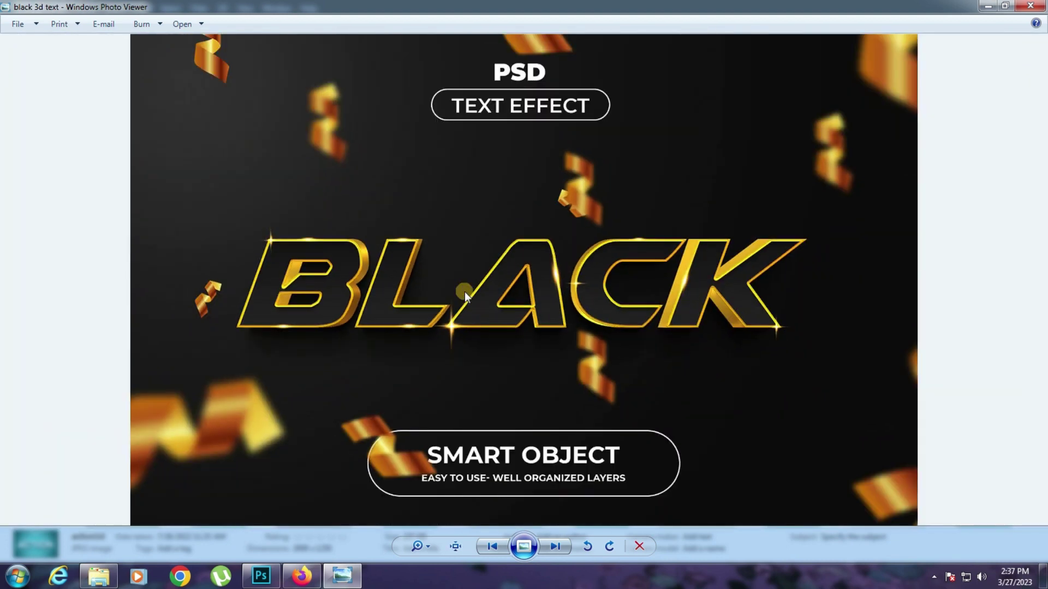
pyautogui.press('Right')
pyautogui.scroll(2, 464, 292)
pyautogui.scroll(-2, 464, 292)
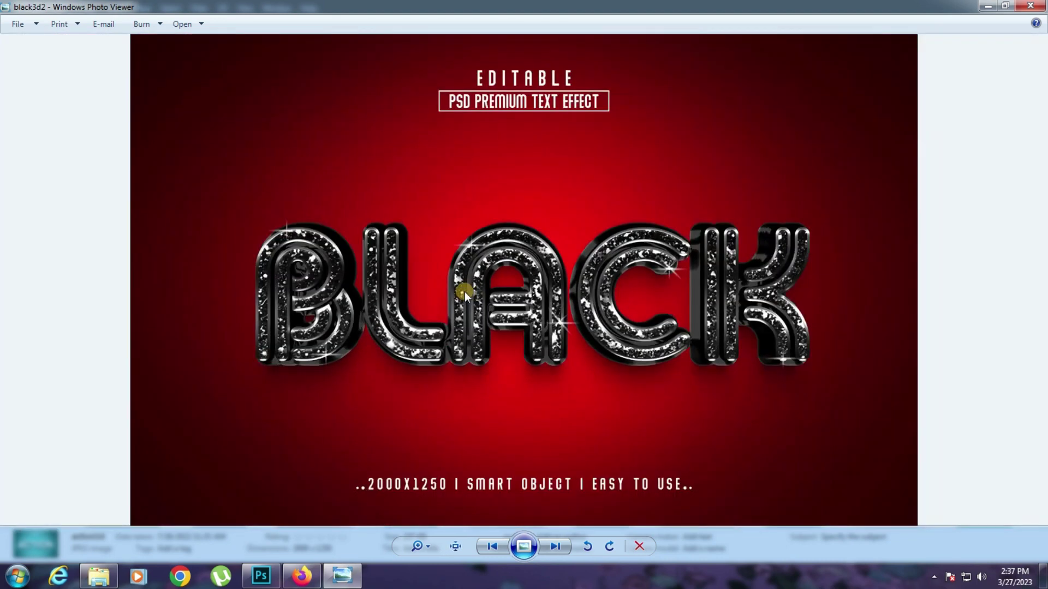
pyautogui.press('Right')
pyautogui.scroll(2, 465, 290)
pyautogui.scroll(-2, 465, 290)
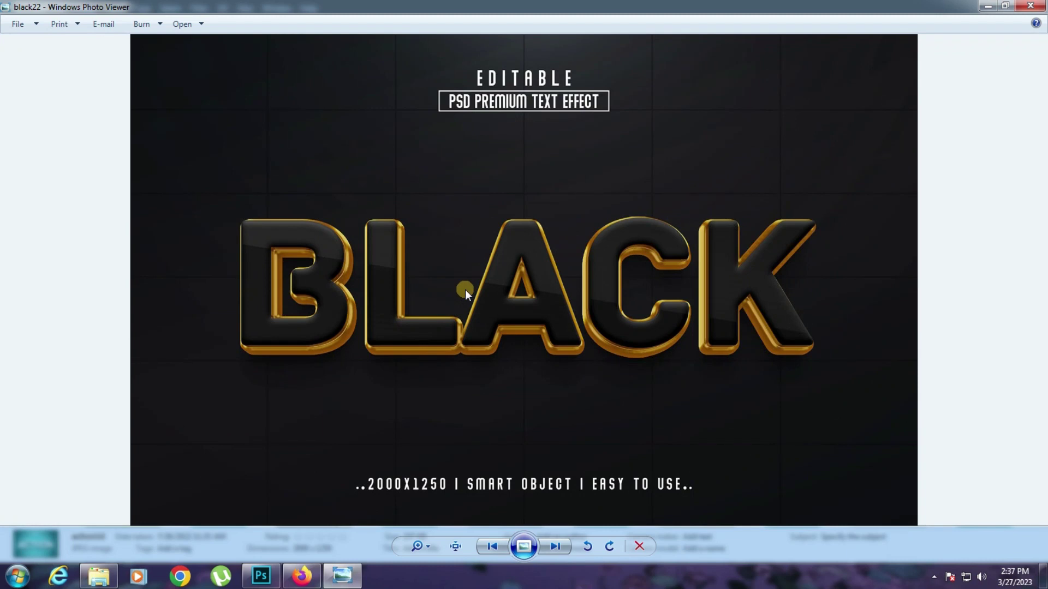
pyautogui.press('Right')
pyautogui.scroll(2, 465, 290)
pyautogui.scroll(-1, 464, 290)
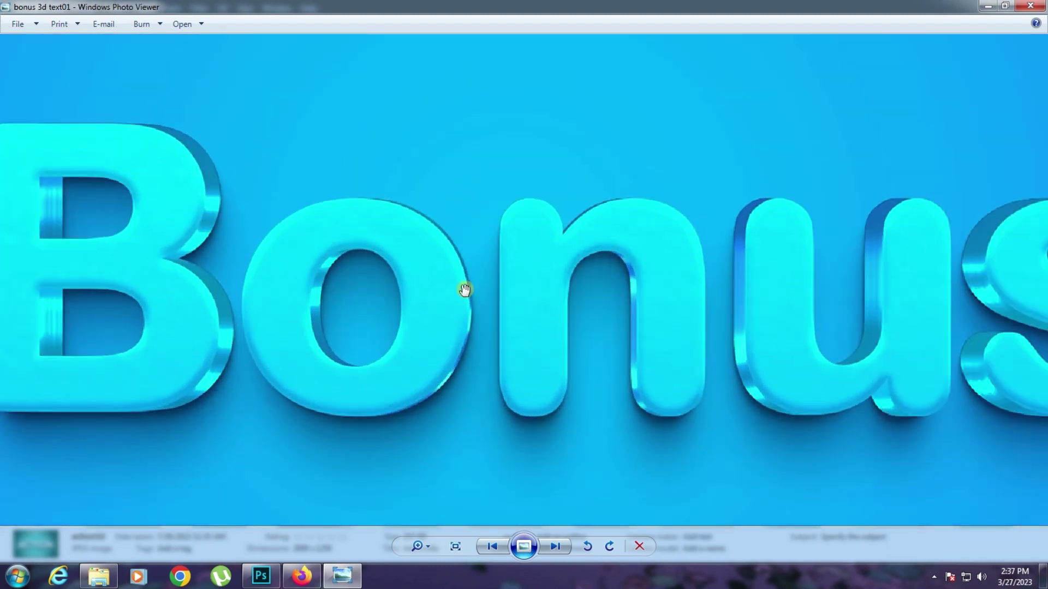
pyautogui.scroll(-1, 465, 289)
# - Browse the red bonus, butterfly, chilli5, choco, classic, clean, clinton, color and dairy previews
pyautogui.press('Right')
pyautogui.scroll(2, 465, 289)
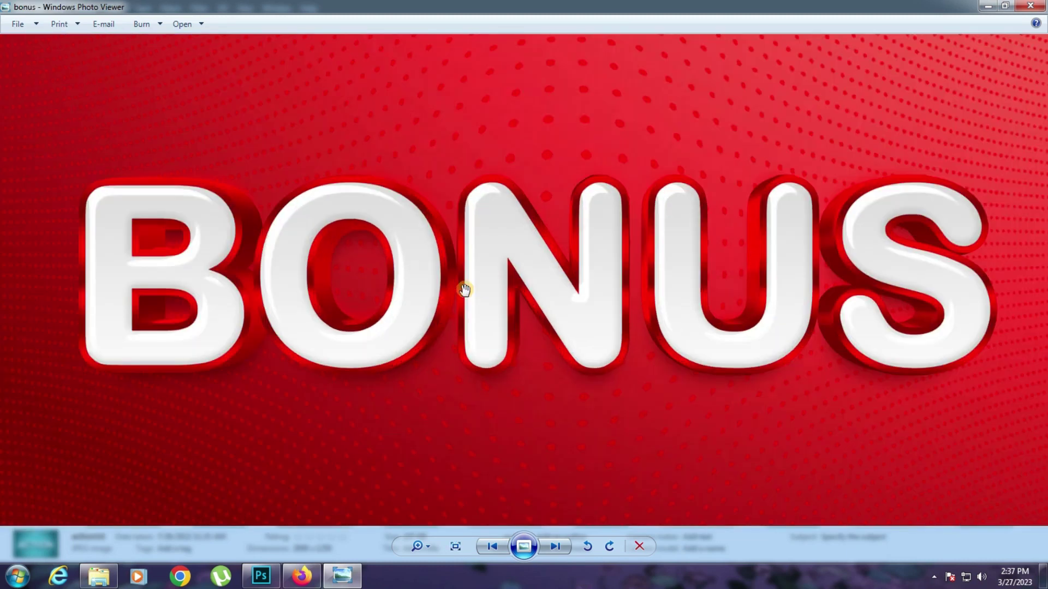
pyautogui.moveTo(460, 288)
pyautogui.mouseDown()
pyautogui.moveTo(578, 296)
pyautogui.moveTo(302, 299)
pyautogui.mouseUp()
pyautogui.scroll(-1, 269, 285)
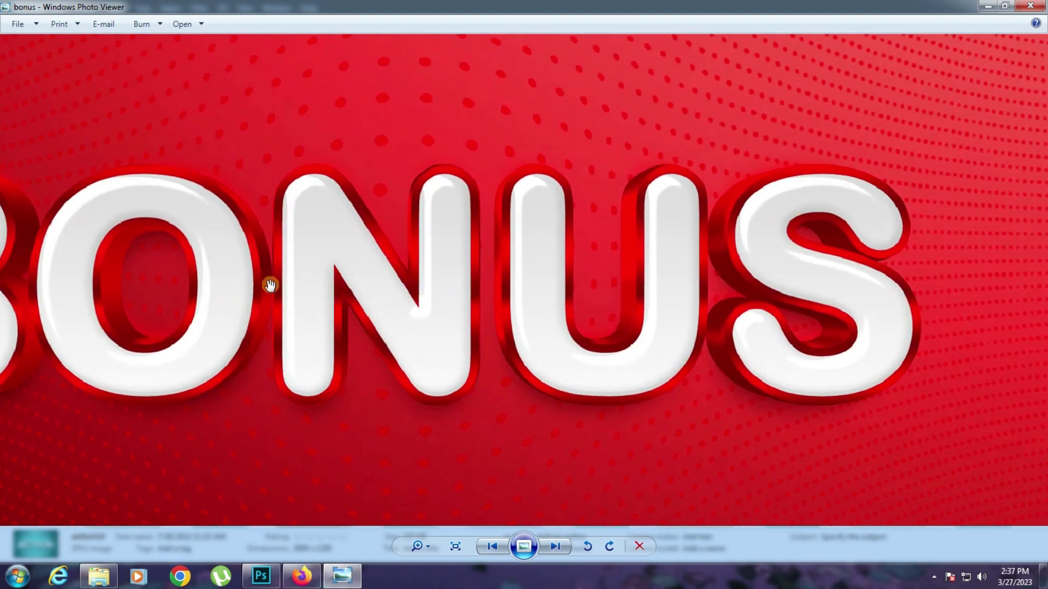
pyautogui.scroll(-1, 325, 280)
pyautogui.press('Right')
pyautogui.scroll(2, 491, 271)
pyautogui.scroll(-2, 510, 272)
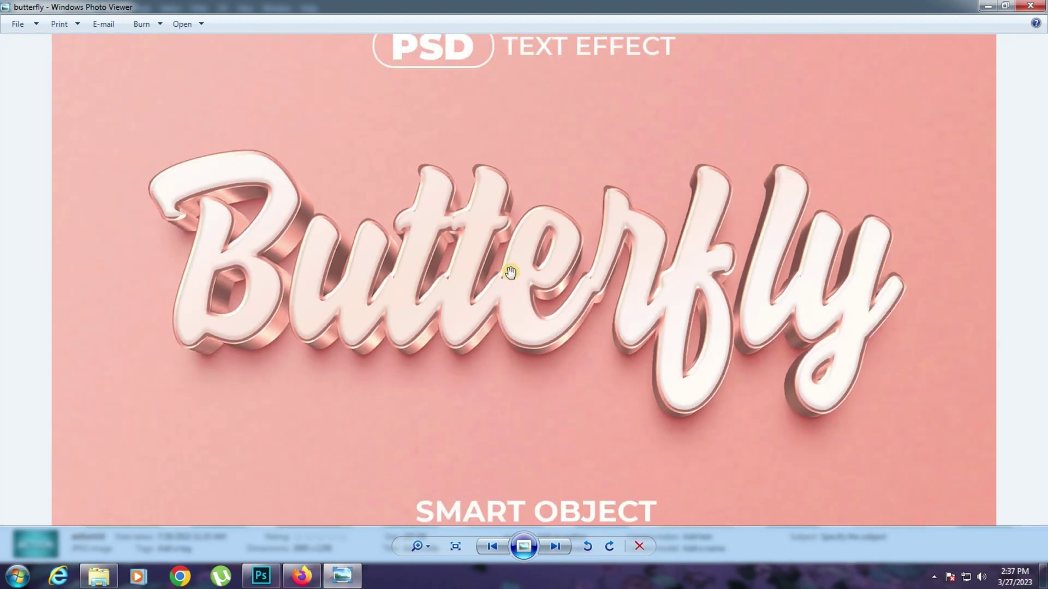
pyautogui.scroll(1, 508, 271)
pyautogui.moveTo(508, 272)
pyautogui.mouseDown()
pyautogui.moveTo(545, 283)
pyautogui.moveTo(323, 319)
pyautogui.mouseUp()
pyautogui.scroll(-1, 322, 320)
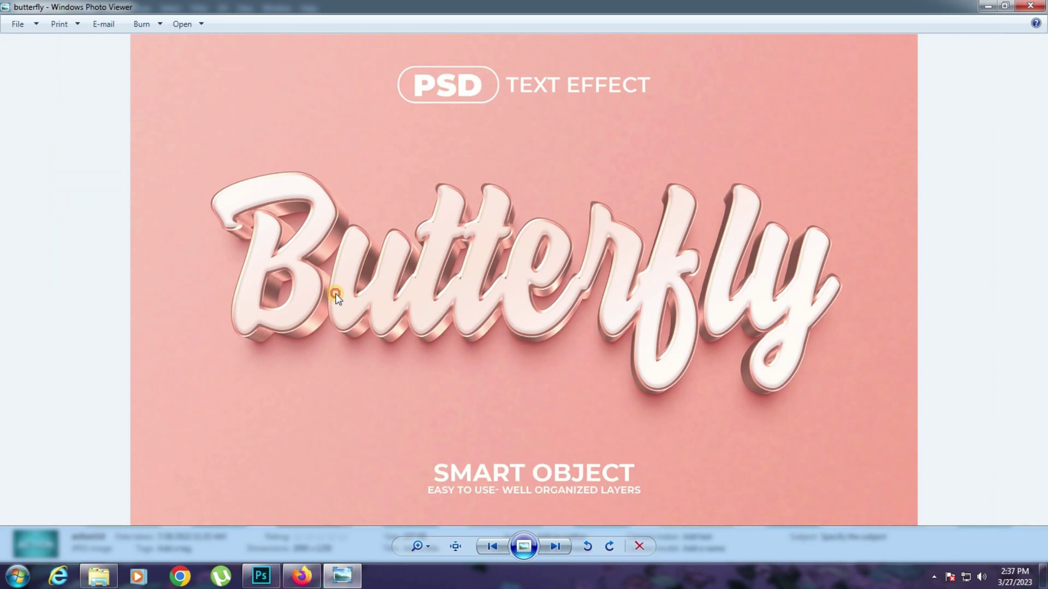
pyautogui.press('Right')
pyautogui.scroll(1, 562, 294)
pyautogui.moveTo(540, 290); pyautogui.dragTo(591, 302)
pyautogui.scroll(-1, 591, 301)
pyautogui.press('Right')
pyautogui.scroll(1, 493, 303)
pyautogui.scroll(1, 533, 289)
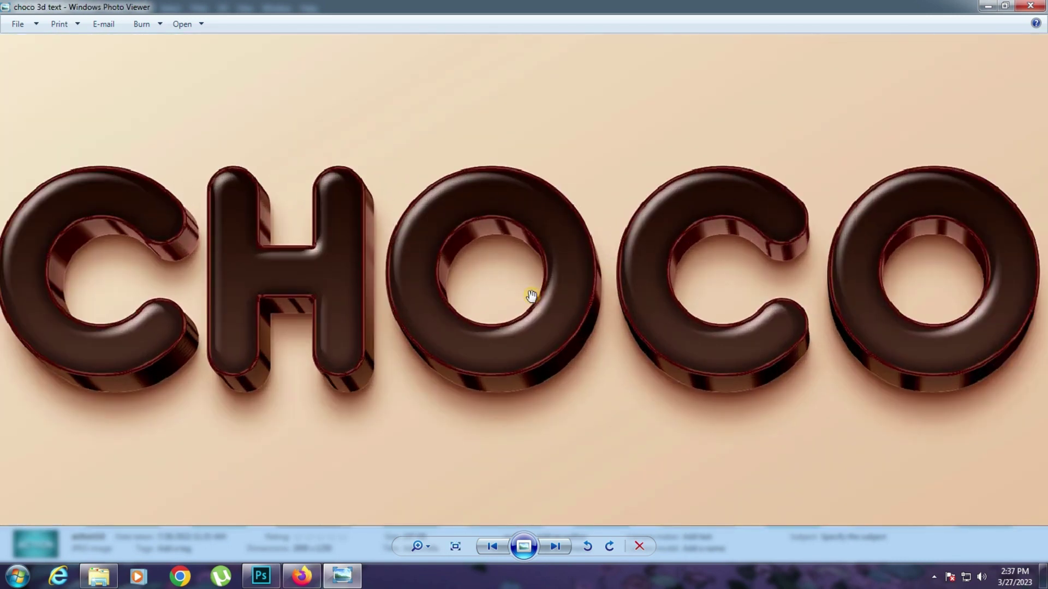
pyautogui.scroll(-2, 534, 298)
pyautogui.press('Right')
pyautogui.scroll(1, 529, 296)
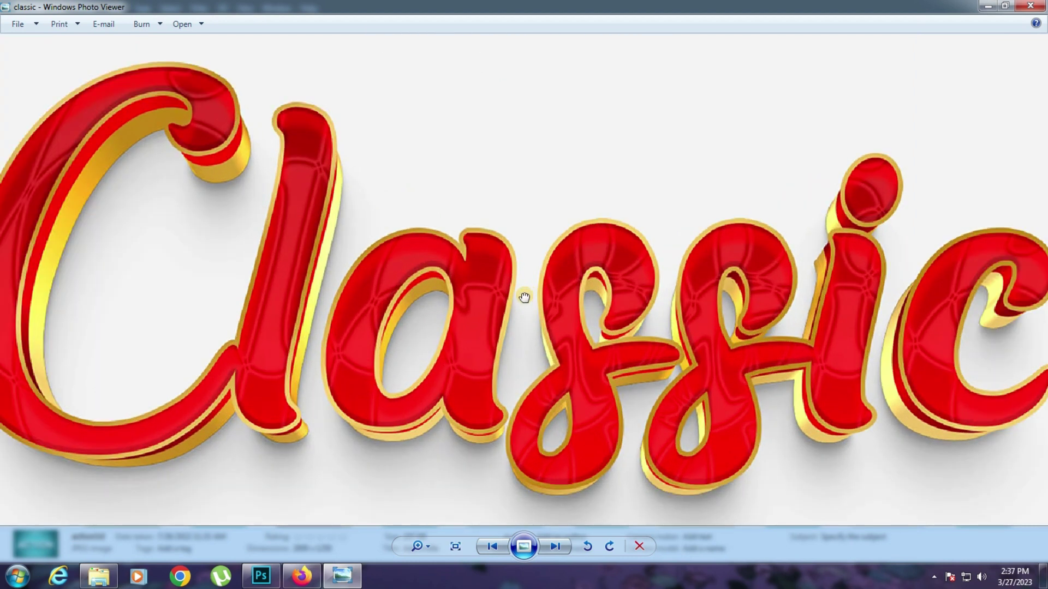
pyautogui.scroll(1, 526, 298)
pyautogui.scroll(-2, 538, 304)
pyautogui.press('Right')
pyautogui.scroll(1, 562, 306)
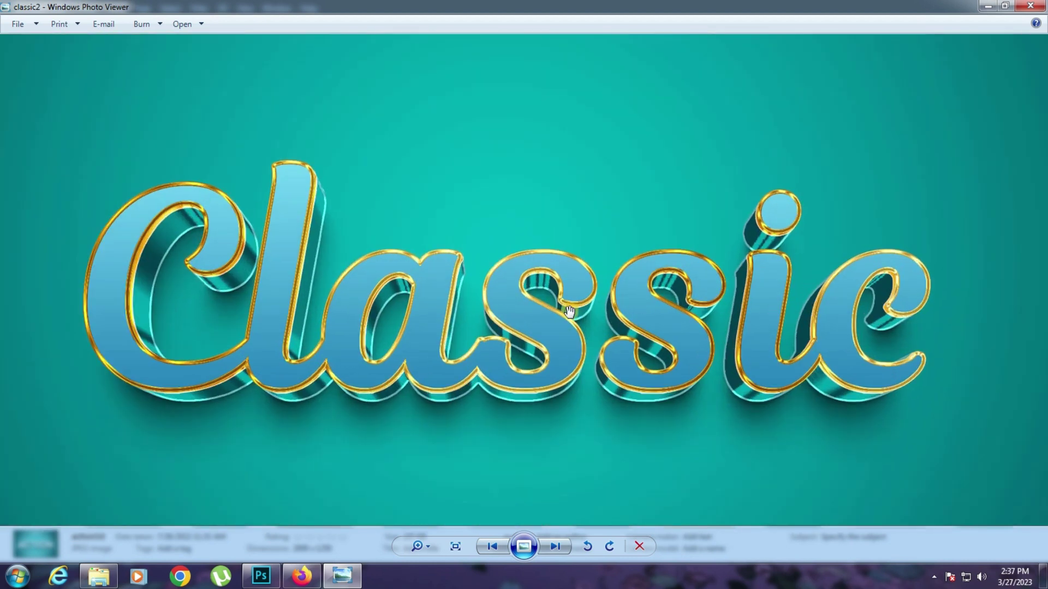
pyautogui.scroll(-1, 538, 333)
pyautogui.scroll(1, 532, 334)
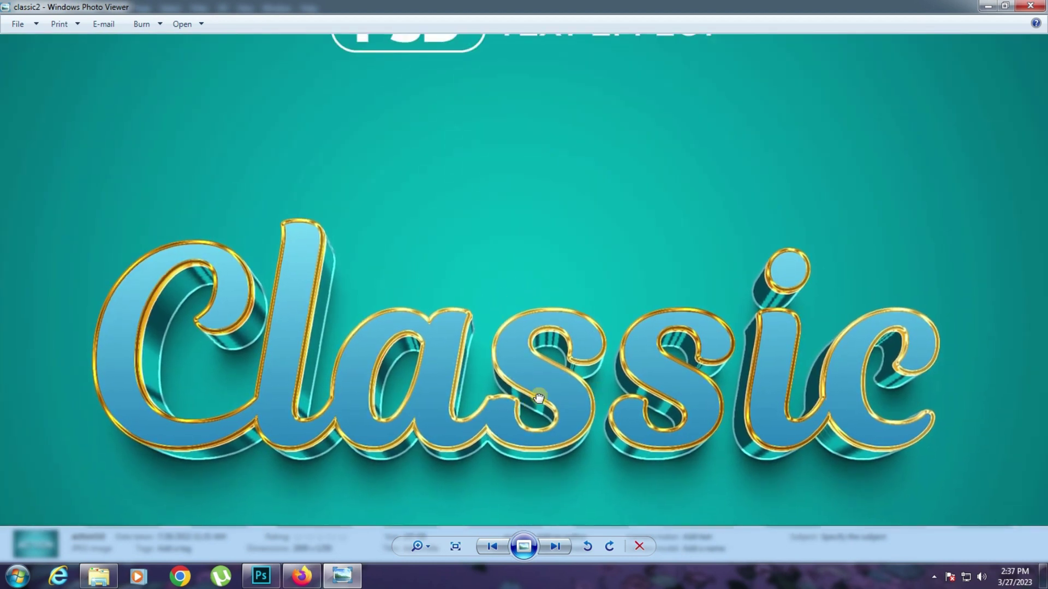
pyautogui.press('Right')
pyautogui.scroll(1, 531, 332)
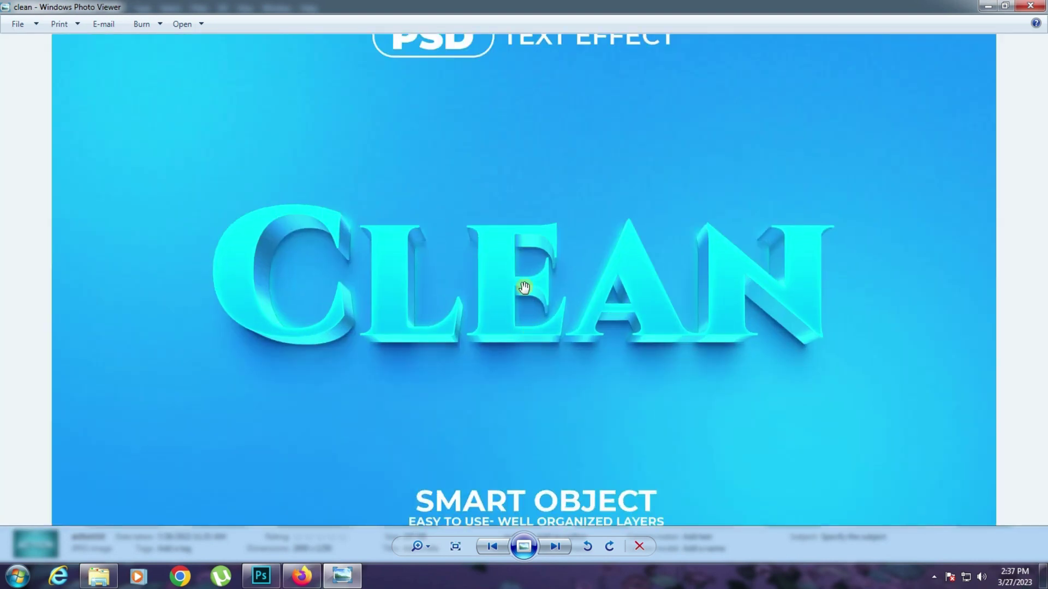
pyautogui.scroll(1, 524, 330)
pyautogui.scroll(-2, 525, 323)
pyautogui.press('Right')
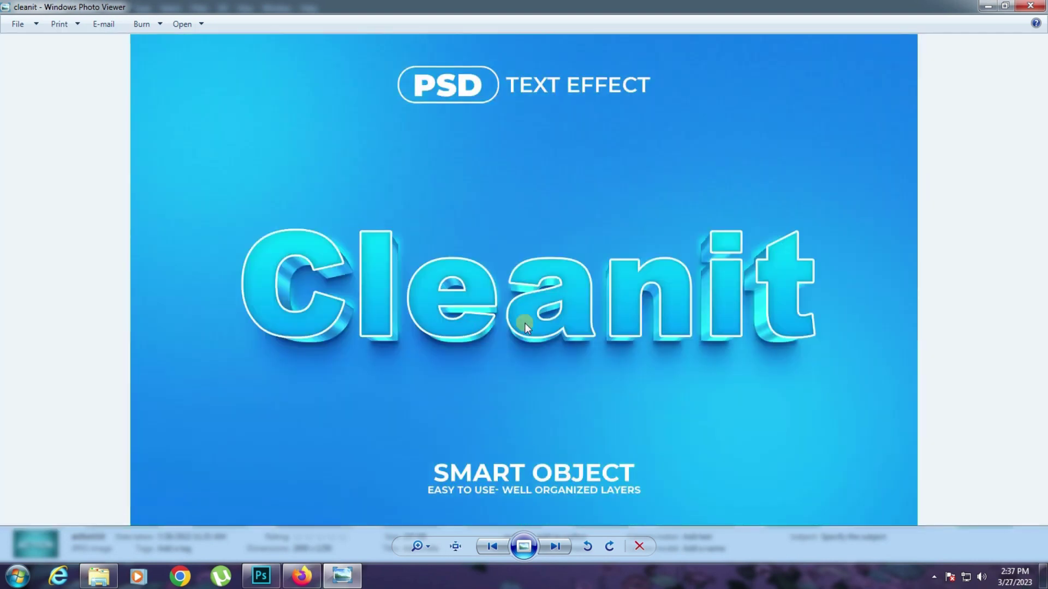
pyautogui.scroll(1, 525, 323)
pyautogui.scroll(-1, 409, 268)
pyautogui.scroll(1, 391, 280)
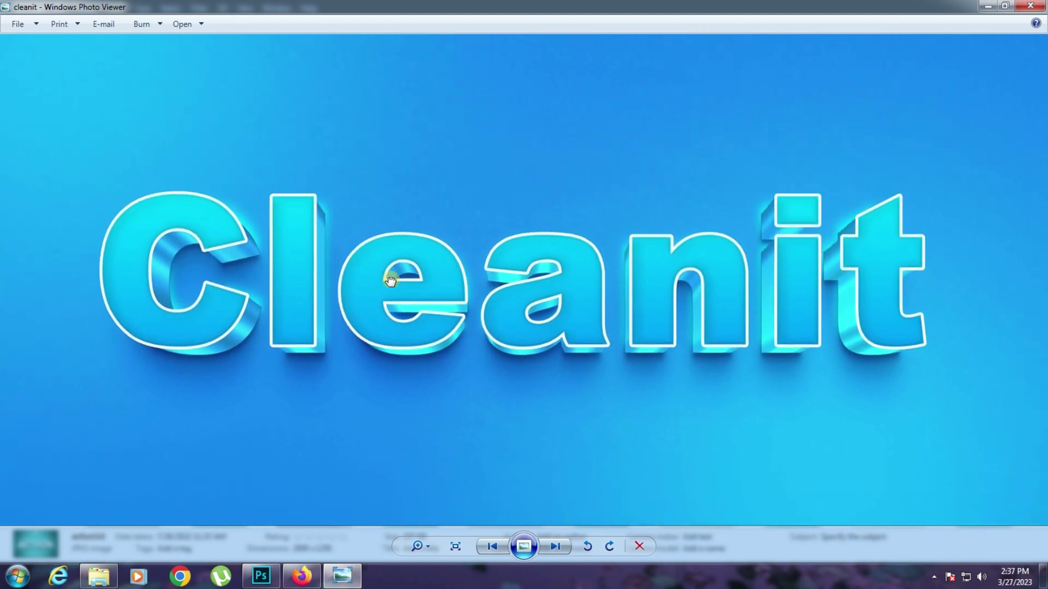
pyautogui.scroll(-1, 634, 307)
pyautogui.press('Right')
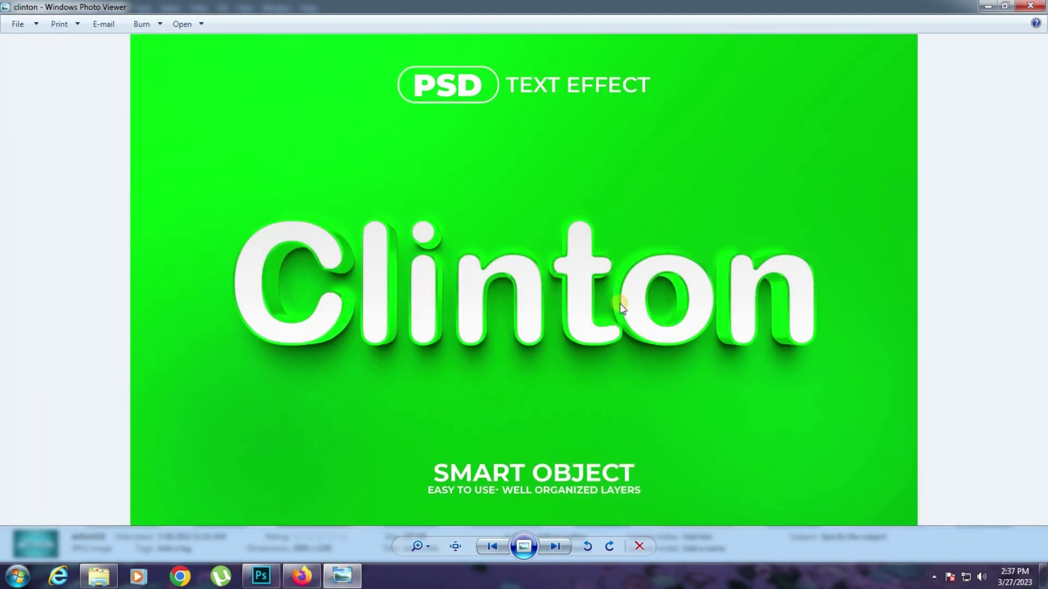
pyautogui.scroll(1, 622, 308)
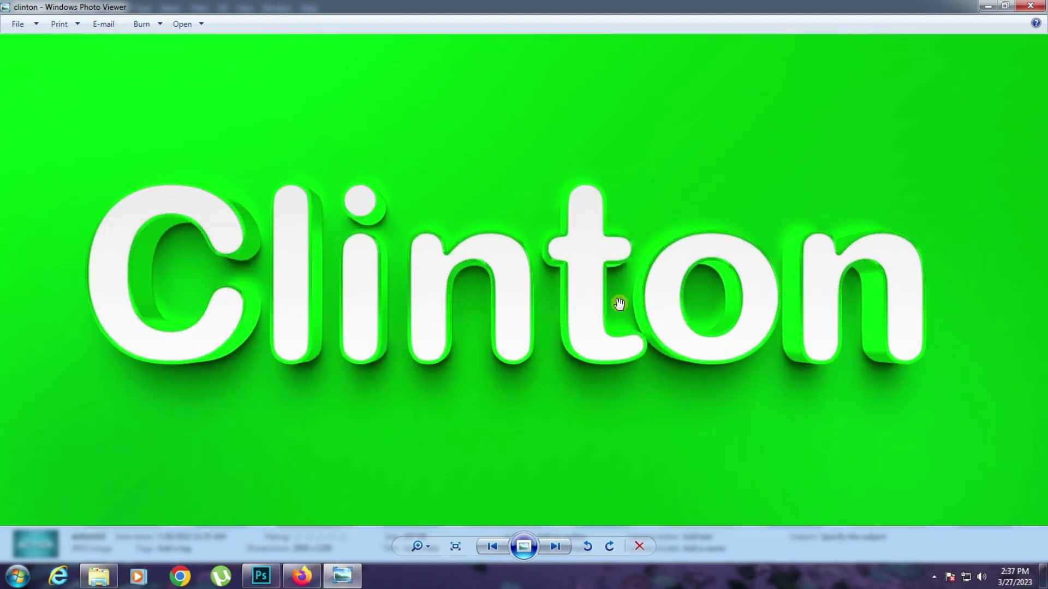
pyautogui.scroll(-1, 620, 304)
pyautogui.press('Right')
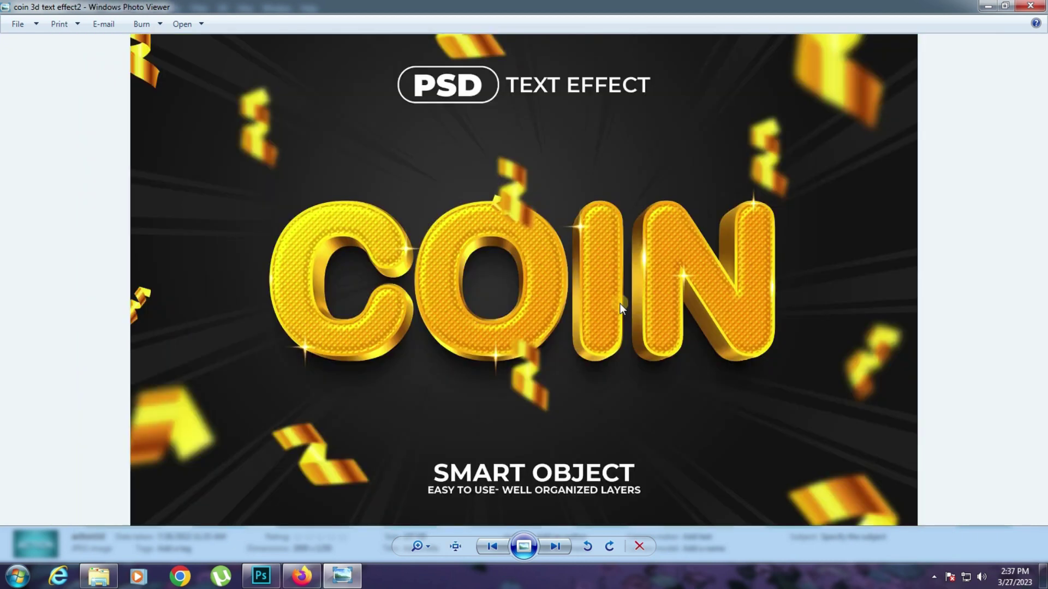
pyautogui.scroll(1, 622, 309)
pyautogui.scroll(-1, 619, 304)
pyautogui.press('Right')
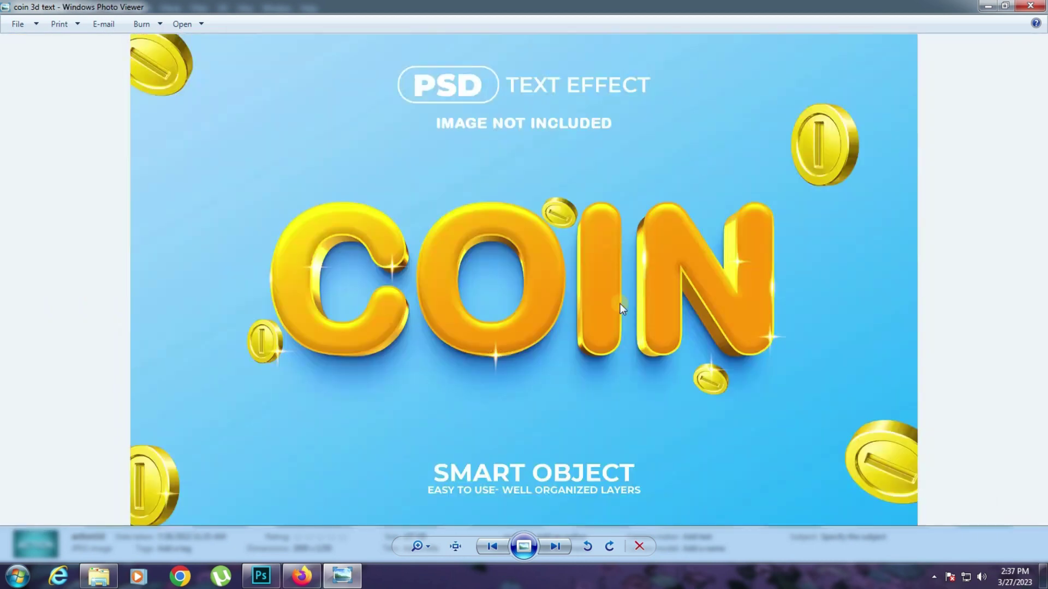
pyautogui.scroll(1, 620, 303)
pyautogui.scroll(-1, 620, 303)
pyautogui.press('Right')
pyautogui.scroll(1, 620, 303)
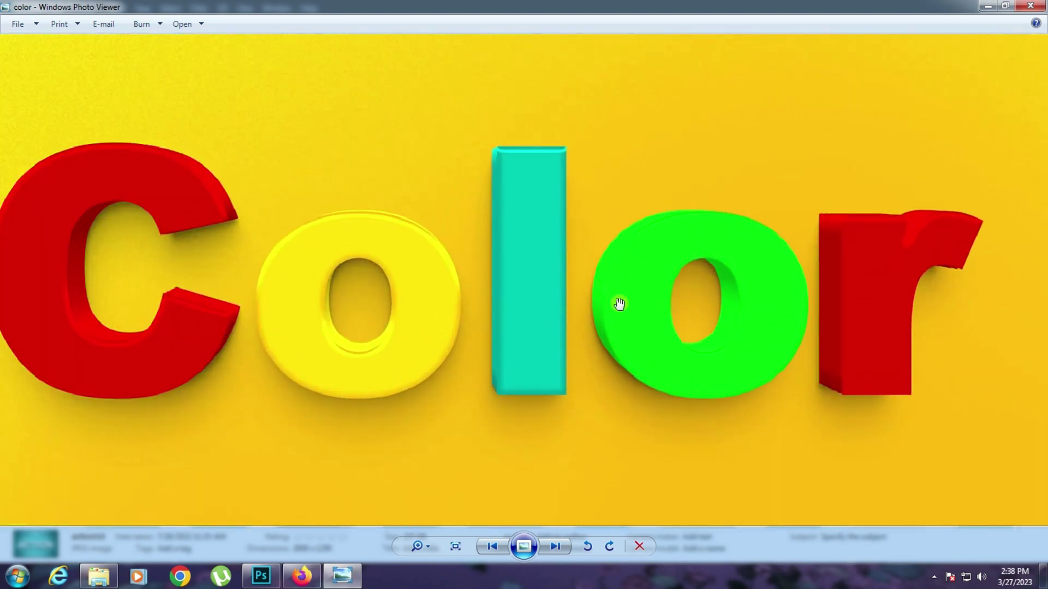
pyautogui.scroll(-1, 620, 303)
pyautogui.press('Right')
pyautogui.scroll(2, 619, 304)
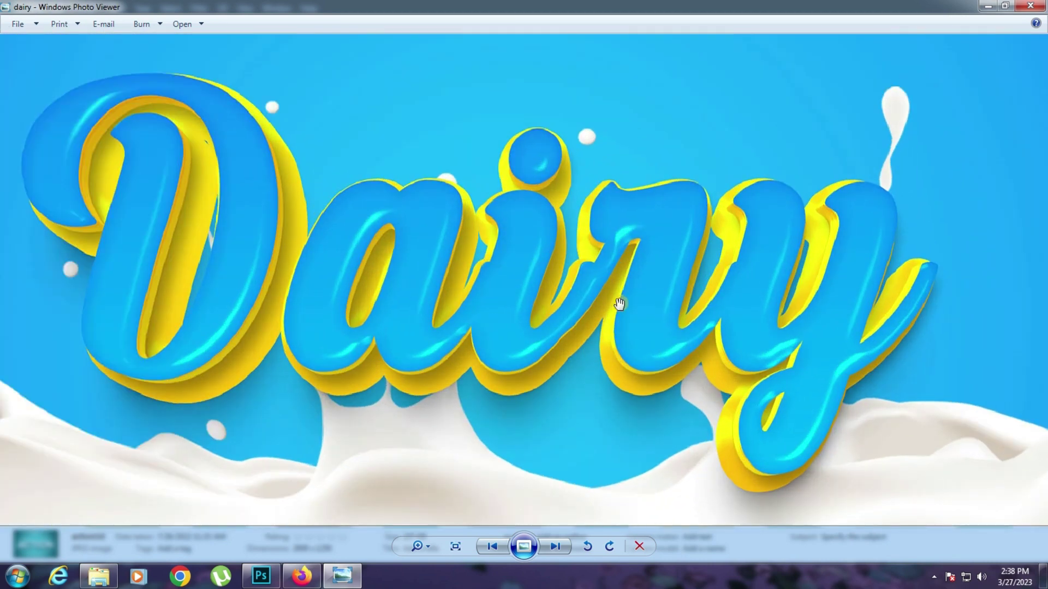
pyautogui.scroll(-1, 620, 303)
pyautogui.scroll(-1, 620, 304)
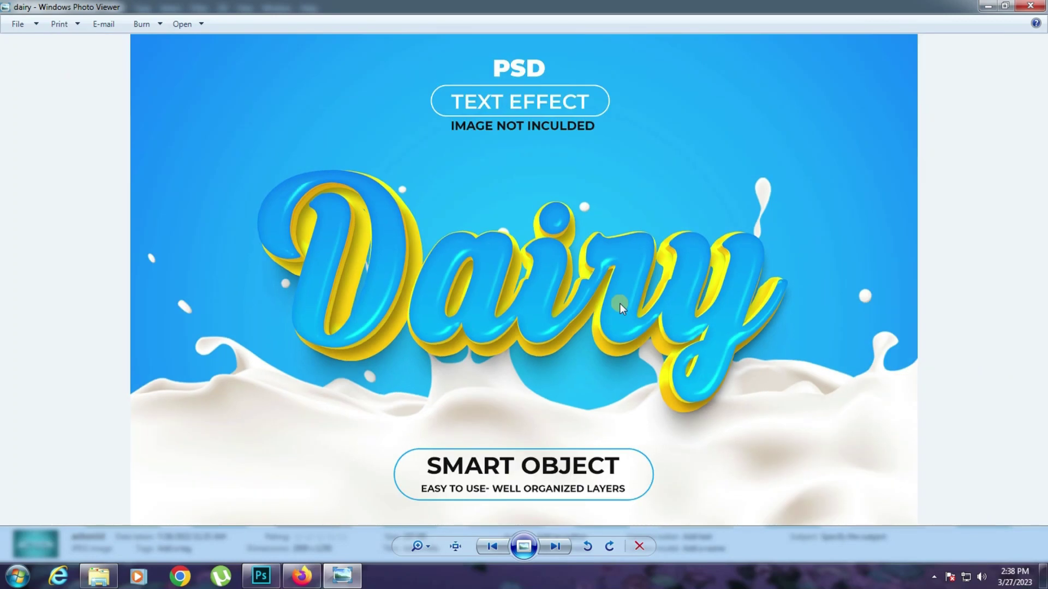
pyautogui.press('Right')
# - Close Photo Viewer, open action3d.psd despite missing fonts, and open its text smart object
pyautogui.click(1030, 5)
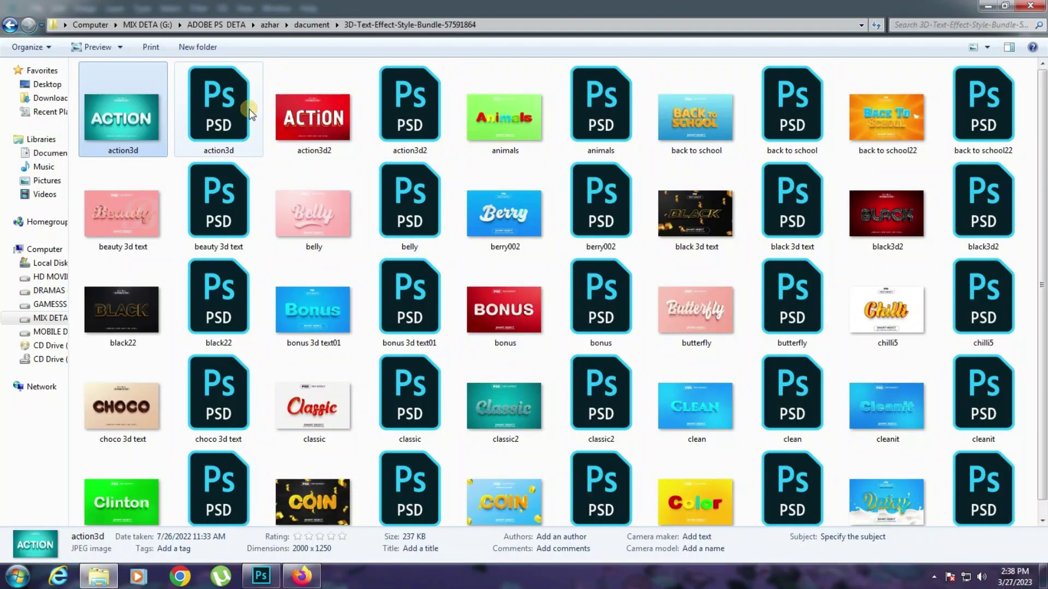
pyautogui.doubleClick(249, 109)
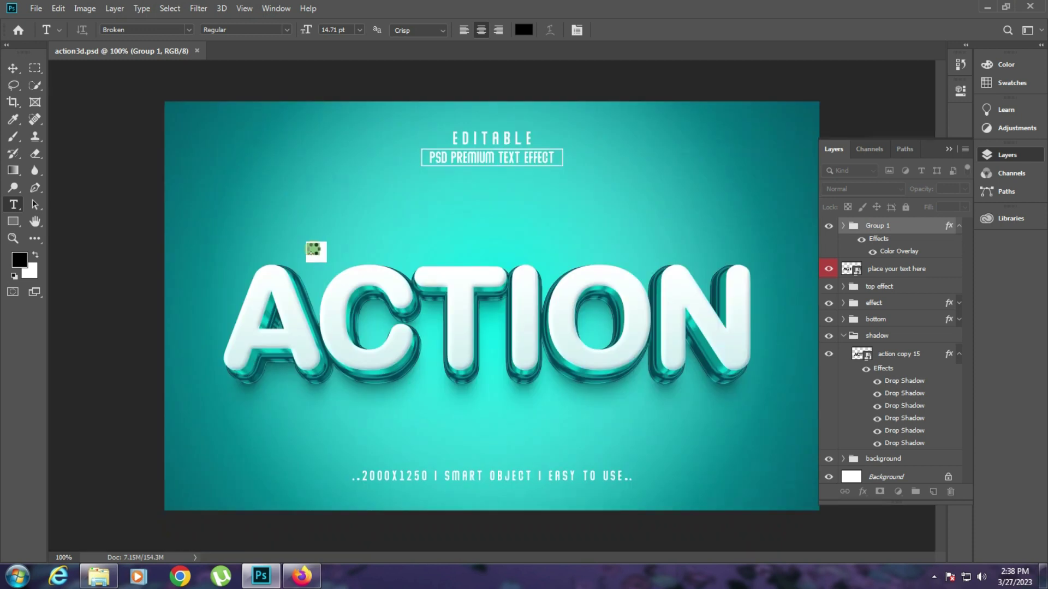
pyautogui.click(582, 317)
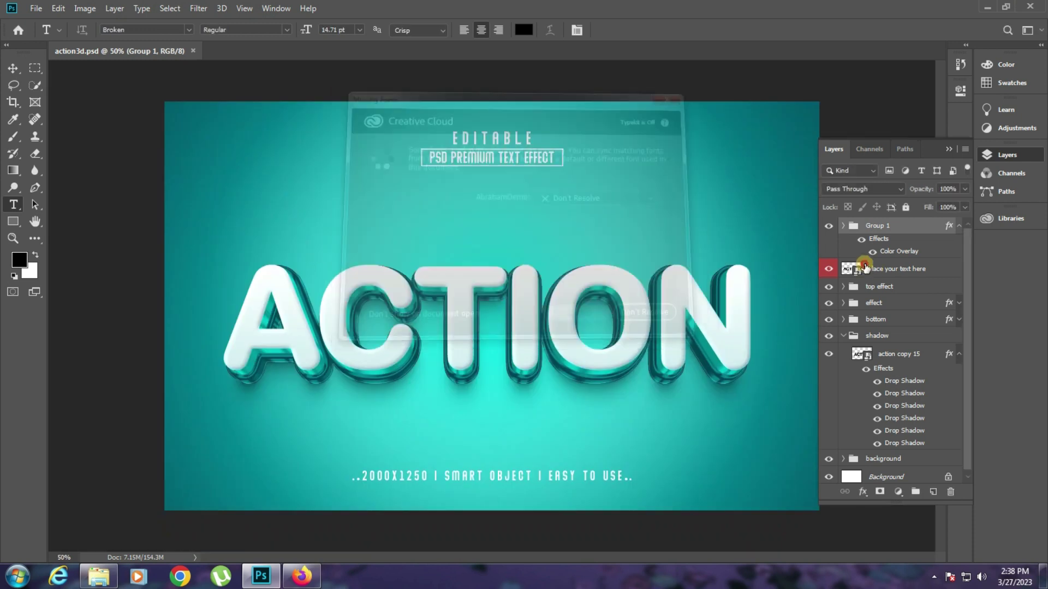
pyautogui.doubleClick(858, 273)
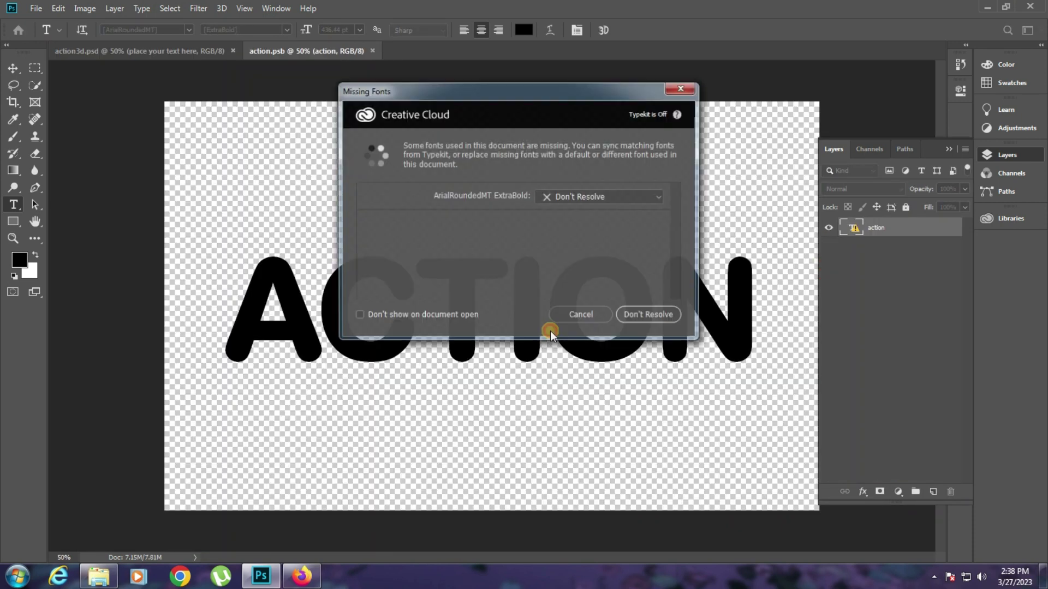
# - Accept the font substitution and replace the ACTION text with AZHAR
pyautogui.click(646, 314)
pyautogui.click(344, 269)
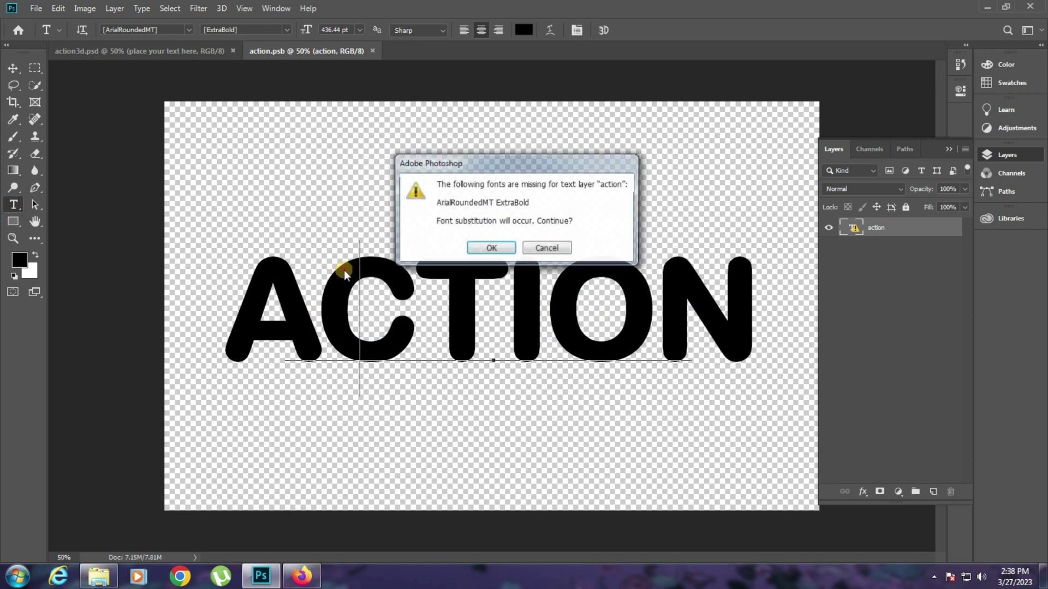
pyautogui.click(491, 312)
pyautogui.hotkey('ctrl', 'a')
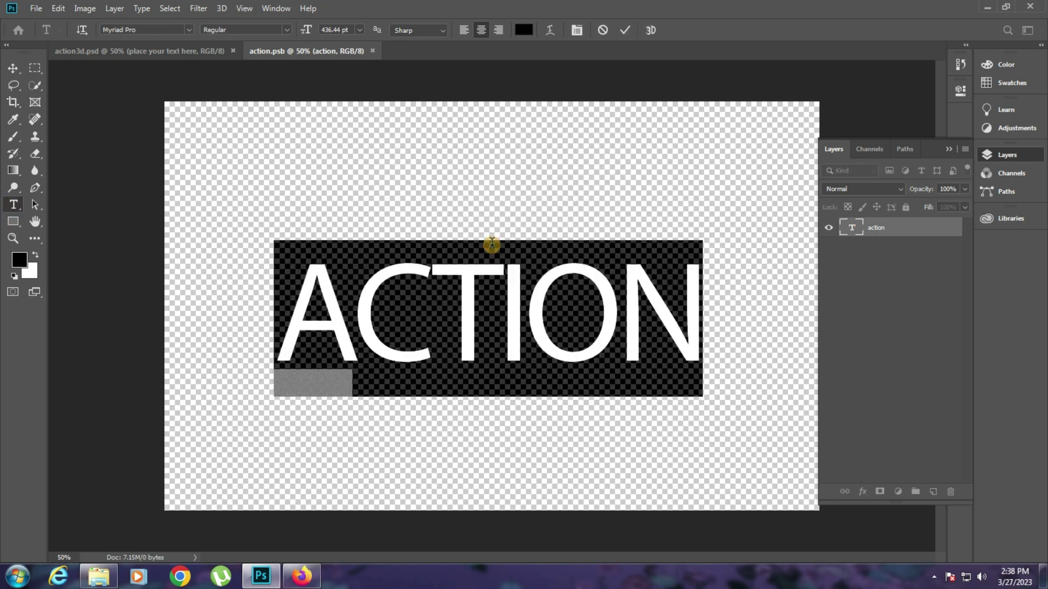
pyautogui.write('AZHAR')
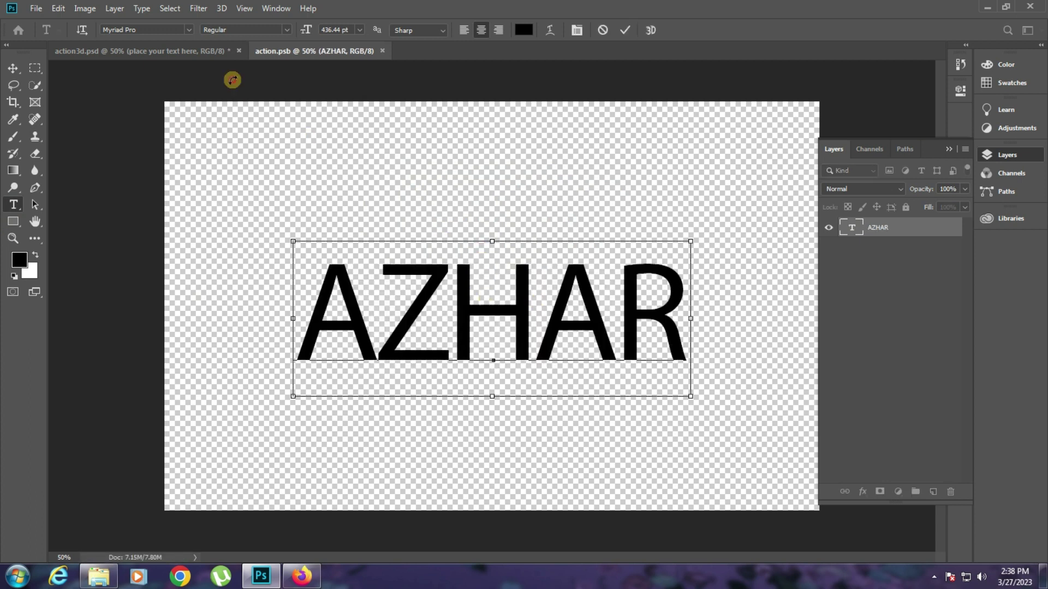
# - Select all the AZHAR text and start stepping through fonts in the font family list
pyautogui.hotkey('ctrl', 'a')
pyautogui.click(156, 27)
pyautogui.press('Down')
pyautogui.press('Down')
pyautogui.press('Down')
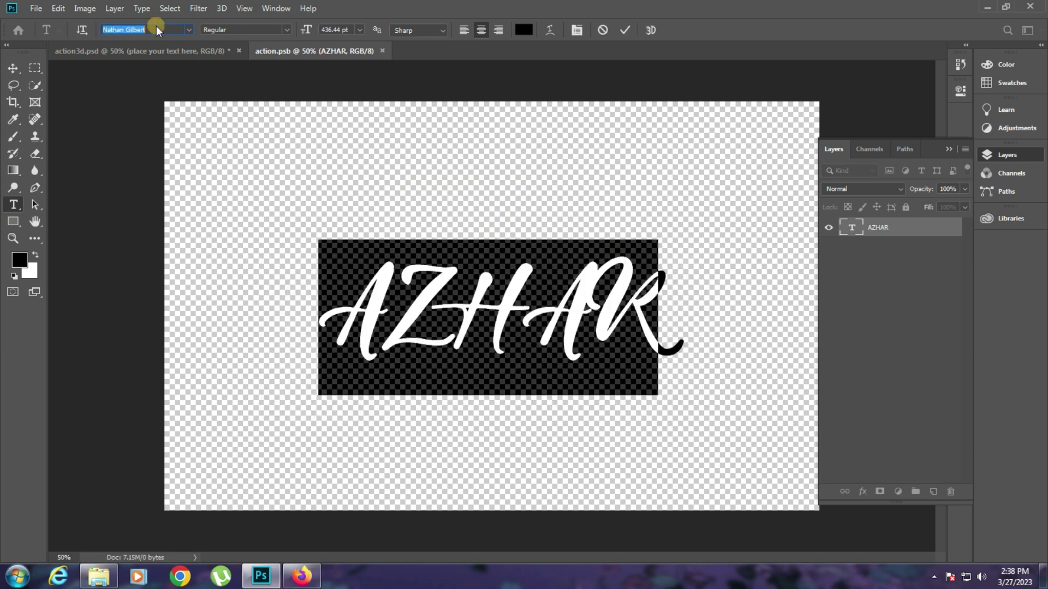
pyautogui.press('Down')
# - Try fonts like Noel Xmas and Nord, settle on Northleaf, and nudge AZHAR slightly right
pyautogui.press('Down')
pyautogui.press('Down')
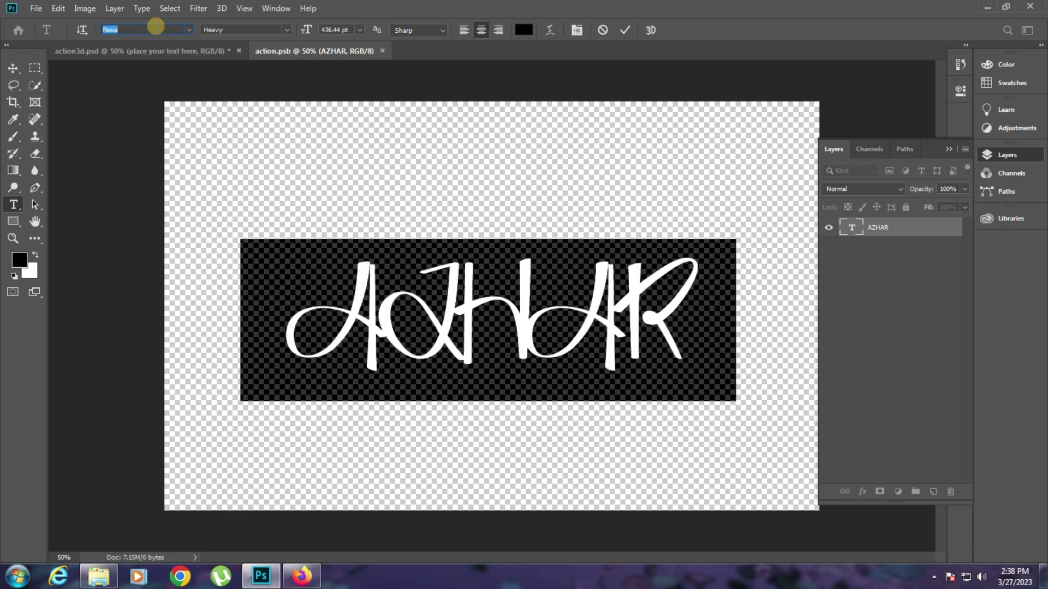
pyautogui.press('Down')
pyautogui.press('Down')
pyautogui.press('Down')
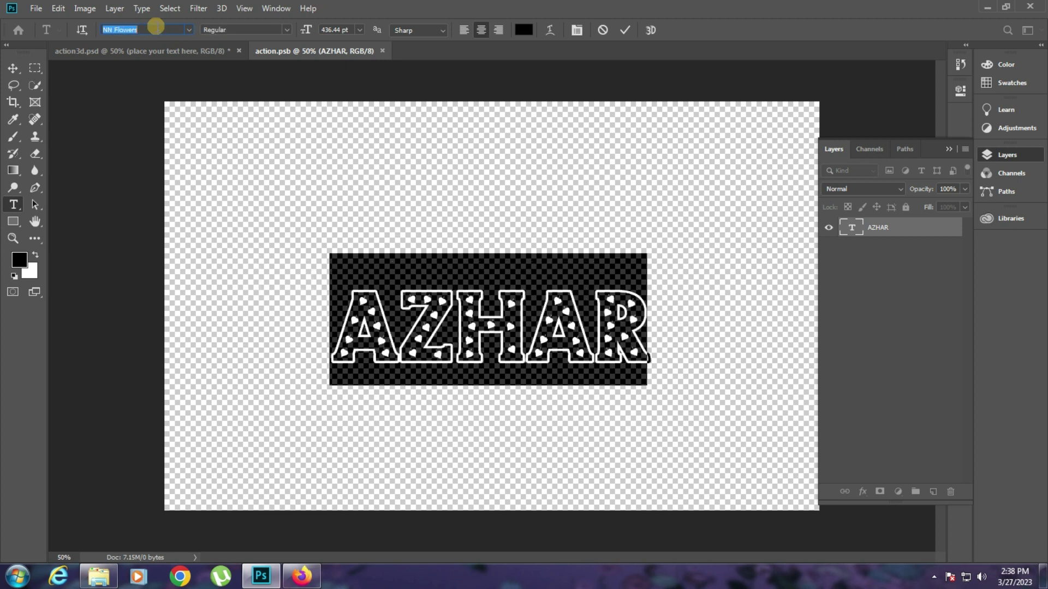
pyautogui.press('Down')
pyautogui.press('Down')
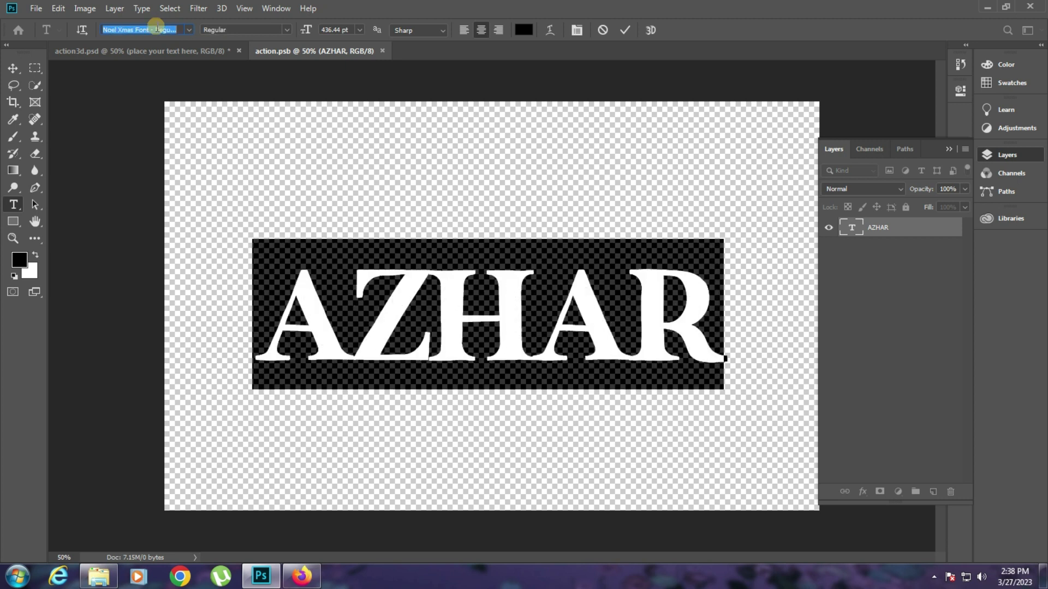
pyautogui.press('Down')
pyautogui.press('Down')
pyautogui.press('Down')
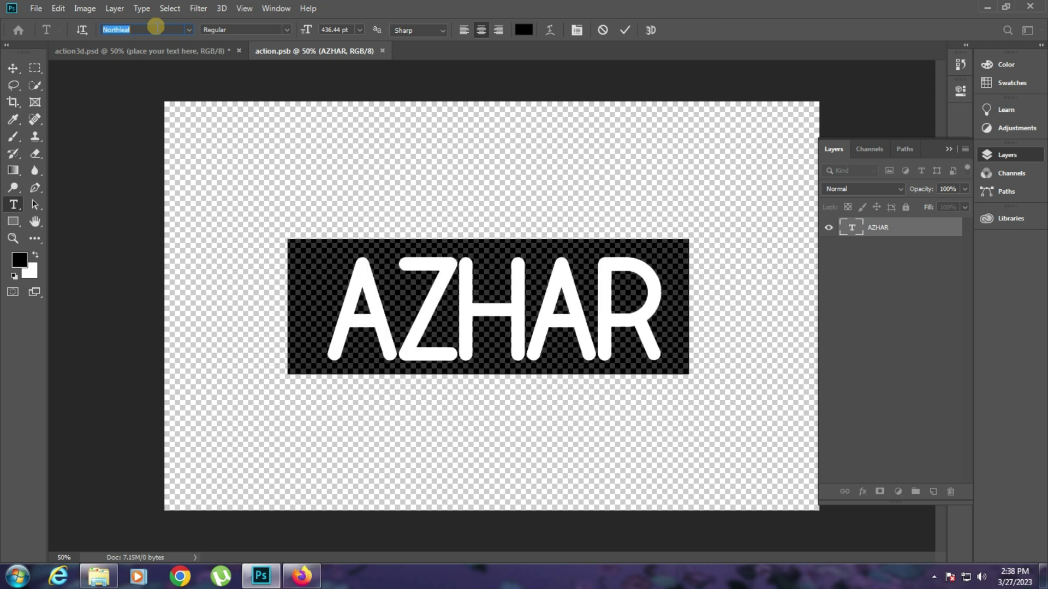
pyautogui.press('Down')
pyautogui.press('Down')
pyautogui.press('Down')
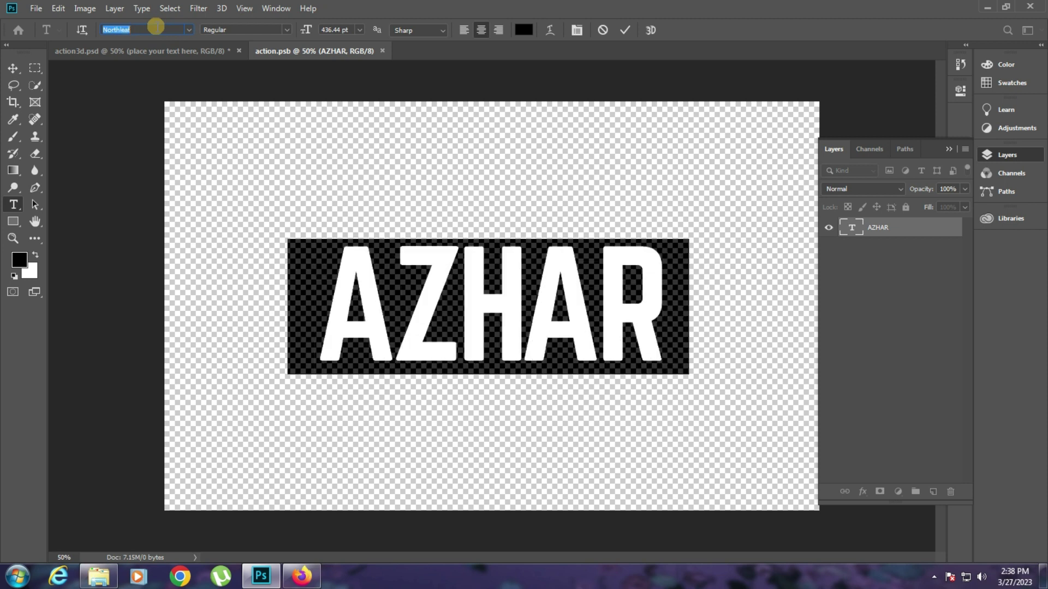
pyautogui.press('Up')
pyautogui.moveTo(544, 293); pyautogui.dragTo(549, 294)
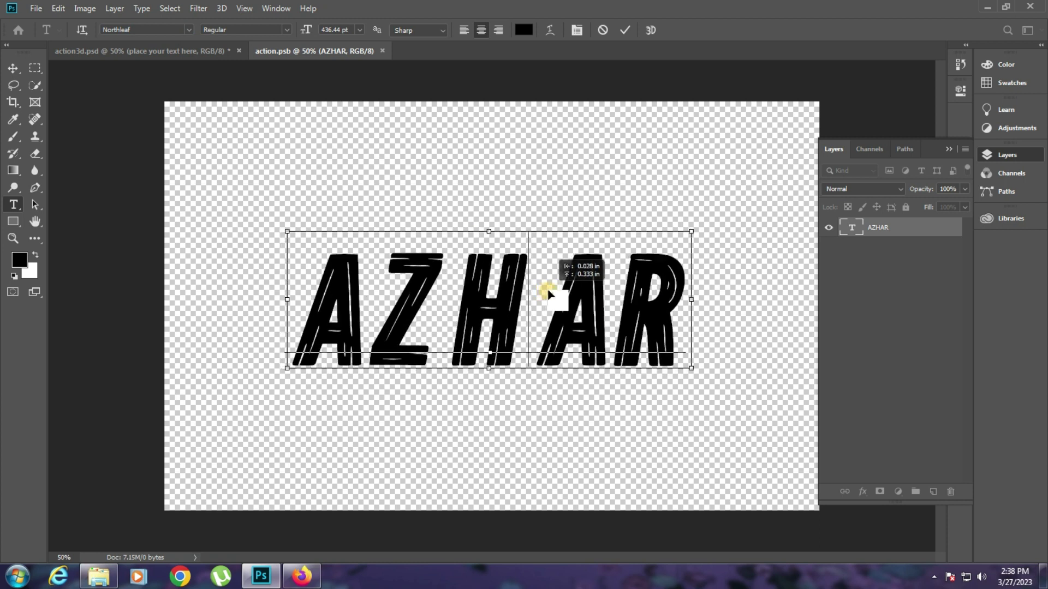
# - Commit the text edit and view the action3d template's 3D AZHAR text fit on screen
pyautogui.click(188, 54)
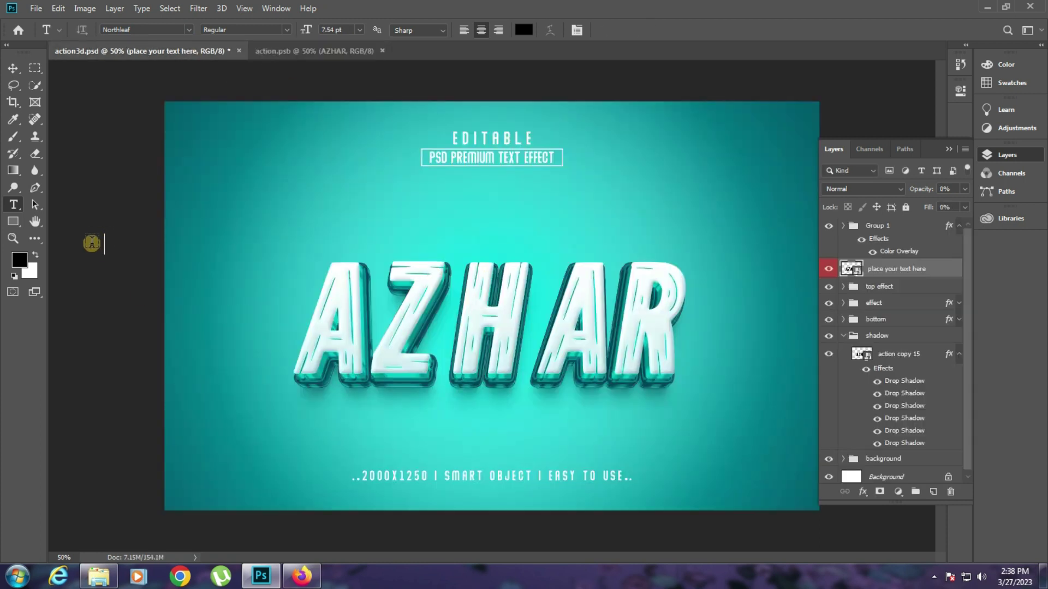
pyautogui.click(12, 238)
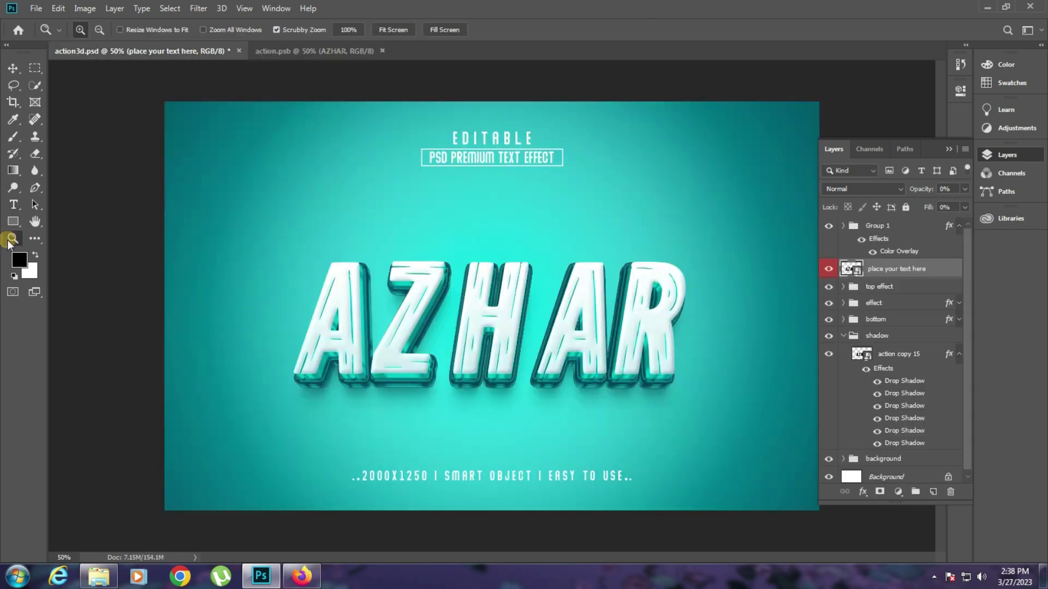
pyautogui.click(529, 365)
pyautogui.rightClick(508, 295)
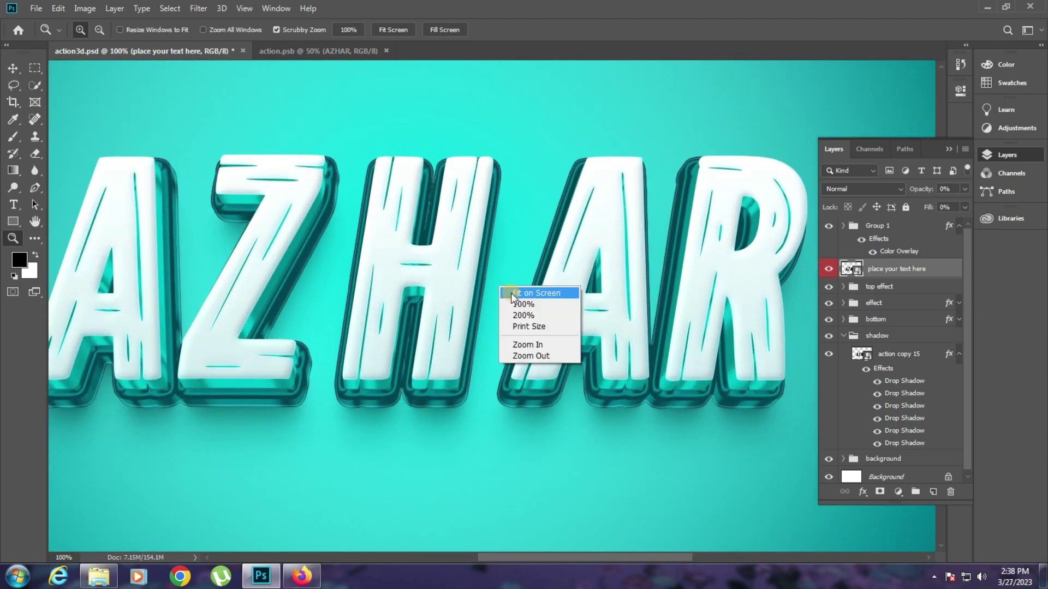
pyautogui.click(534, 293)
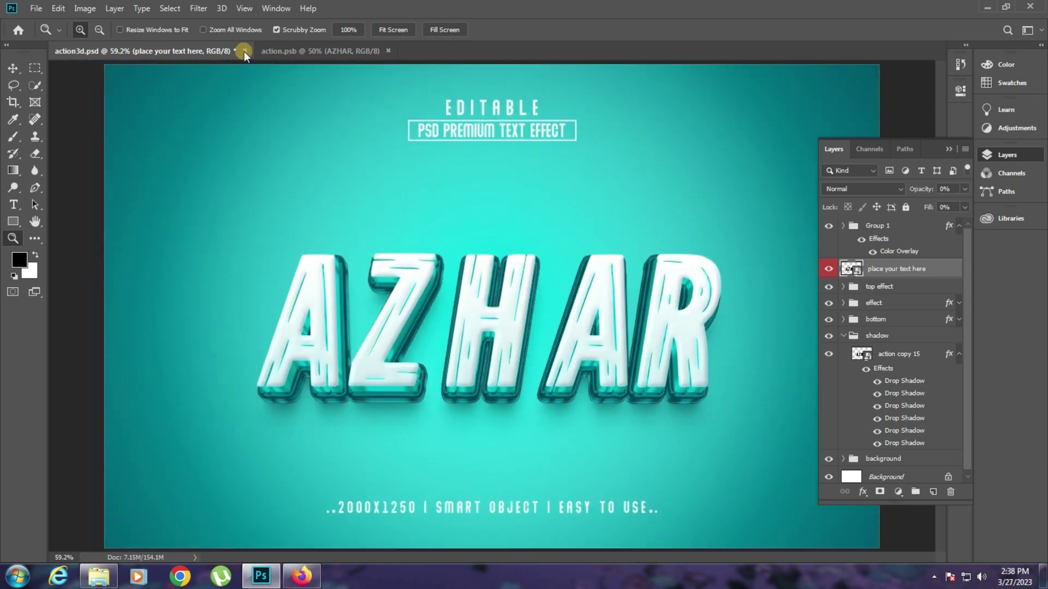
# - Close the action3d.psd template and the action.psb smart object documents
pyautogui.click(244, 51)
pyautogui.click(520, 218)
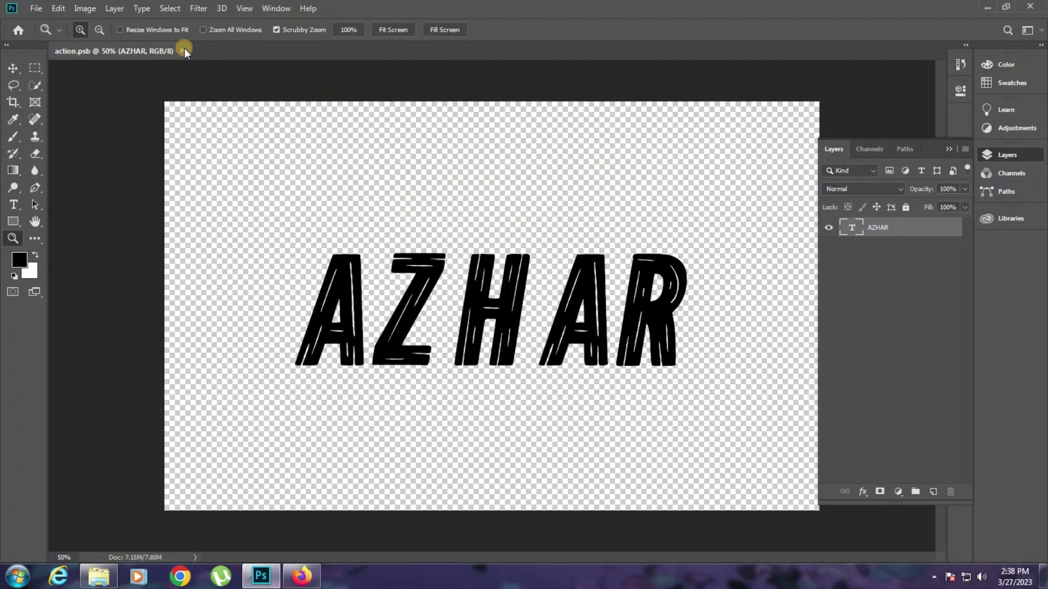
pyautogui.click(182, 50)
# - Open action3d2.psd from the template folder and open its ACTION text smart object, zoomed in
pyautogui.click(95, 574)
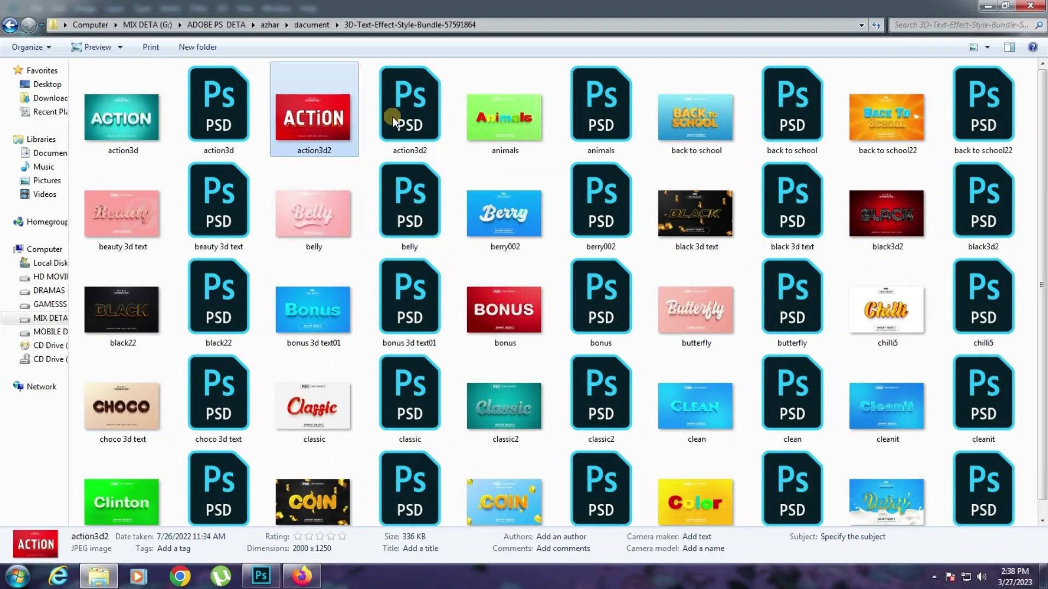
pyautogui.moveTo(395, 116); pyautogui.dragTo(591, 294)
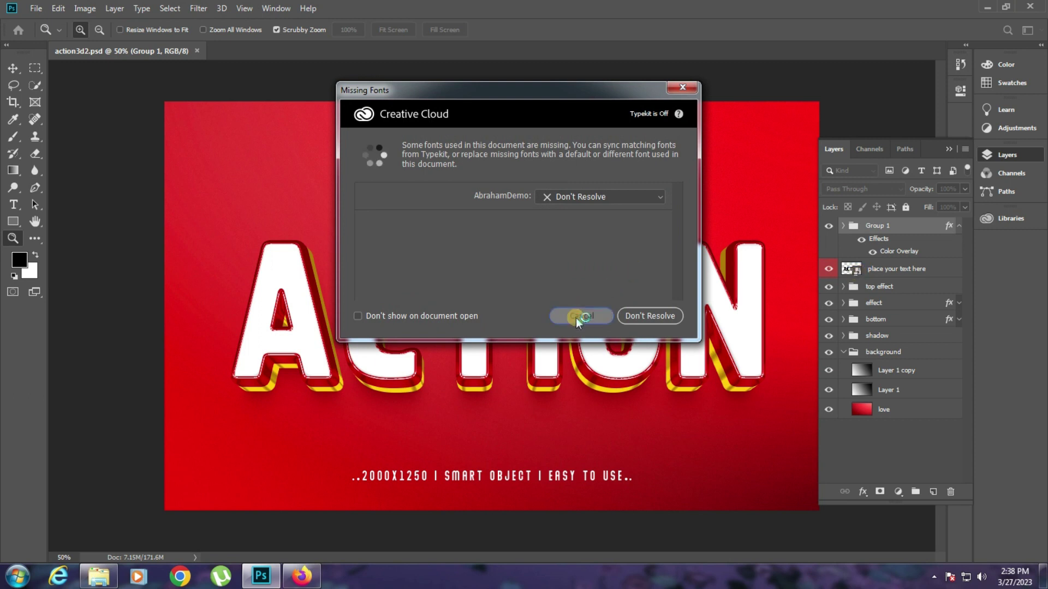
pyautogui.click(578, 318)
pyautogui.doubleClick(854, 269)
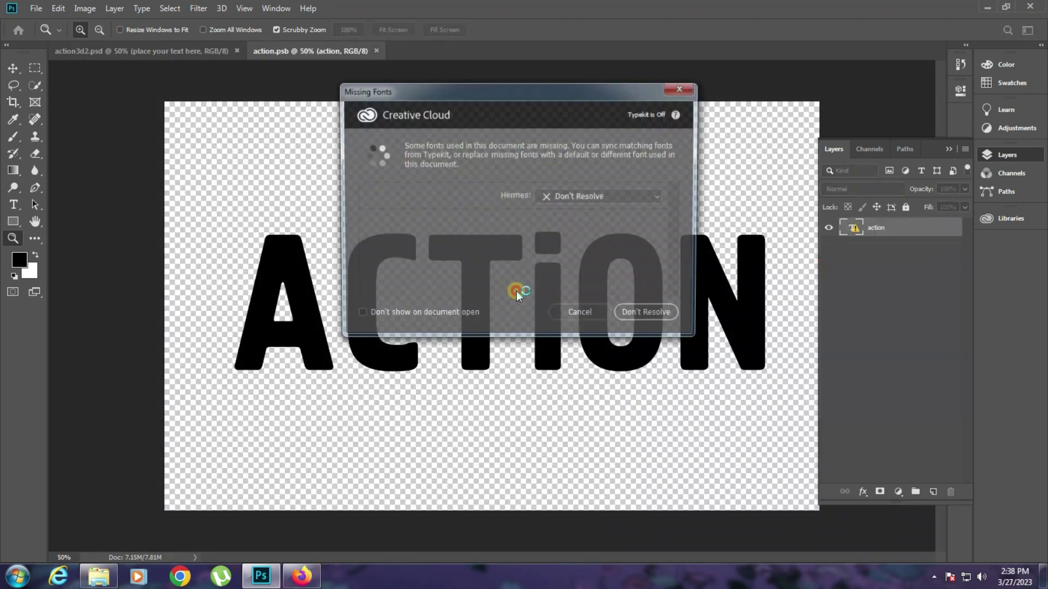
pyautogui.click(579, 376)
pyautogui.click(477, 304)
# - Fit the canvas on screen and replace the ACTION text with AZHAR
pyautogui.rightClick(253, 206)
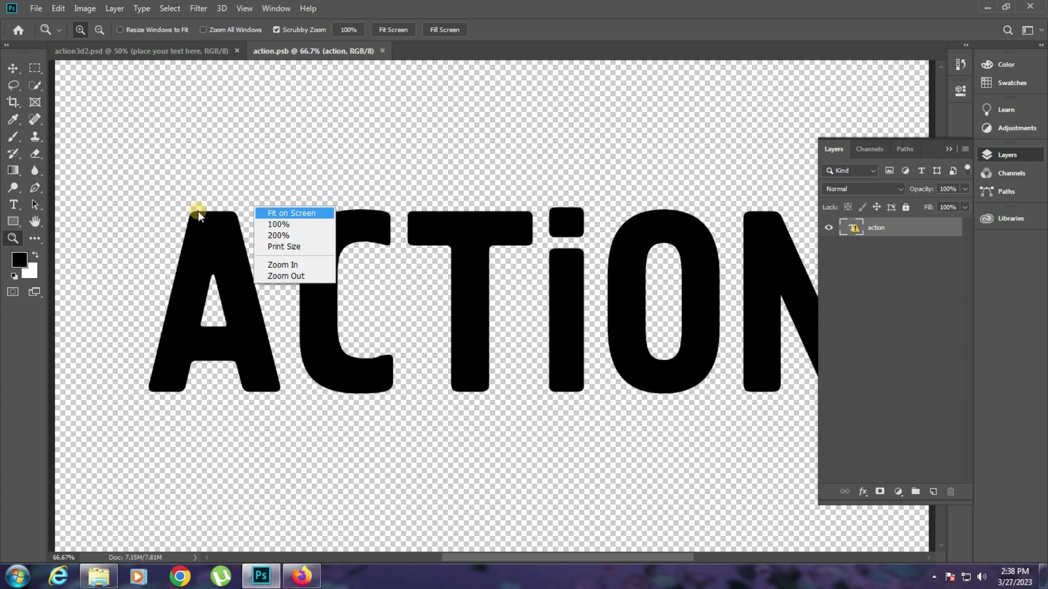
pyautogui.click(278, 213)
pyautogui.press('t')
pyautogui.click(497, 333)
pyautogui.click(486, 243)
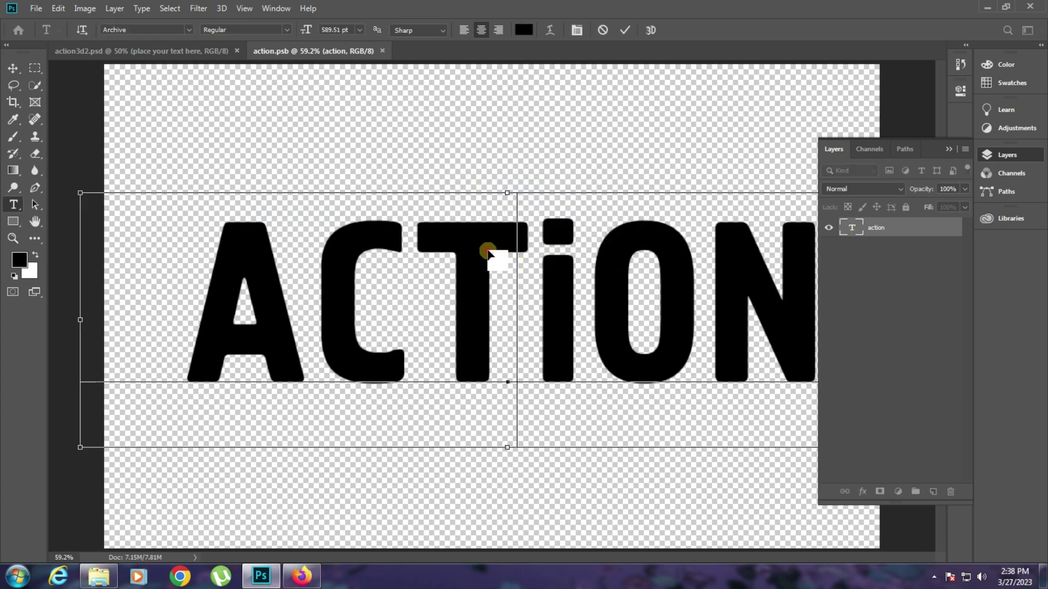
pyautogui.hotkey('ctrl', 'a')
pyautogui.write('AZHAR')
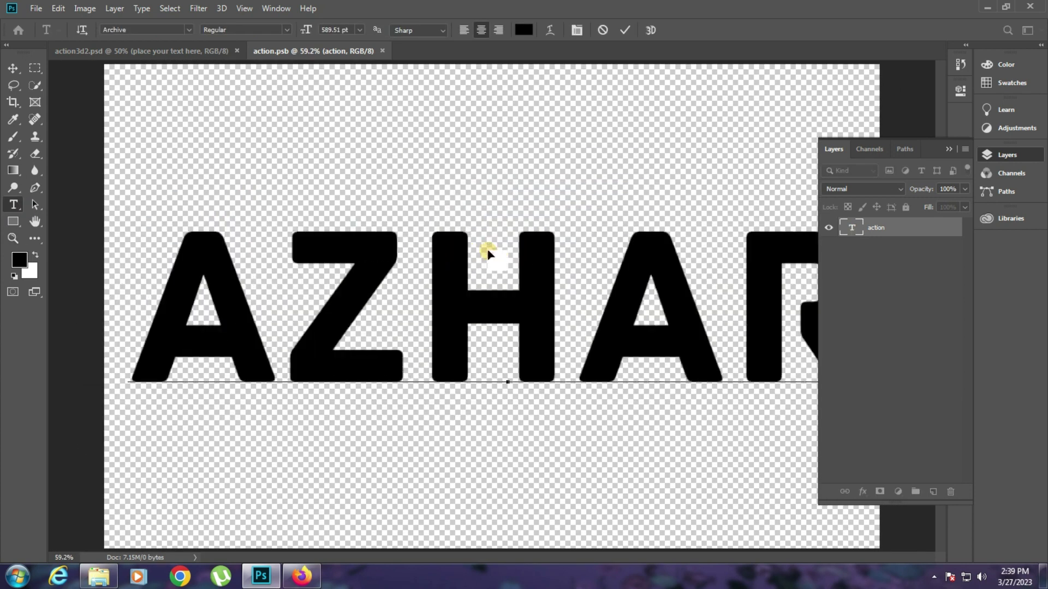
pyautogui.hotkey('ctrl', 'a')
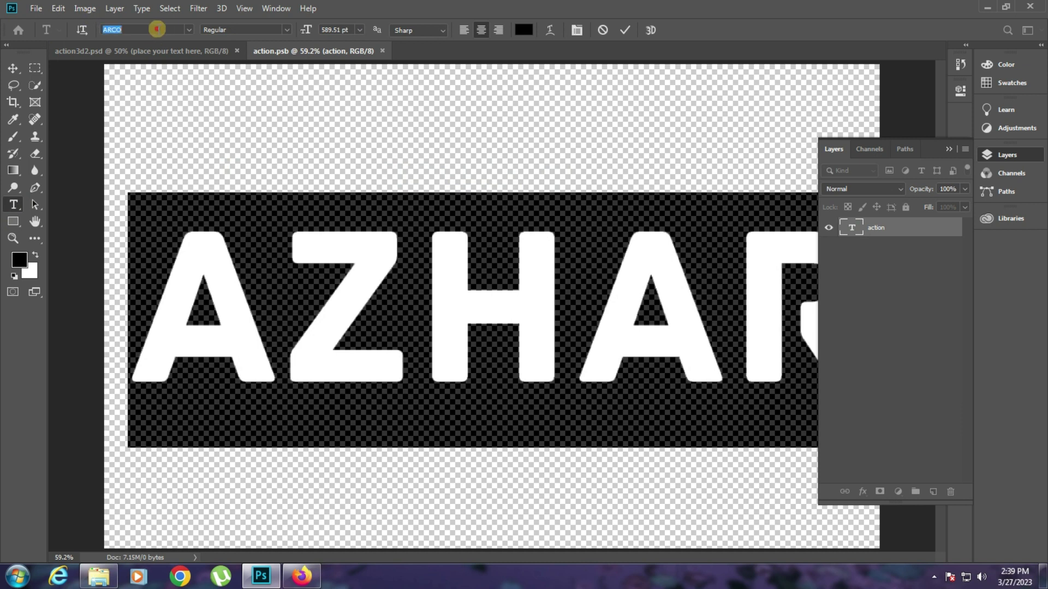
# - Scroll the font list to apply the Baseball font to AZHAR and commit the edit
pyautogui.scroll(-2, 158, 29)
pyautogui.scroll(-2, 158, 29)
pyautogui.scroll(-1, 158, 29)
pyautogui.scroll(-2, 158, 29)
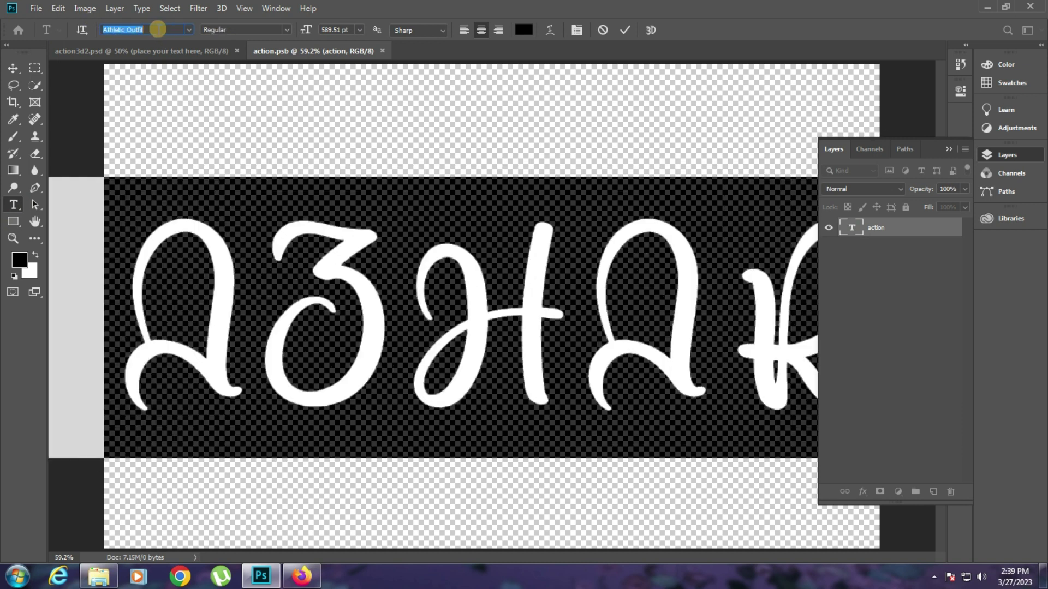
pyautogui.scroll(-2, 158, 28)
pyautogui.scroll(-2, 157, 29)
pyautogui.scroll(-2, 158, 29)
pyautogui.scroll(-1, 158, 29)
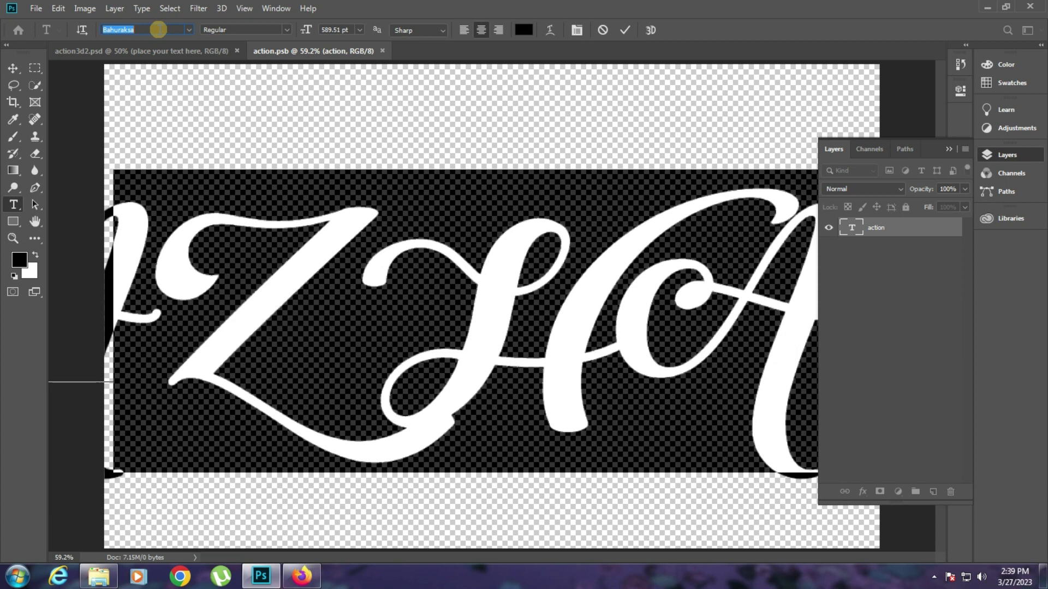
pyautogui.scroll(-2, 158, 29)
pyautogui.scroll(-2, 158, 29)
pyautogui.scroll(-1, 158, 30)
pyautogui.scroll(-2, 159, 29)
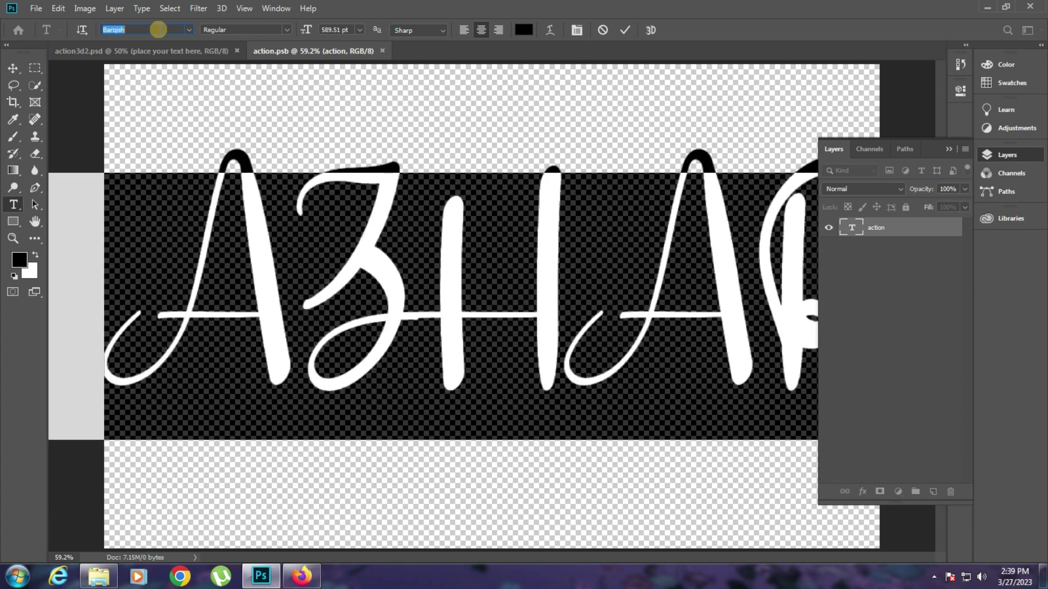
pyautogui.scroll(-1, 158, 30)
pyautogui.scroll(-1, 158, 30)
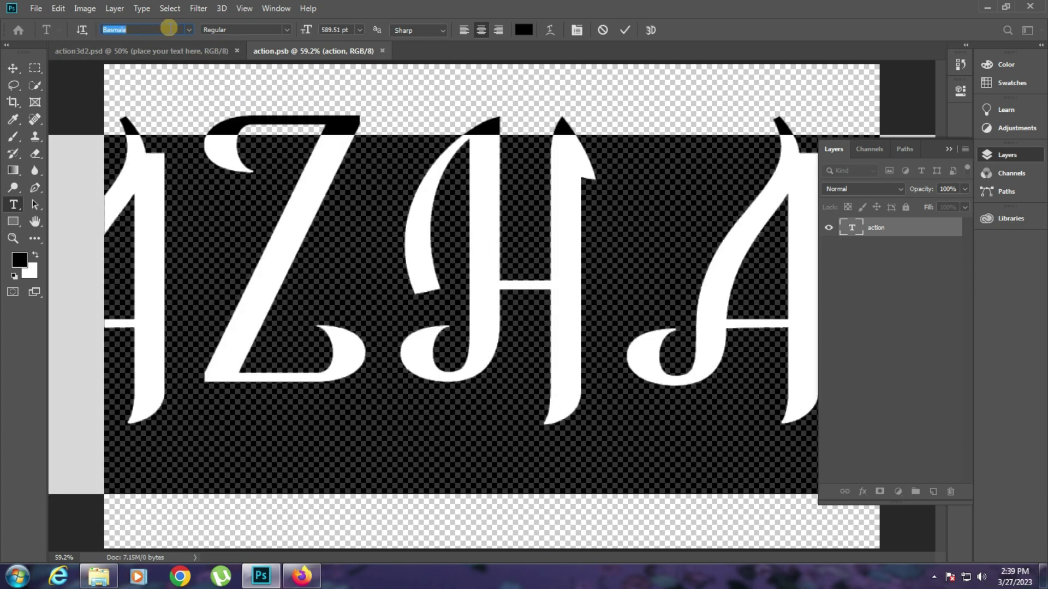
pyautogui.scroll(1, 169, 28)
pyautogui.hotkey('ctrl', 'Return')
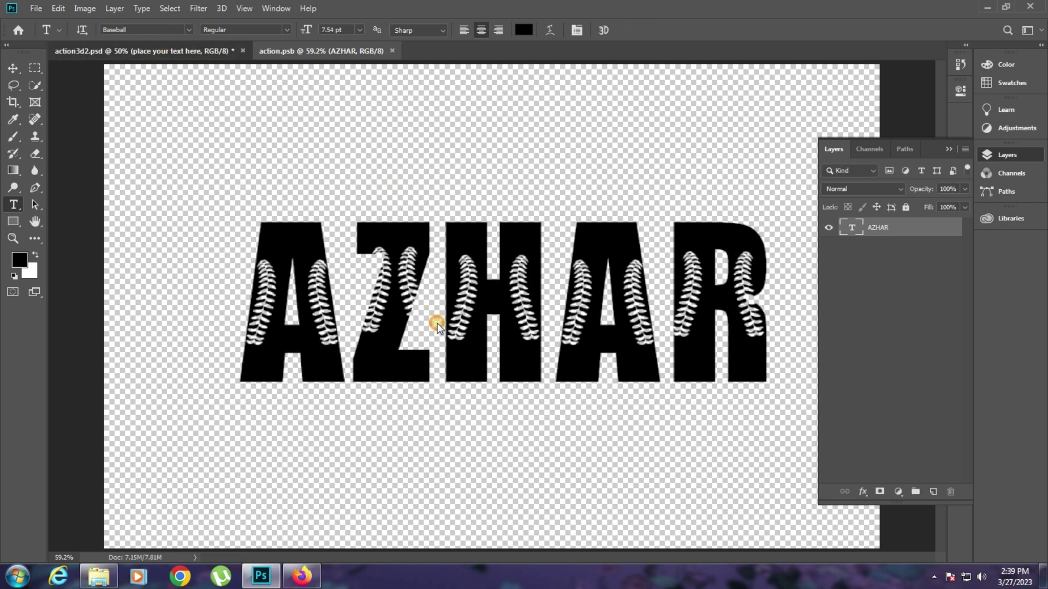
pyautogui.hotkey('ctrl', 'Tab')
# - Check the red AZHAR mockup fitted on screen in action3d2.psd, then close it
pyautogui.click(13, 239)
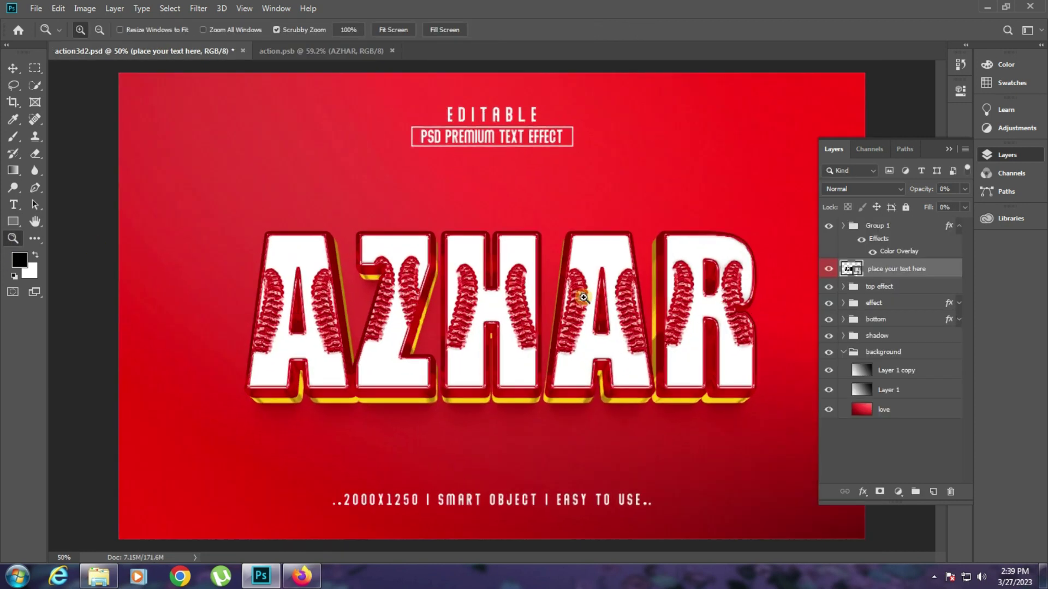
pyautogui.click(583, 297)
pyautogui.rightClick(347, 247)
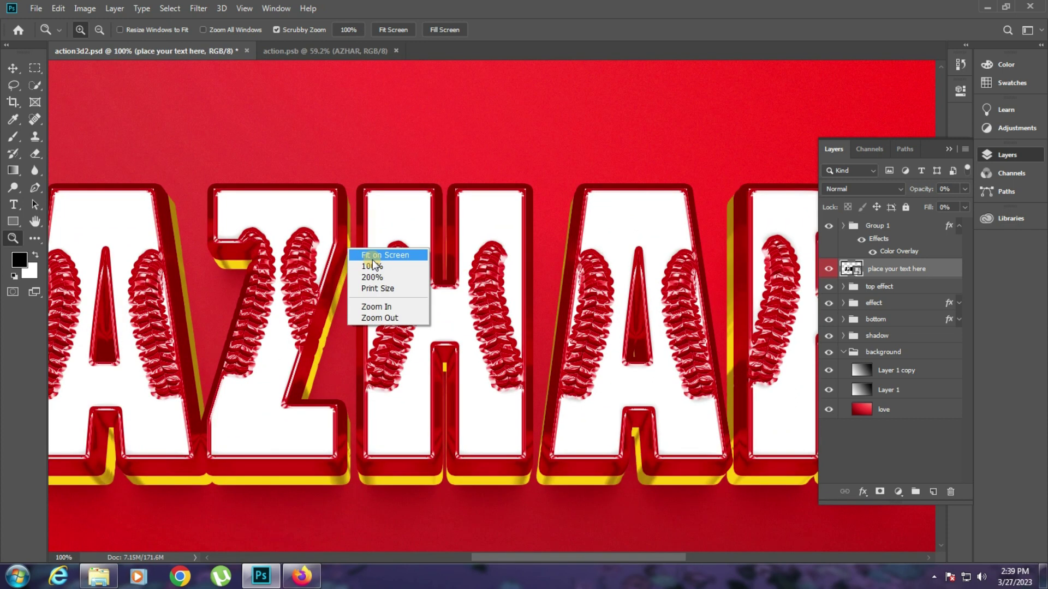
pyautogui.click(374, 256)
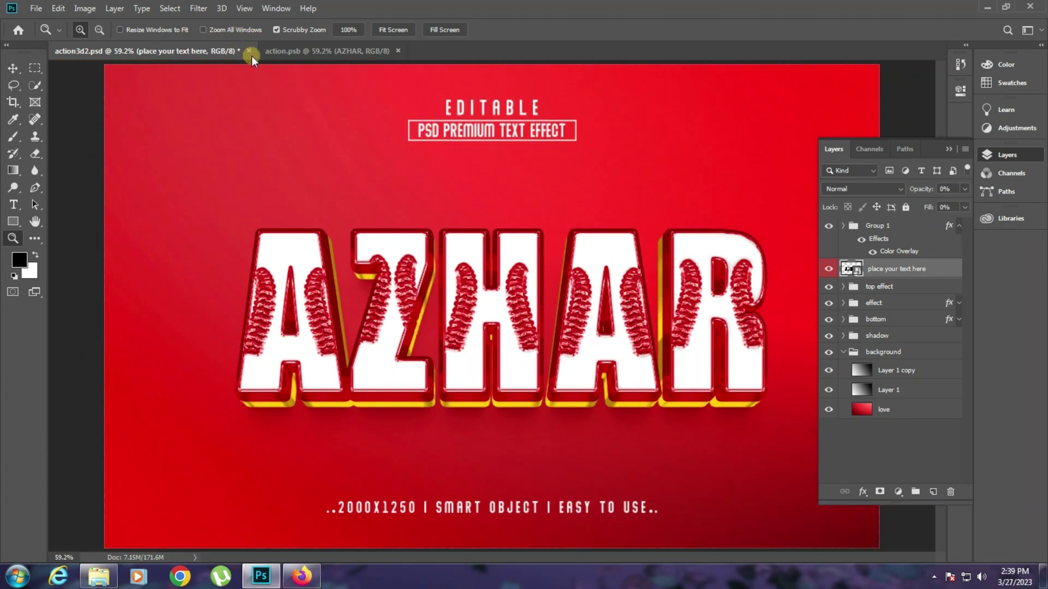
pyautogui.hotkey('ctrl', 'w')
pyautogui.click(516, 216)
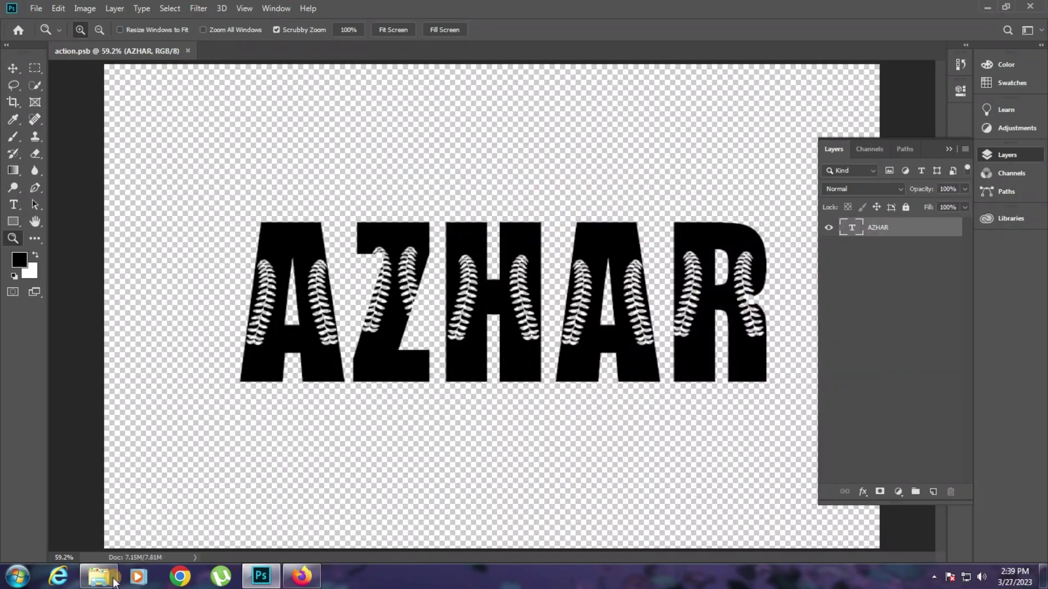
pyautogui.click(113, 580)
# - Open beauty 3d text.psd without updating its text layers, then open its style.psb smart object
pyautogui.click(950, 141)
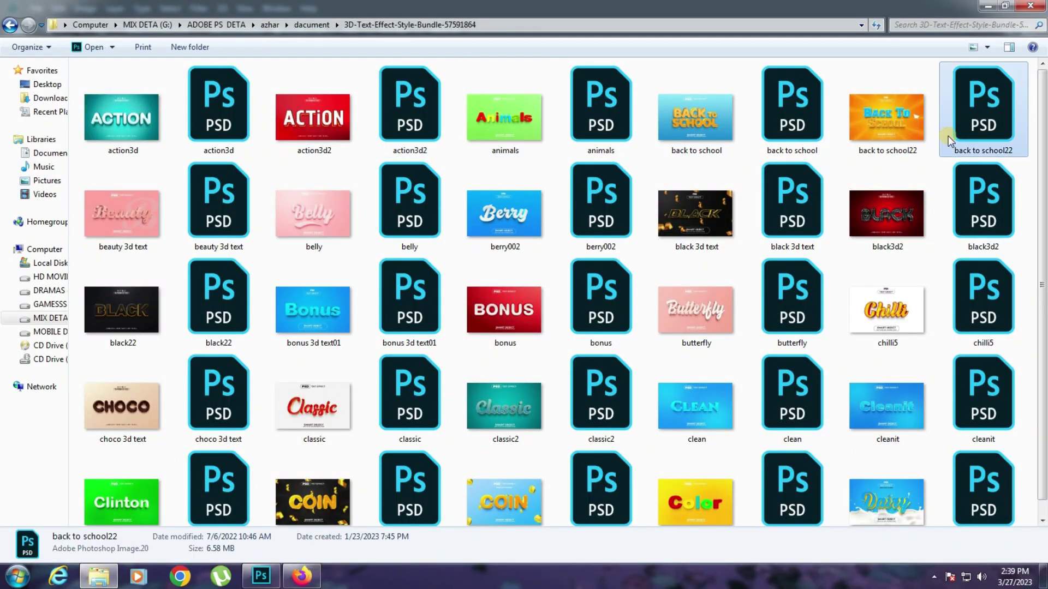
pyautogui.doubleClick(222, 201)
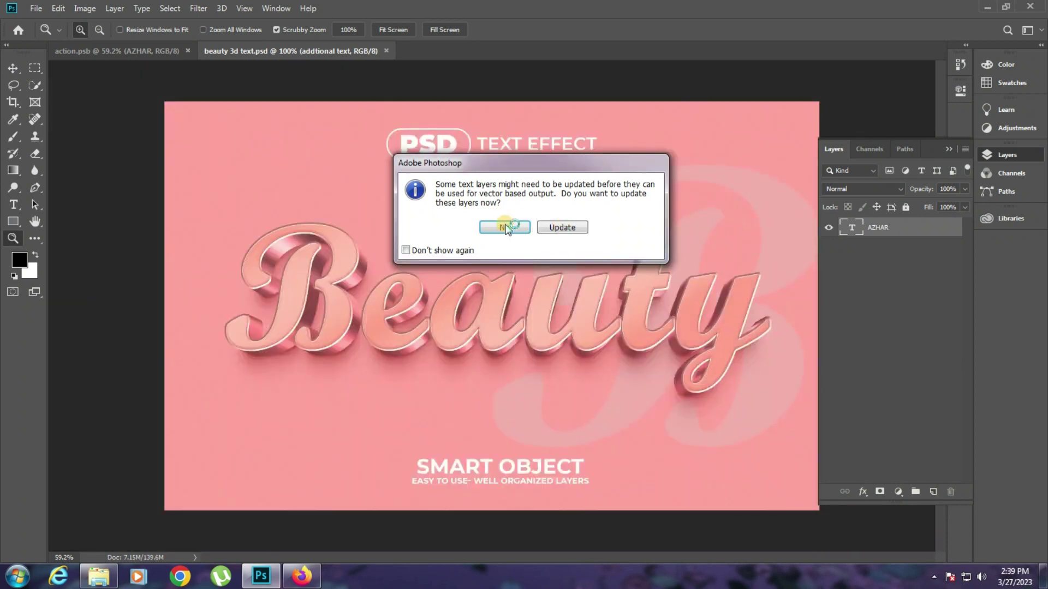
pyautogui.click(505, 228)
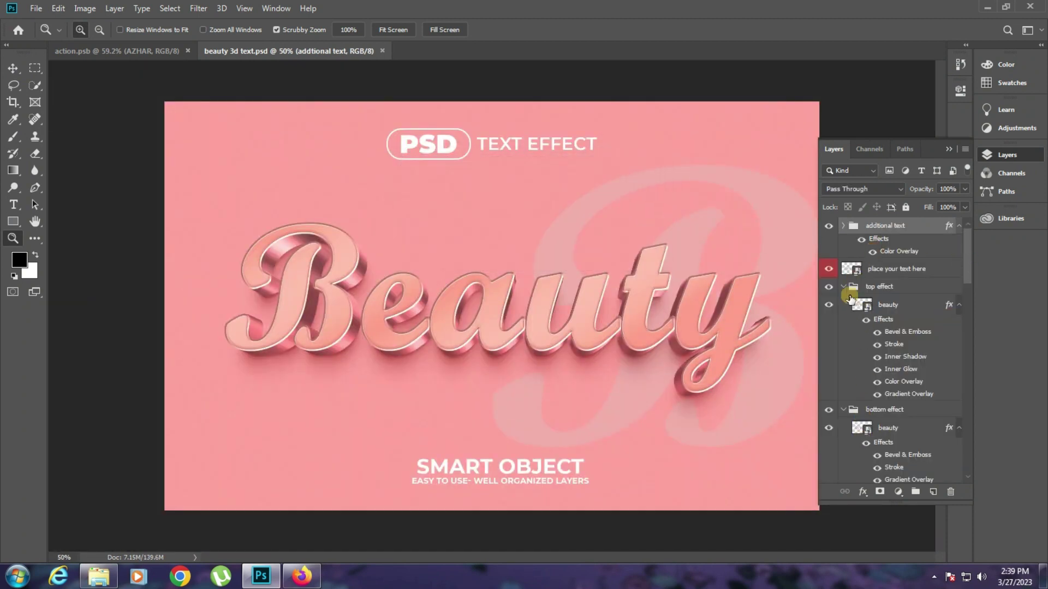
pyautogui.doubleClick(867, 431)
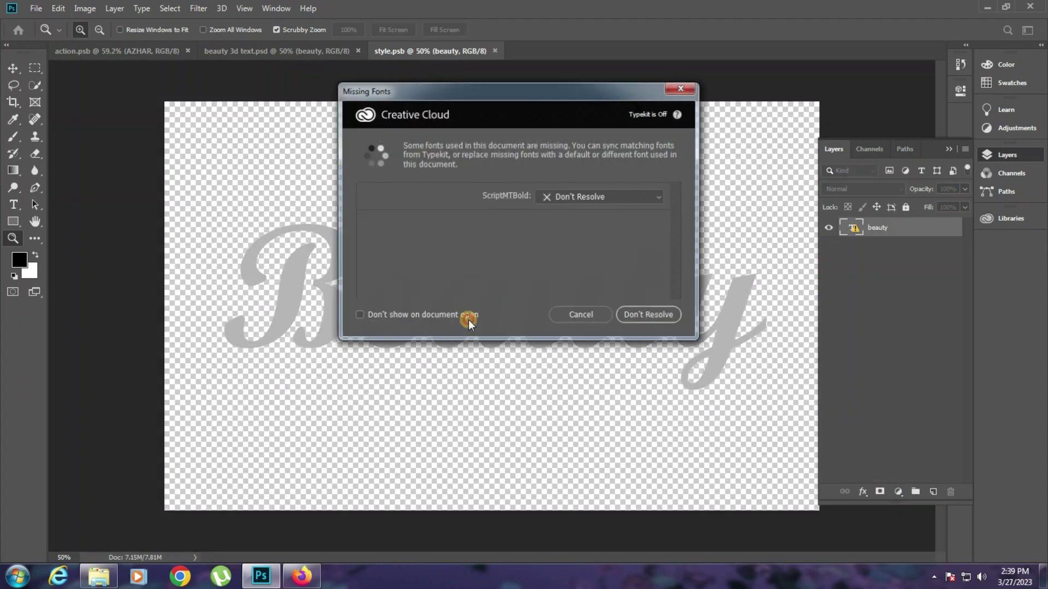
# - Replace the Beauty text with AYESHA, accepting the missing-font substitution
pyautogui.click(565, 376)
pyautogui.click(14, 206)
pyautogui.click(450, 294)
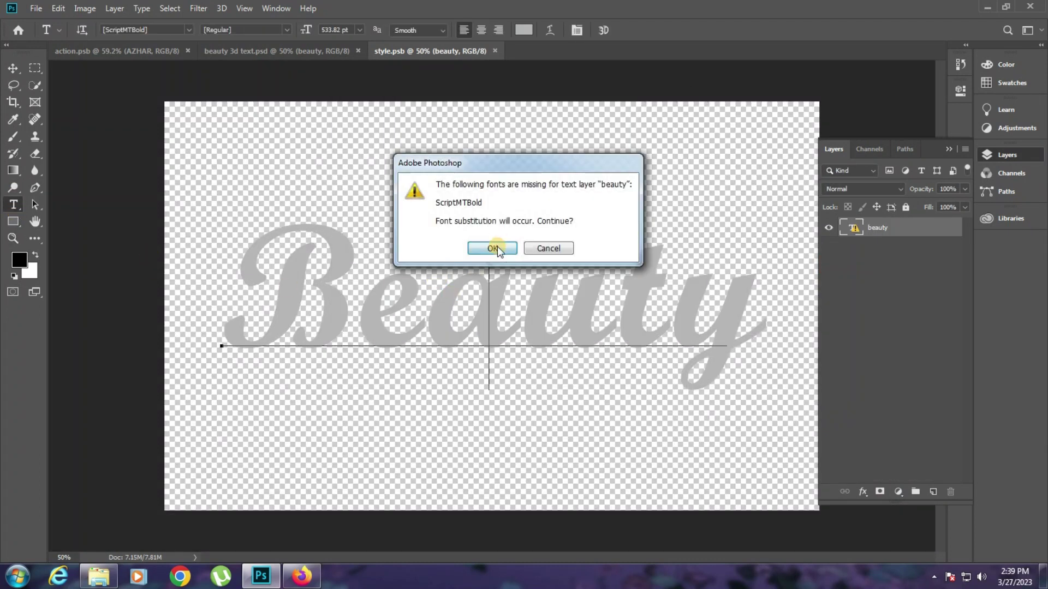
pyautogui.click(492, 249)
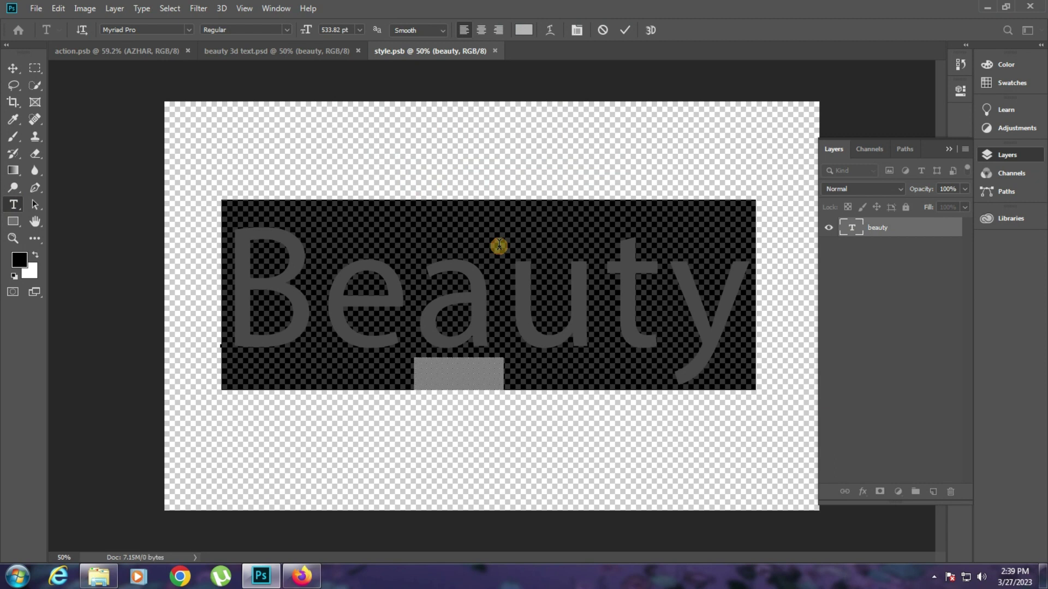
pyautogui.press('Right')
pyautogui.hotkey('ctrl', 'a')
pyautogui.write('AYESHA')
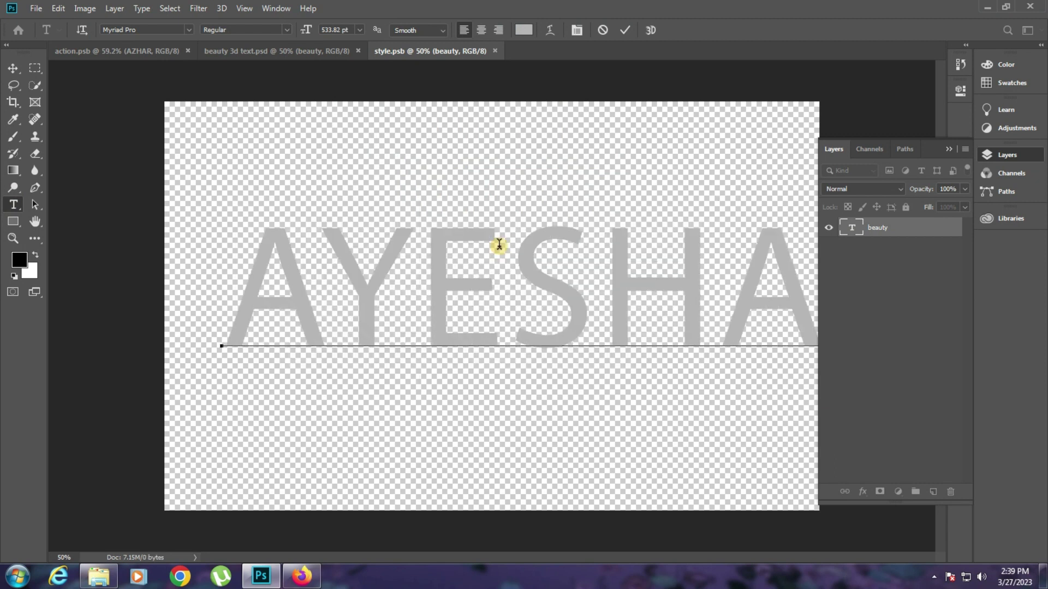
# - Apply the Flowers-Bloom font to AYESHA, nudge it down-right, and commit the text
pyautogui.hotkey('ctrl', 'a')
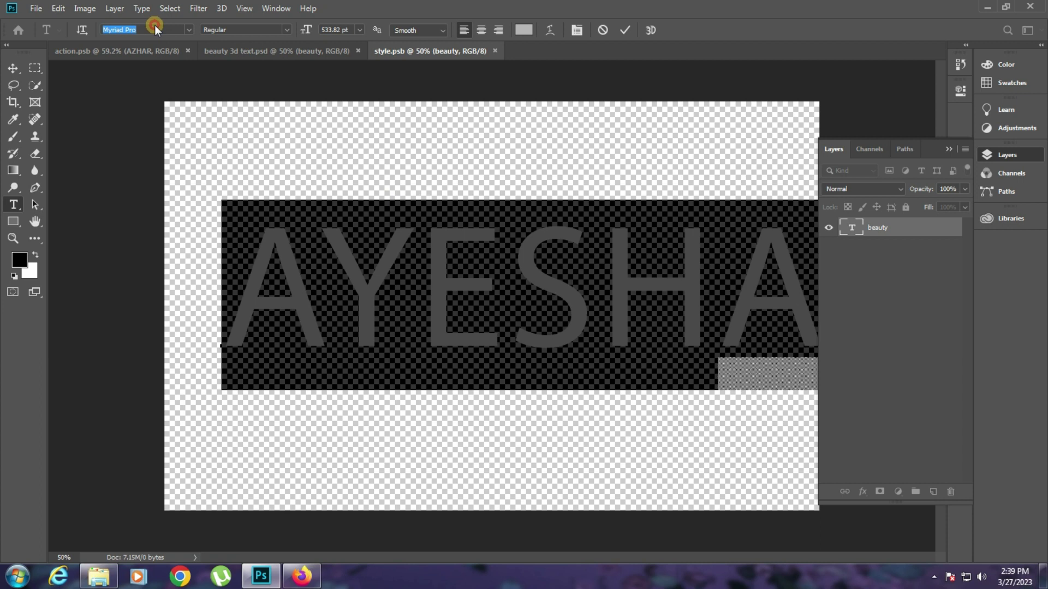
pyautogui.click(154, 25)
pyautogui.write('flow')
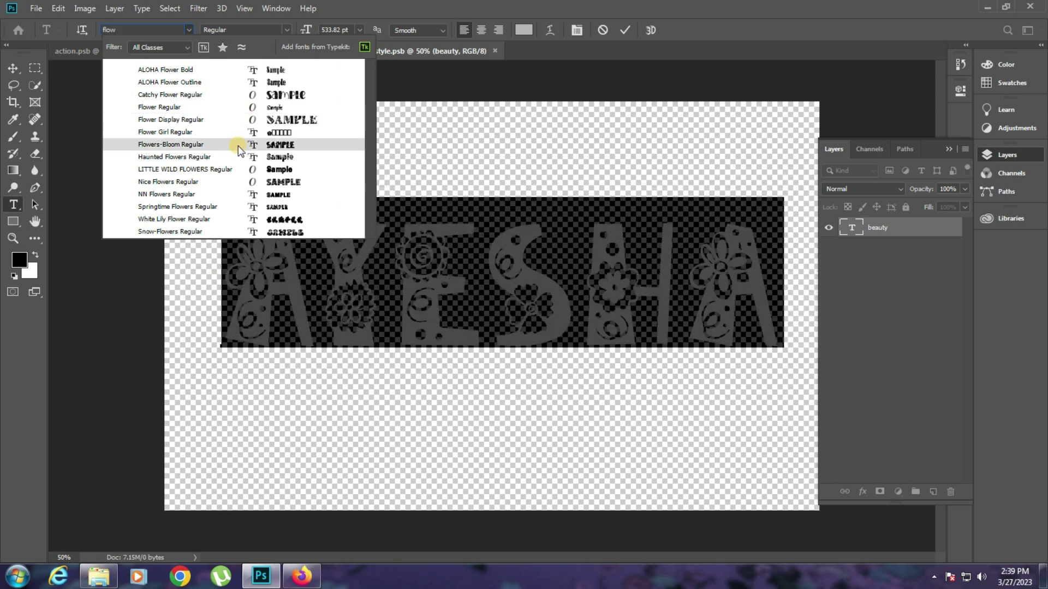
pyautogui.click(237, 144)
pyautogui.moveTo(486, 280); pyautogui.dragTo(495, 302)
pyautogui.click(180, 65)
pyautogui.click(245, 59)
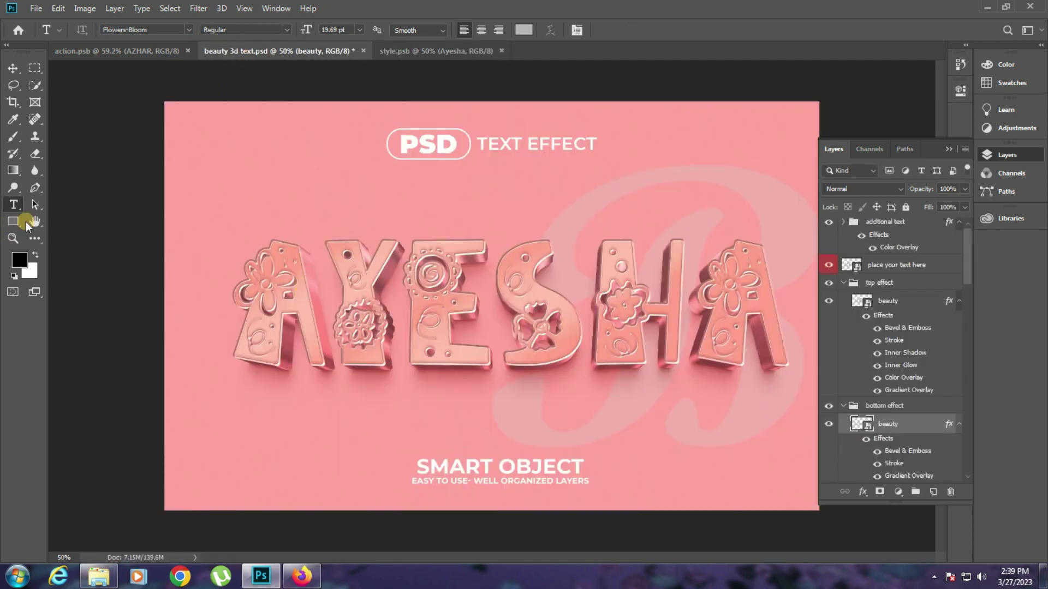
# - Fit the pink beauty mockup on screen, then close it unsaved along with style.psb and action.psb
pyautogui.click(657, 265)
pyautogui.rightClick(301, 233)
pyautogui.click(328, 240)
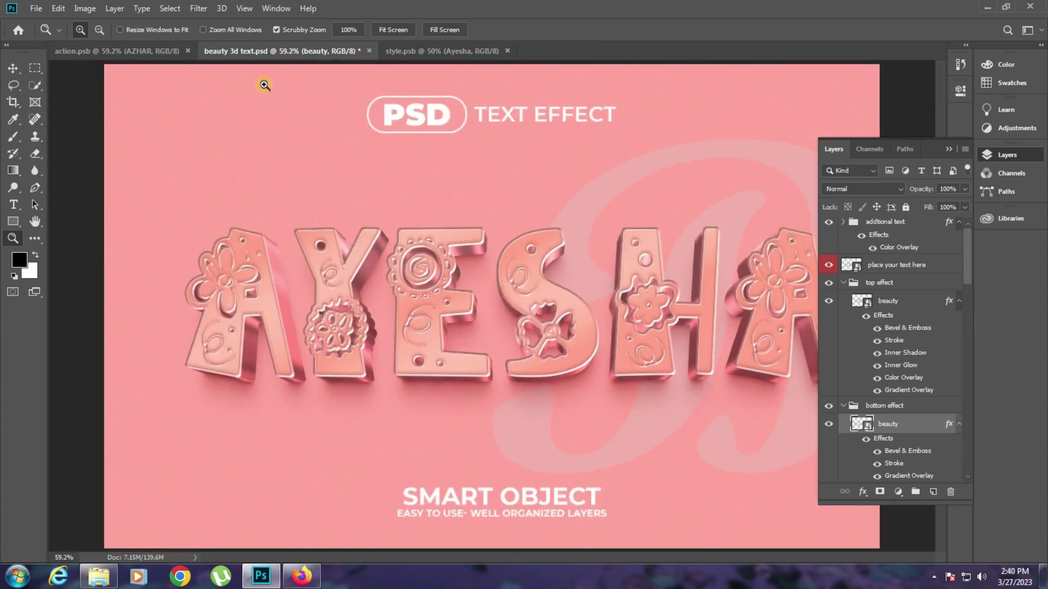
pyautogui.click(370, 52)
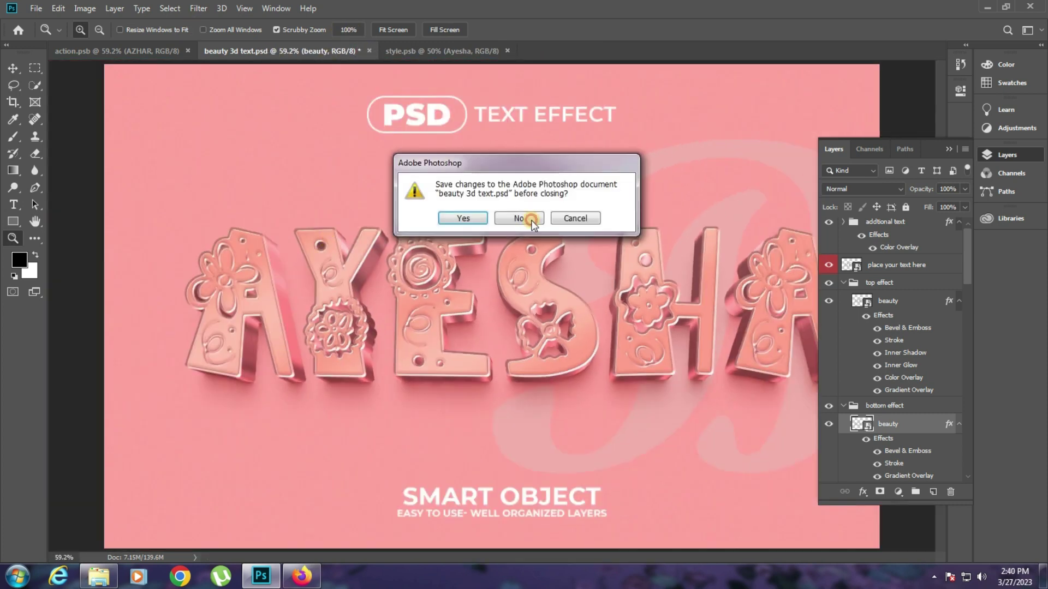
pyautogui.click(521, 217)
pyautogui.click(326, 51)
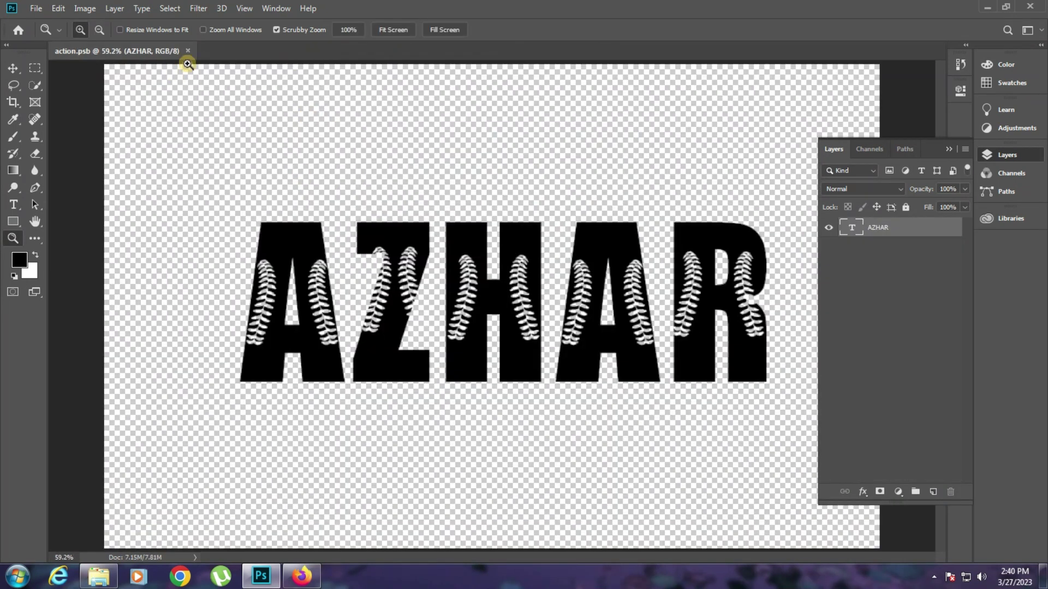
pyautogui.click(186, 50)
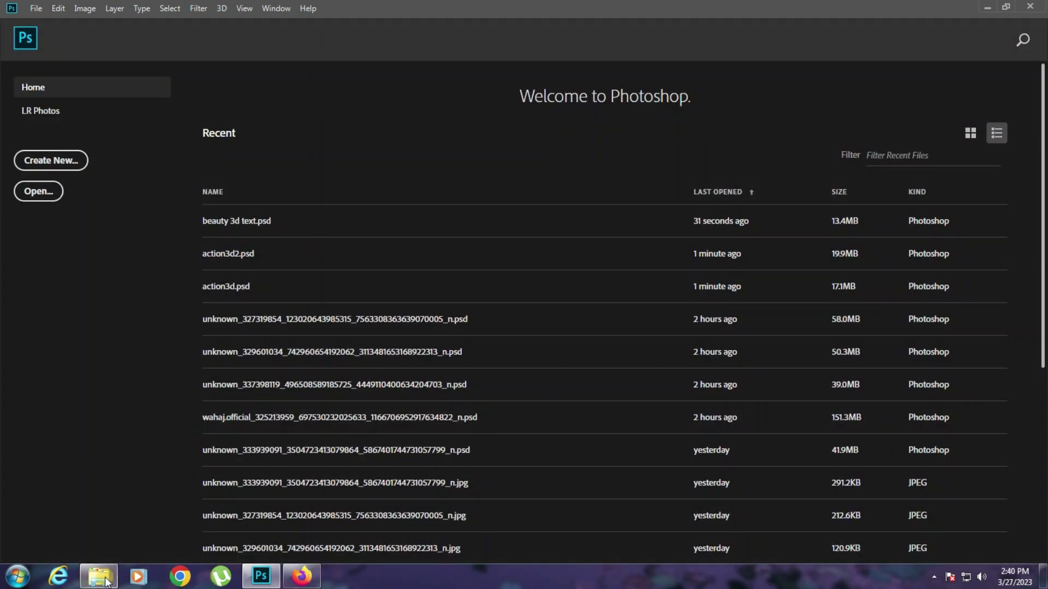
# - Open belly.psd with updated text layers and open its text smart object
pyautogui.click(98, 576)
pyautogui.doubleClick(402, 201)
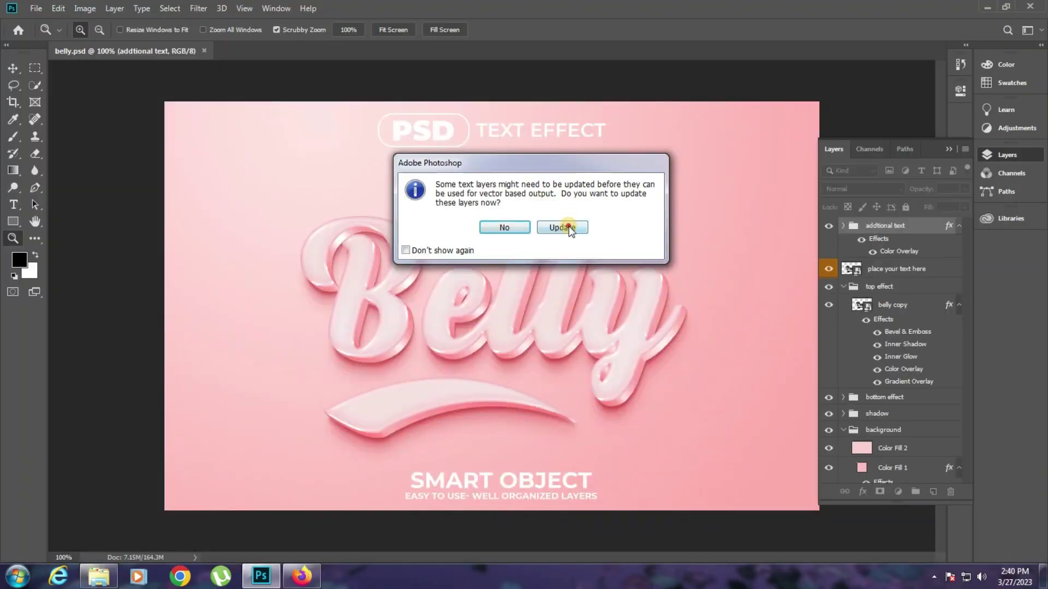
pyautogui.click(565, 227)
pyautogui.doubleClick(855, 273)
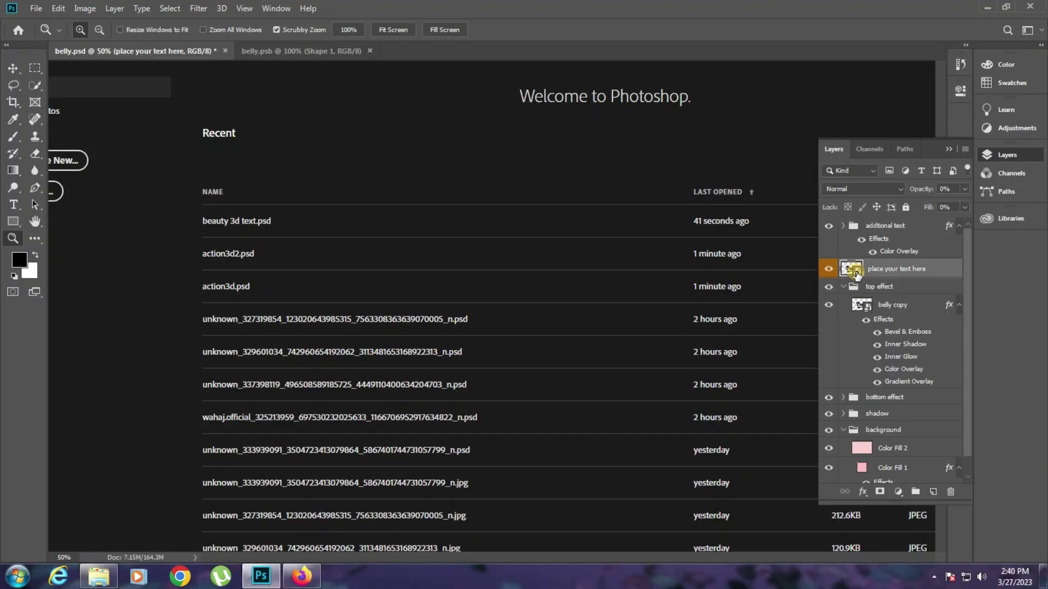
# - Retype the Belly text as SNOW, turn off All Caps so it reads Snow, and commit
pyautogui.click(13, 205)
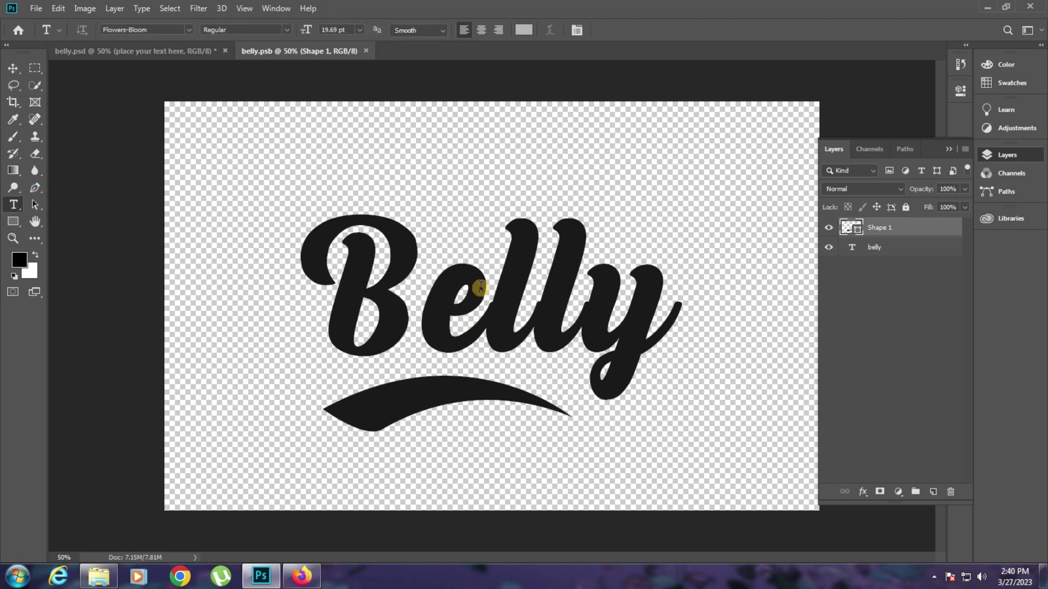
pyautogui.doubleClick(480, 287)
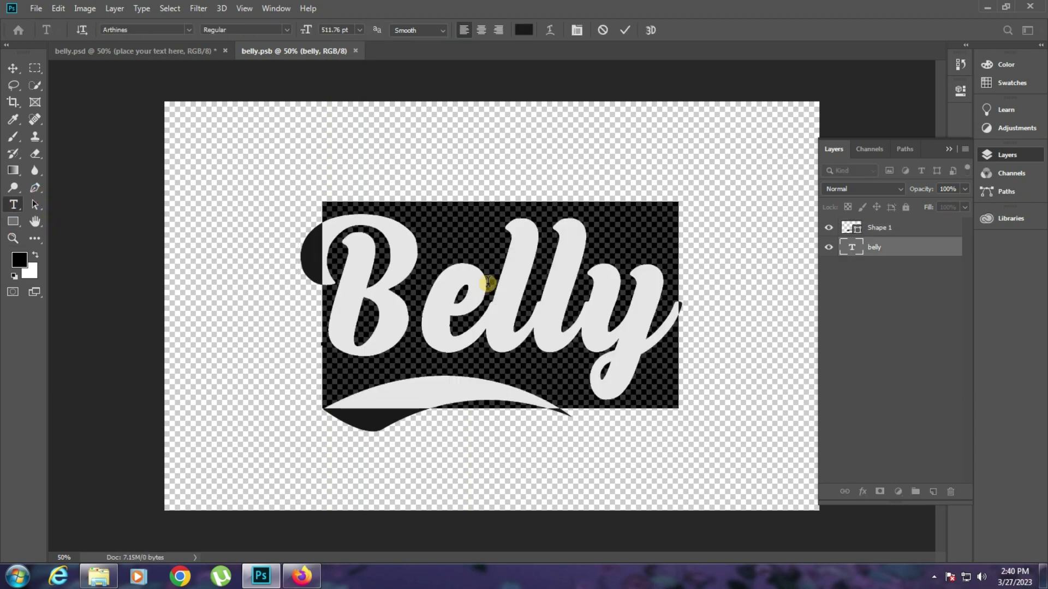
pyautogui.write('SNOW')
pyautogui.hotkey('ctrl', 'a')
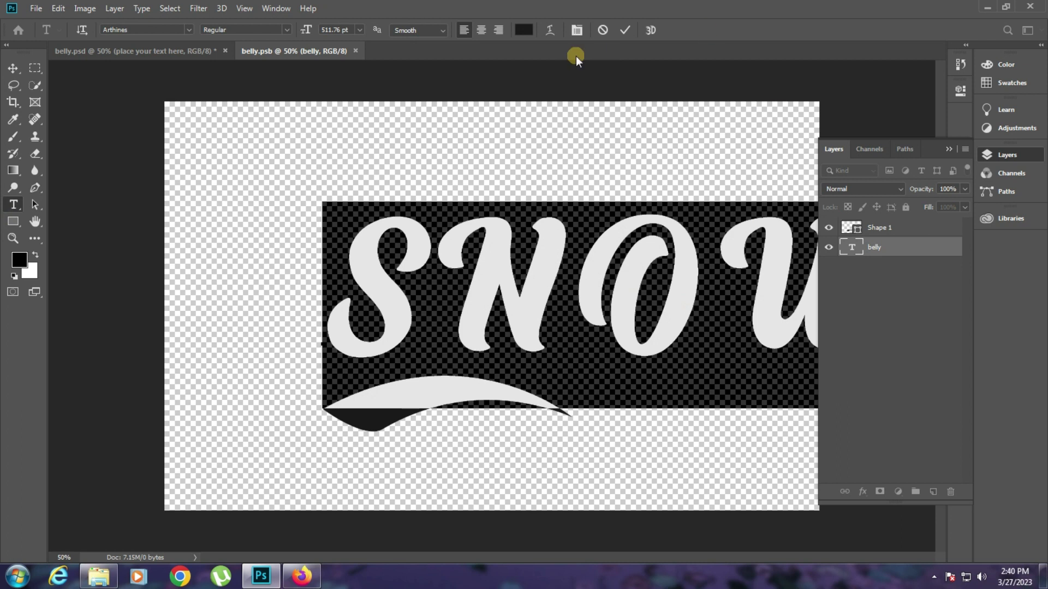
pyautogui.click(574, 31)
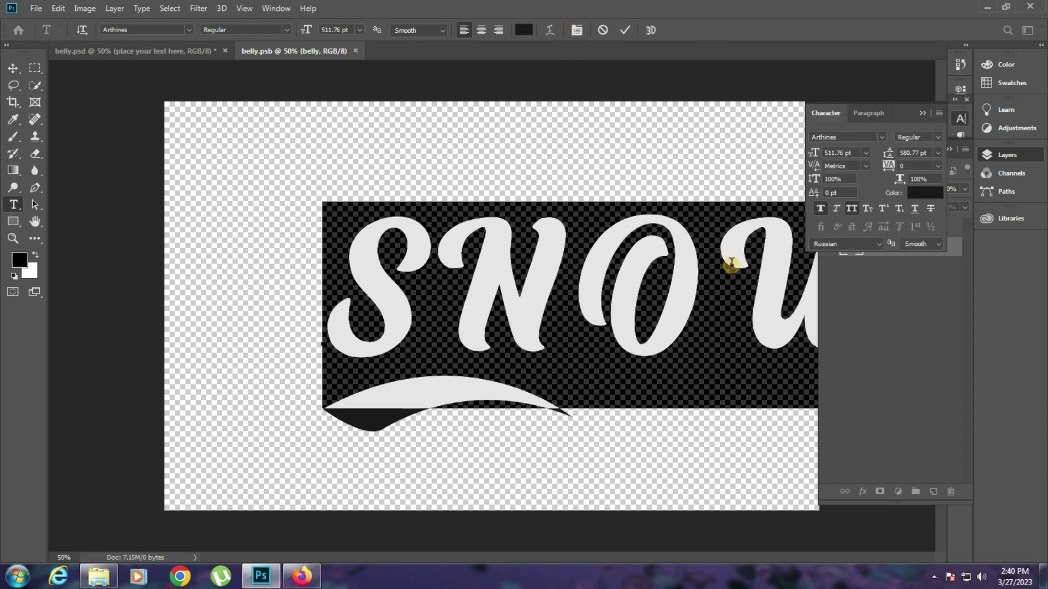
pyautogui.click(852, 207)
pyautogui.click(572, 328)
pyautogui.hotkey('ctrl', 'Return')
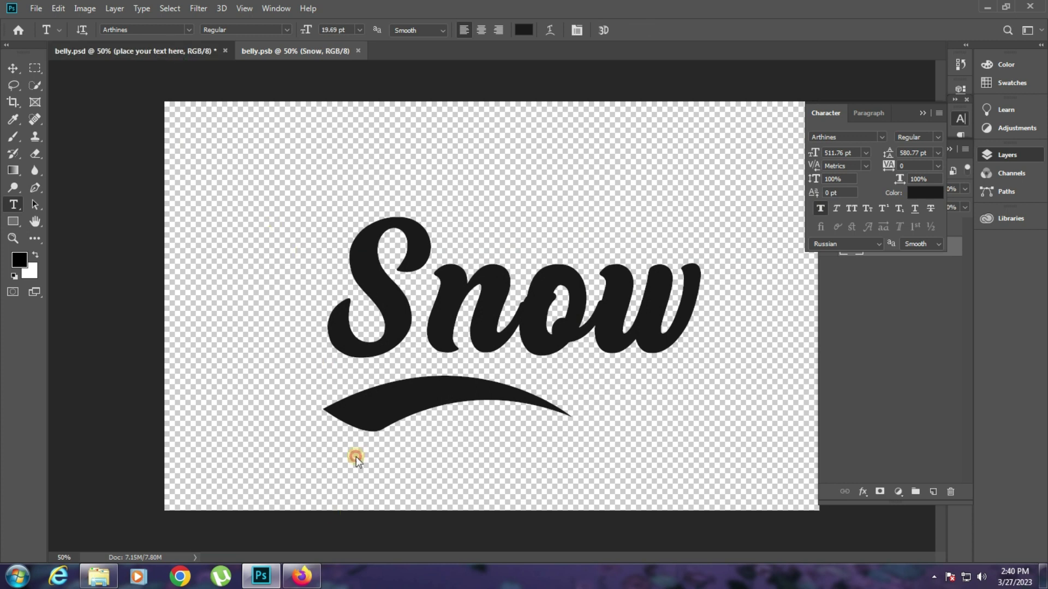
pyautogui.hotkey('ctrl', 'Tab')
pyautogui.click(13, 238)
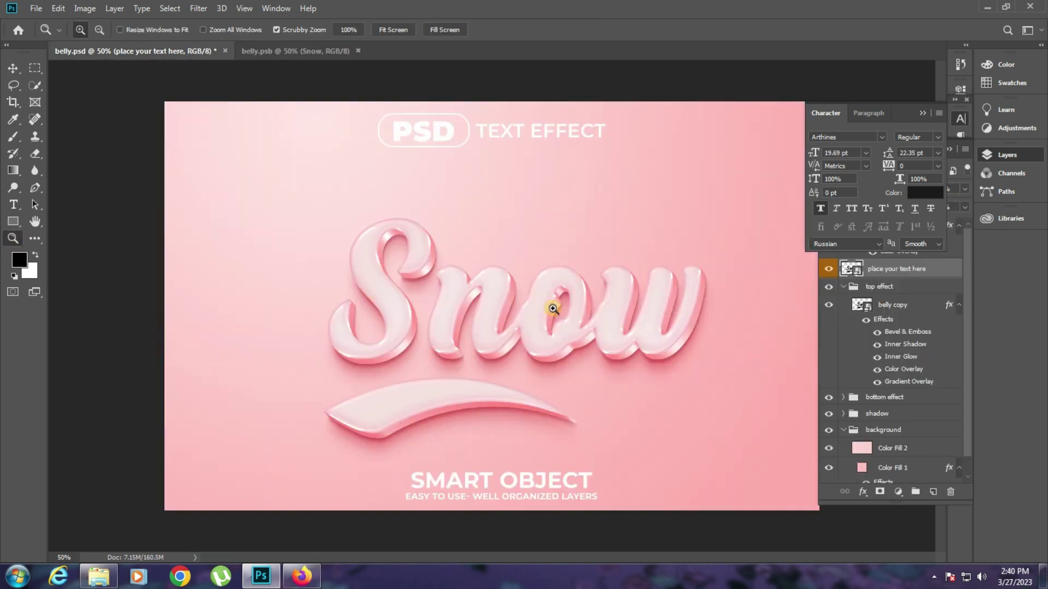
# - Fit the Snow mockup on screen, then close belly.psd without saving
pyautogui.click(553, 309)
pyautogui.rightClick(433, 273)
pyautogui.click(466, 288)
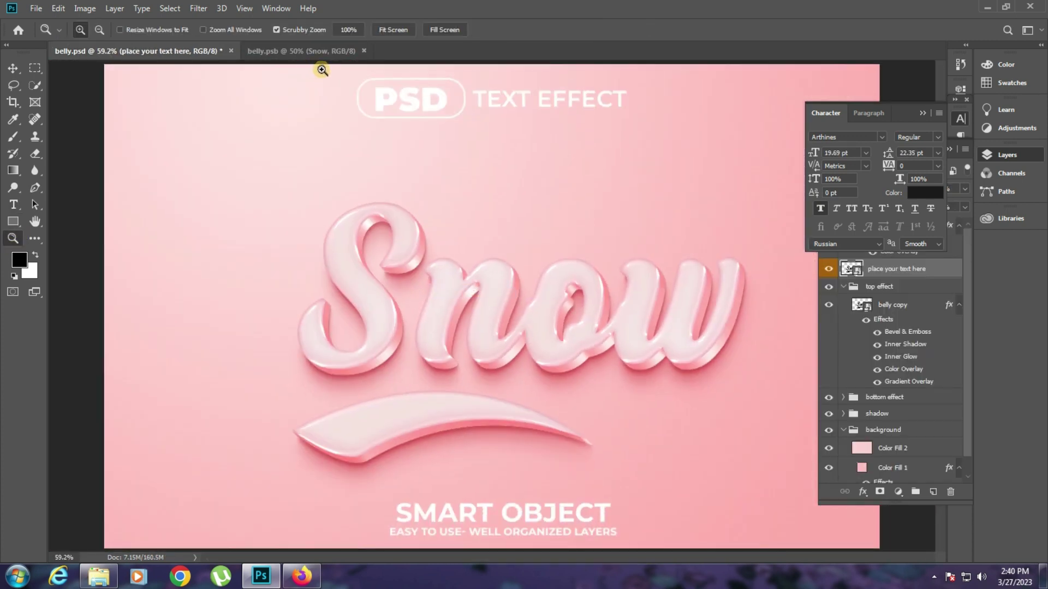
pyautogui.click(230, 50)
pyautogui.click(519, 215)
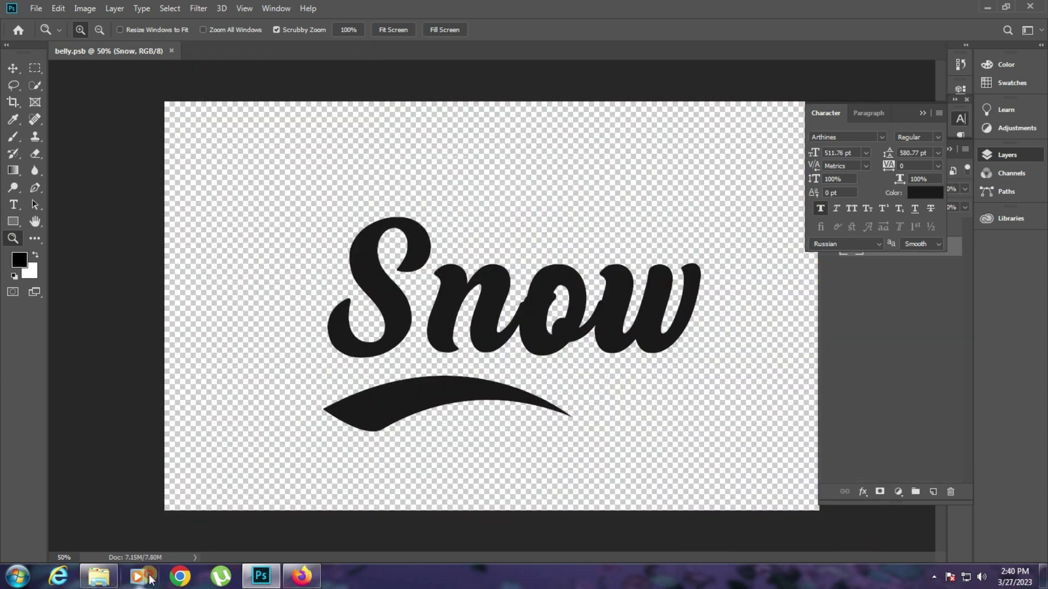
# - Drag berry002.psd into Photoshop, answer the update prompt, and open its text smart object
pyautogui.click(99, 576)
pyautogui.moveTo(588, 224); pyautogui.dragTo(589, 234)
pyautogui.click(564, 292)
pyautogui.doubleClick(851, 268)
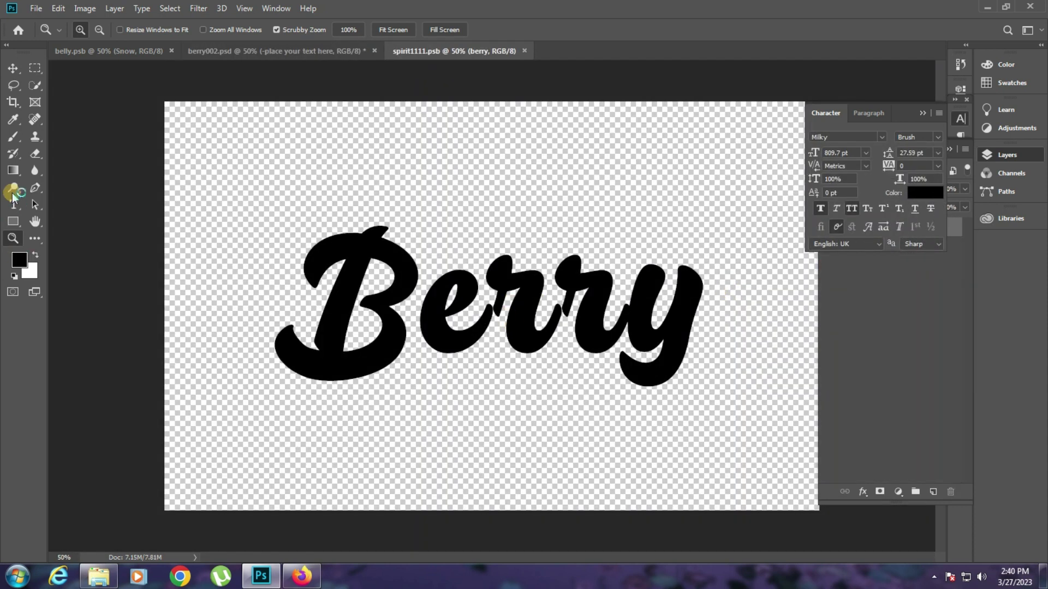
# - Retype the Berry text as MEHAK, turn off All Caps to show Mehak, and save the smart object
pyautogui.click(13, 204)
pyautogui.click(509, 249)
pyautogui.hotkey('ctrl', 'a')
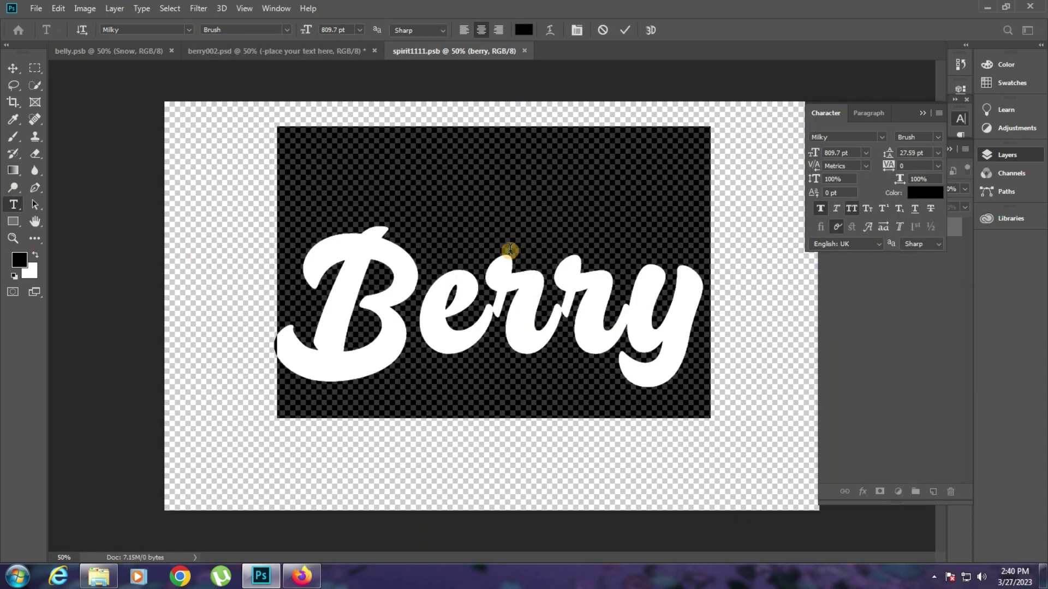
pyautogui.write('S')
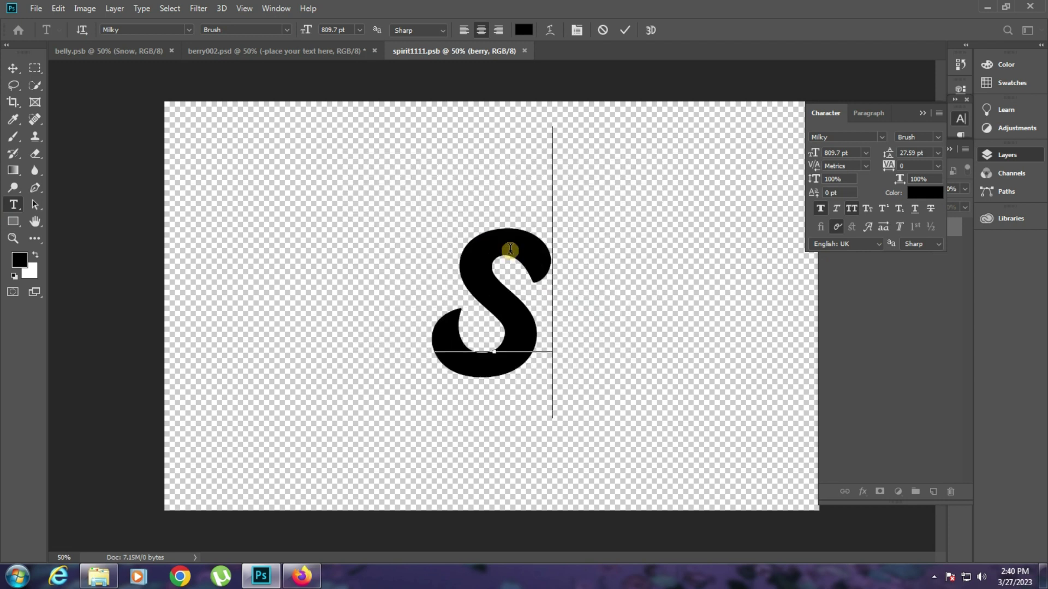
pyautogui.write('A')
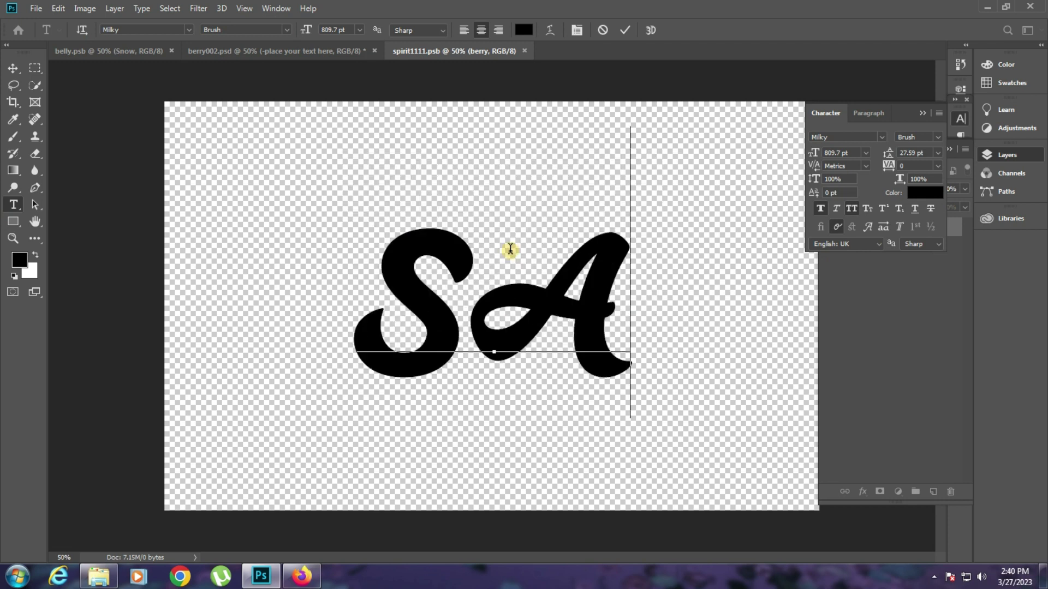
pyautogui.write('MA')
pyautogui.hotkey('ctrl', 'a')
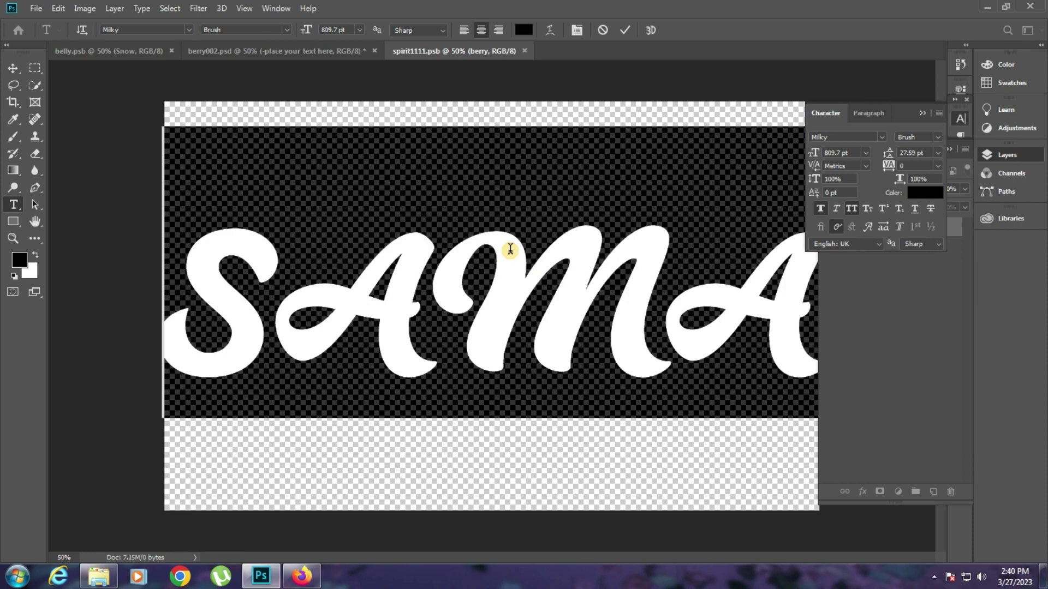
pyautogui.write('MEH')
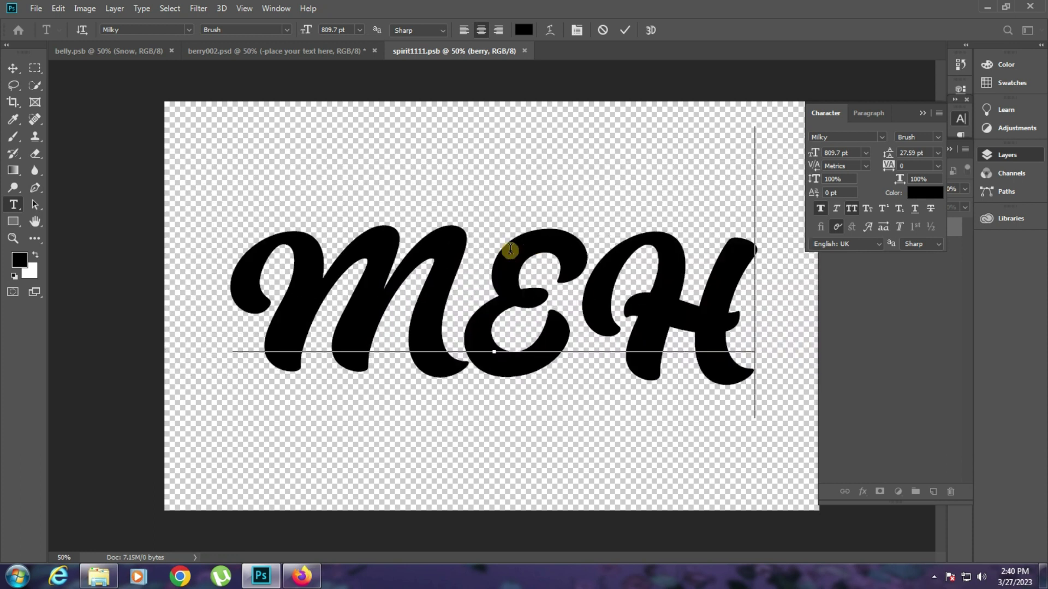
pyautogui.write('AK')
pyautogui.hotkey('ctrl', 'a')
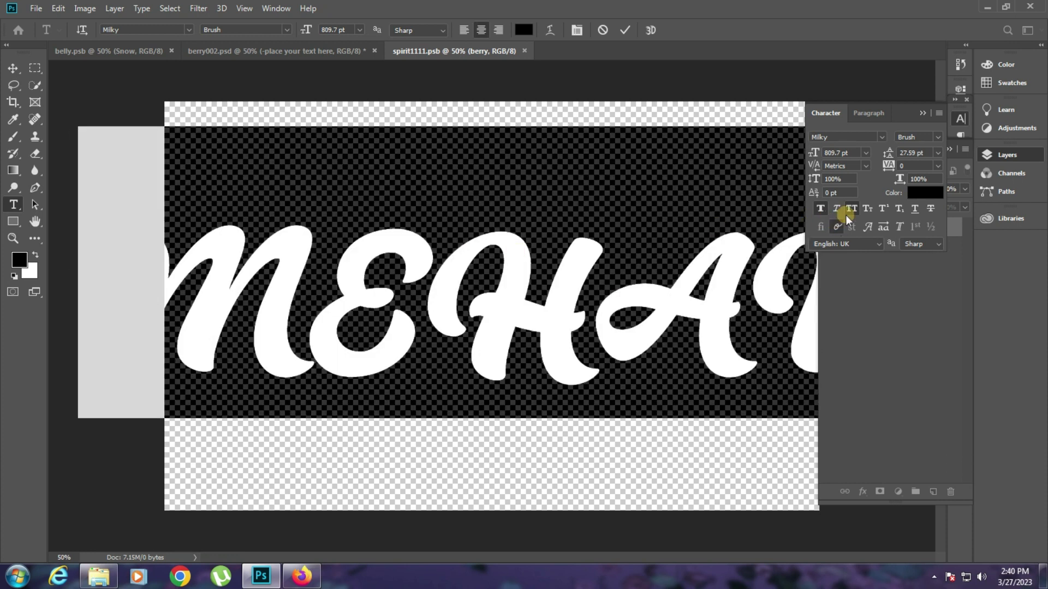
pyautogui.click(849, 212)
pyautogui.click(593, 315)
pyautogui.hotkey('ctrl', 's')
# - Check the blue berry002 mockup fitted on screen, then close it and the smart object unsaved
pyautogui.click(304, 51)
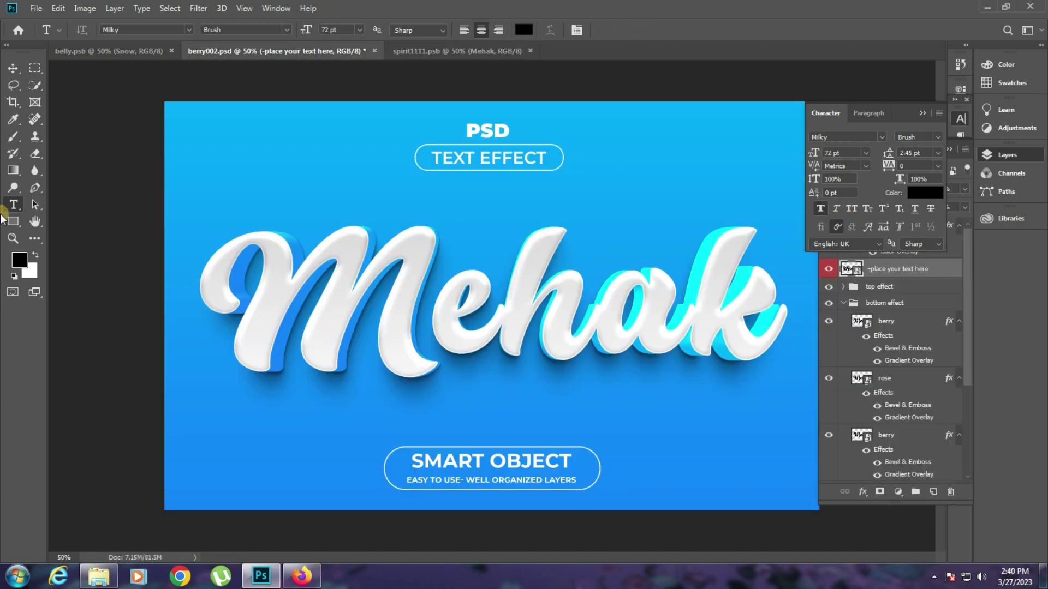
pyautogui.click(12, 239)
pyautogui.click(386, 304)
pyautogui.rightClick(263, 269)
pyautogui.click(292, 275)
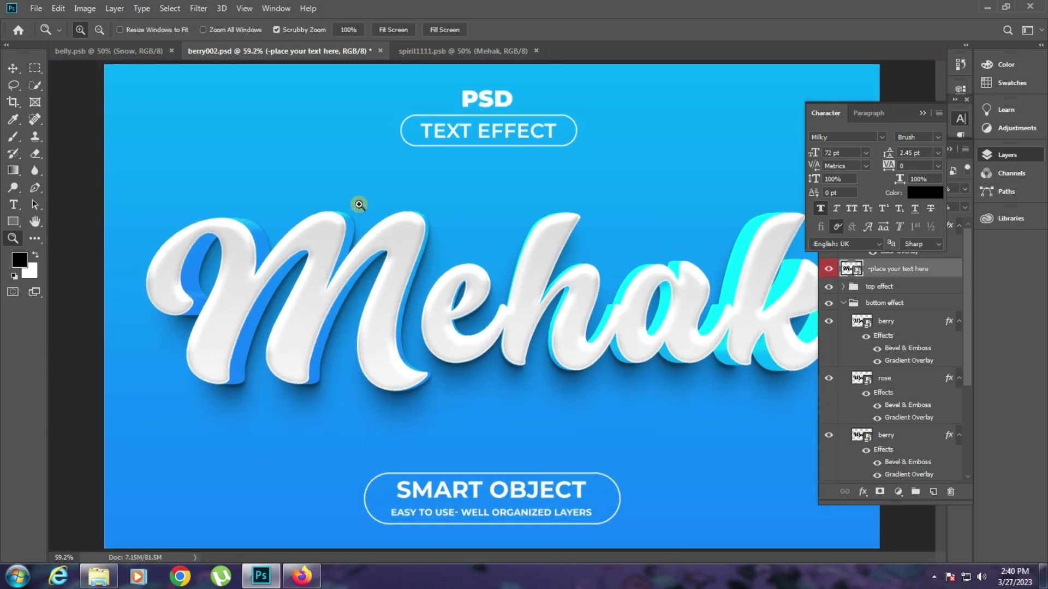
pyautogui.click(380, 51)
pyautogui.click(509, 215)
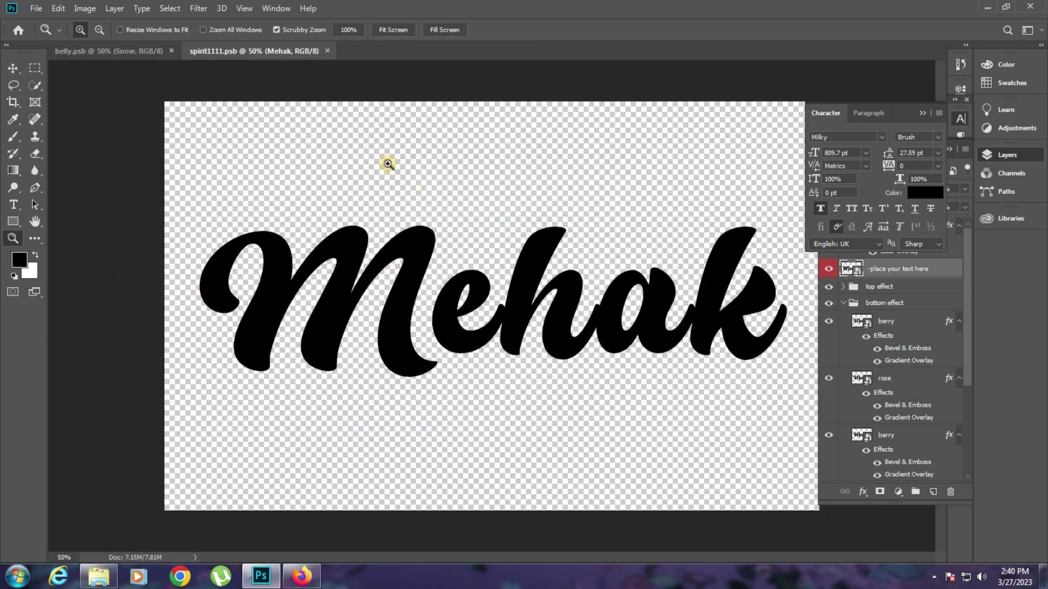
pyautogui.click(327, 51)
# - Open black 3d text.psd, dismiss the update prompt, and open the place-your-text smart object love1111.psb
pyautogui.click(99, 576)
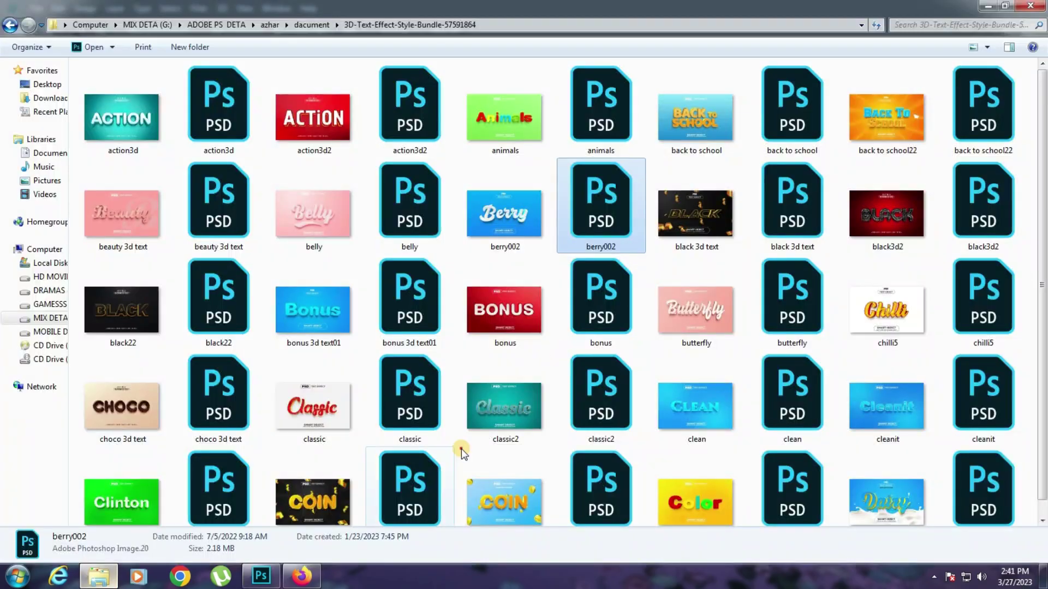
pyautogui.click(812, 219)
pyautogui.doubleClick(812, 220)
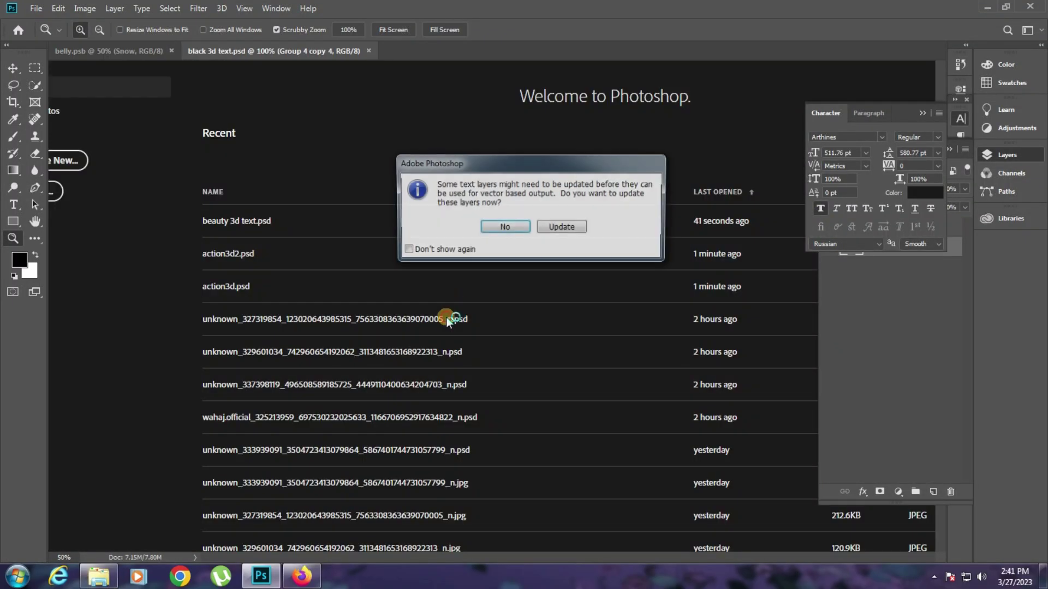
pyautogui.press('Return')
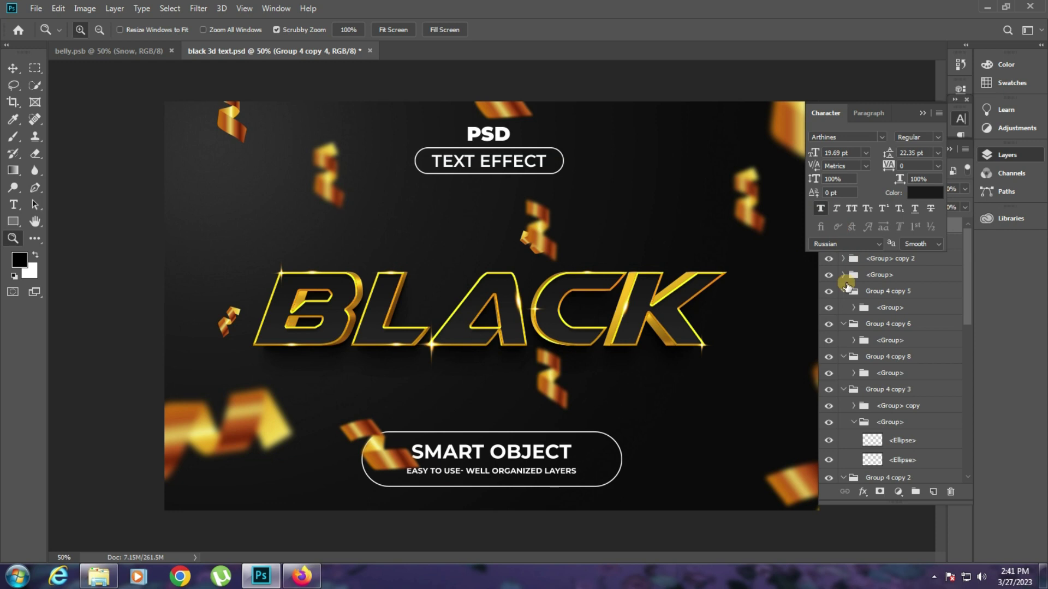
pyautogui.click(961, 117)
pyautogui.scroll(-3, 843, 290)
pyautogui.scroll(-3, 857, 371)
pyautogui.scroll(-3, 862, 402)
pyautogui.scroll(-3, 873, 407)
pyautogui.scroll(-3, 880, 408)
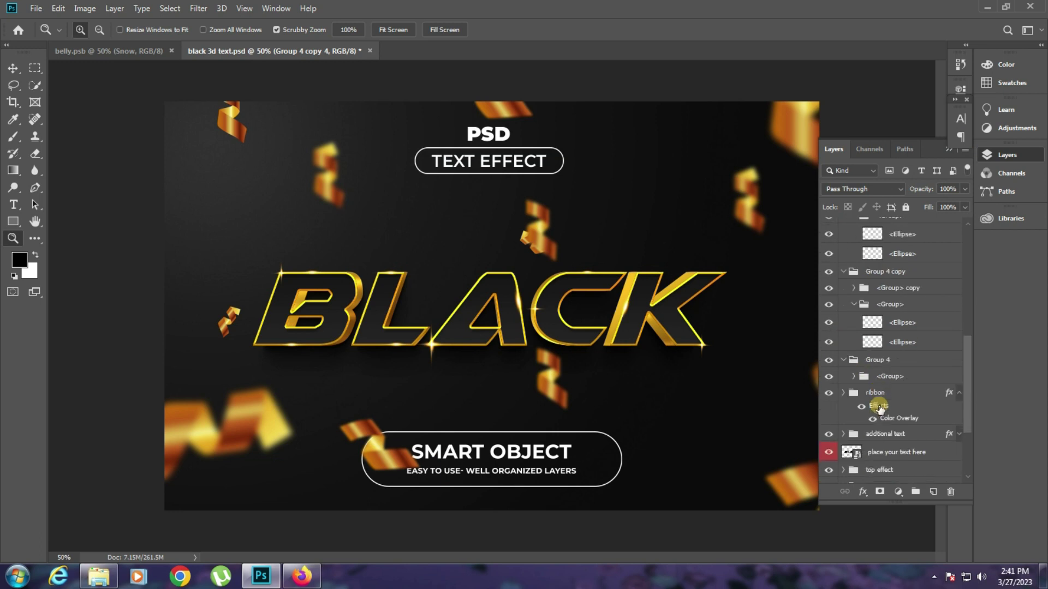
pyautogui.doubleClick(852, 453)
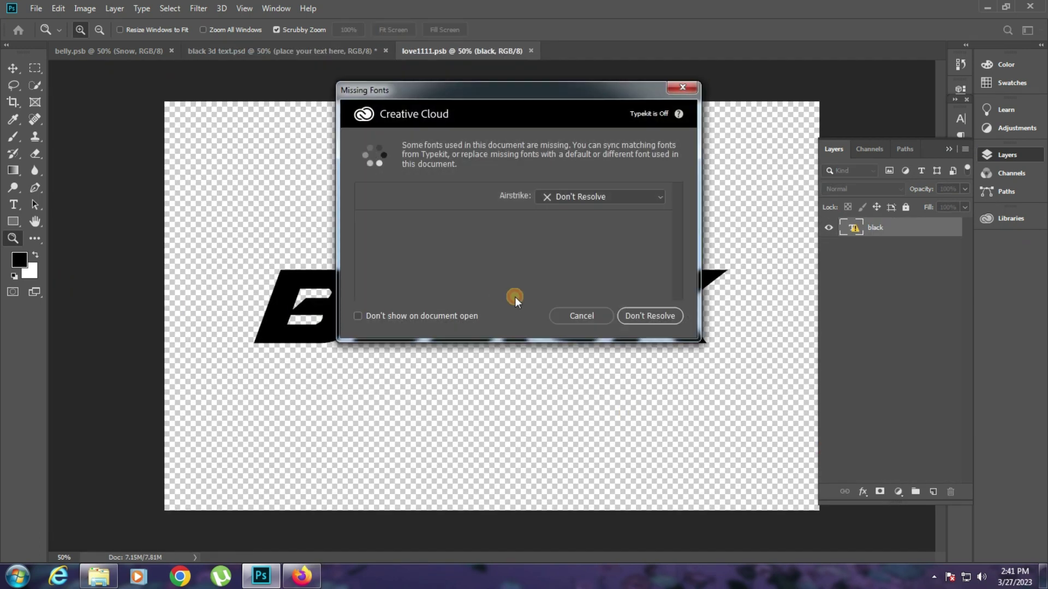
# - Replace the BLACK text with SANAM, accepting the missing Airstrike font substitution
pyautogui.click(582, 377)
pyautogui.click(14, 204)
pyautogui.click(510, 276)
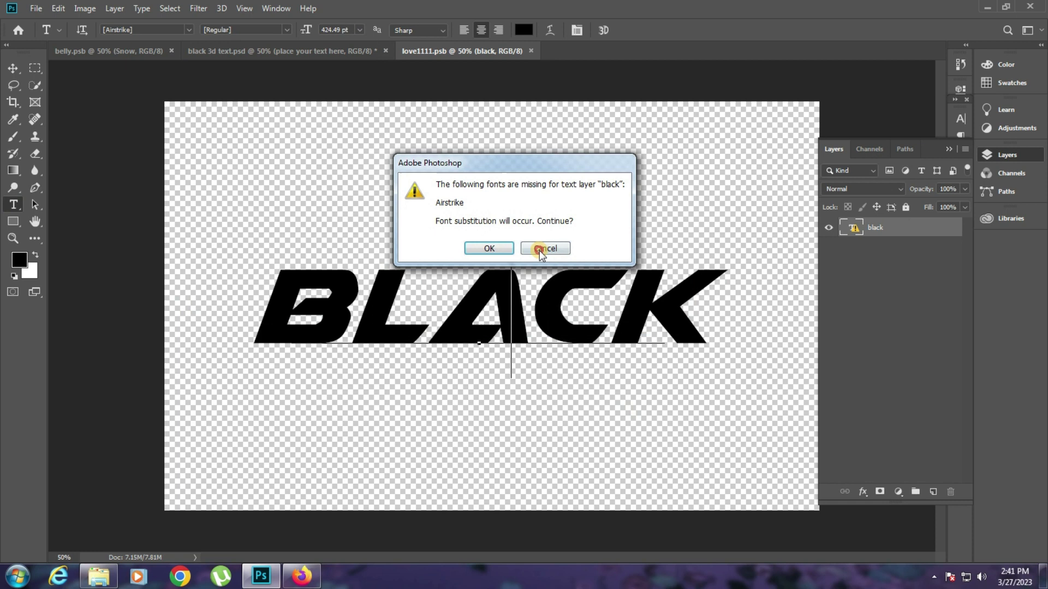
pyautogui.click(505, 247)
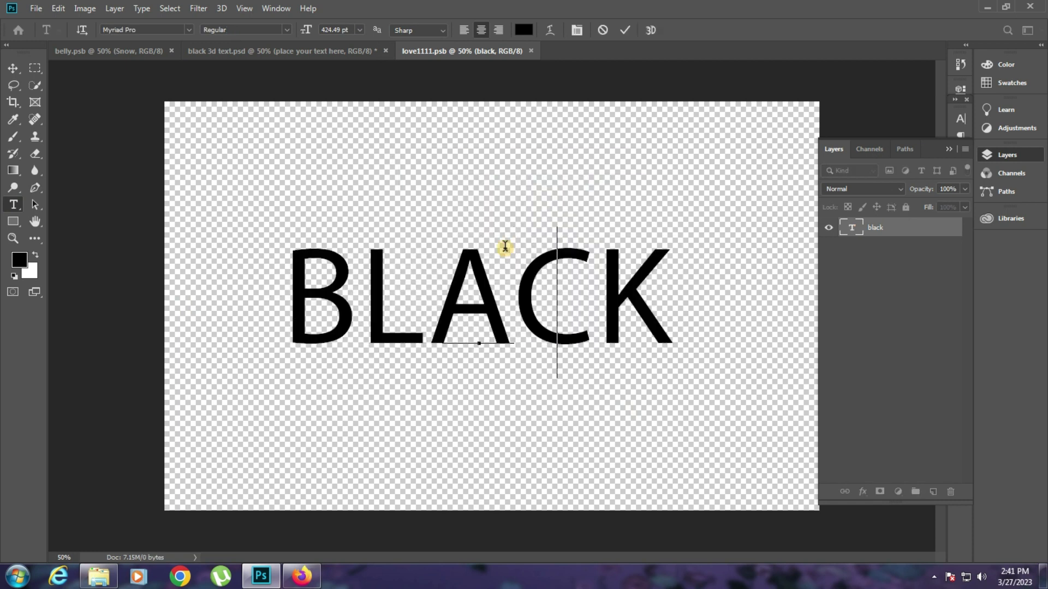
pyautogui.write('SANAM')
pyautogui.hotkey('ctrl', 'a')
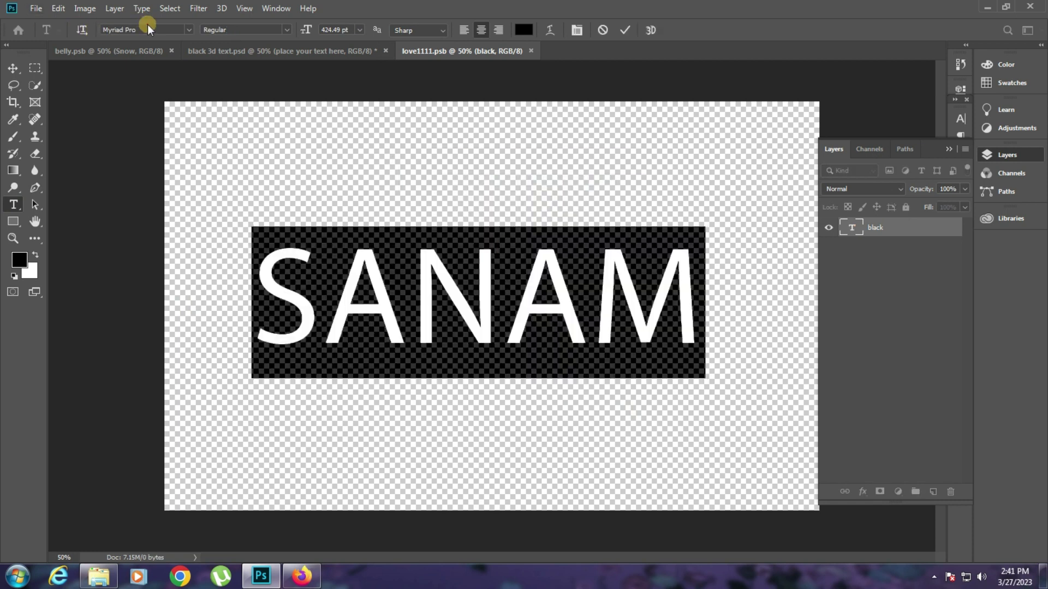
# - Apply the Need Love Decorative font to SANAM, shift it slightly, and fit the template on screen
pyautogui.scroll(-2, 147, 28)
pyautogui.scroll(-1, 147, 30)
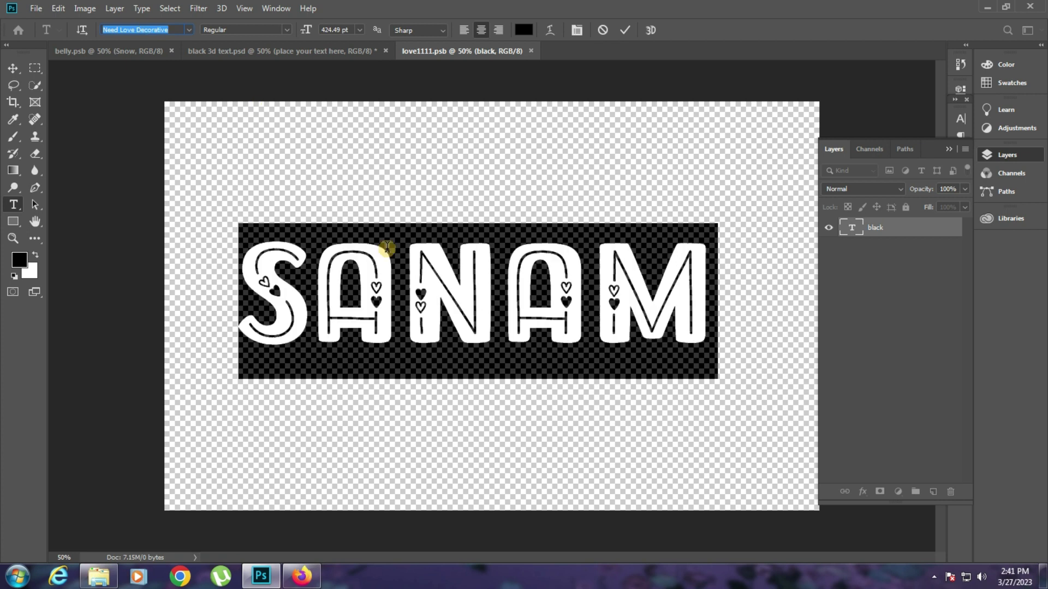
pyautogui.click(479, 292)
pyautogui.moveTo(482, 294); pyautogui.dragTo(503, 300)
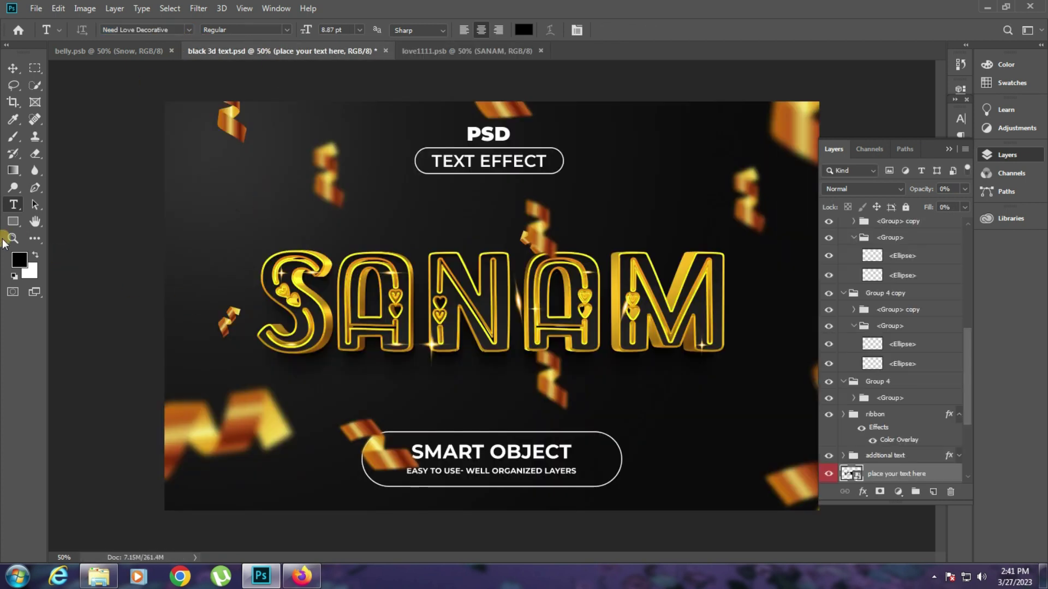
pyautogui.click(14, 238)
pyautogui.click(556, 314)
pyautogui.rightClick(379, 212)
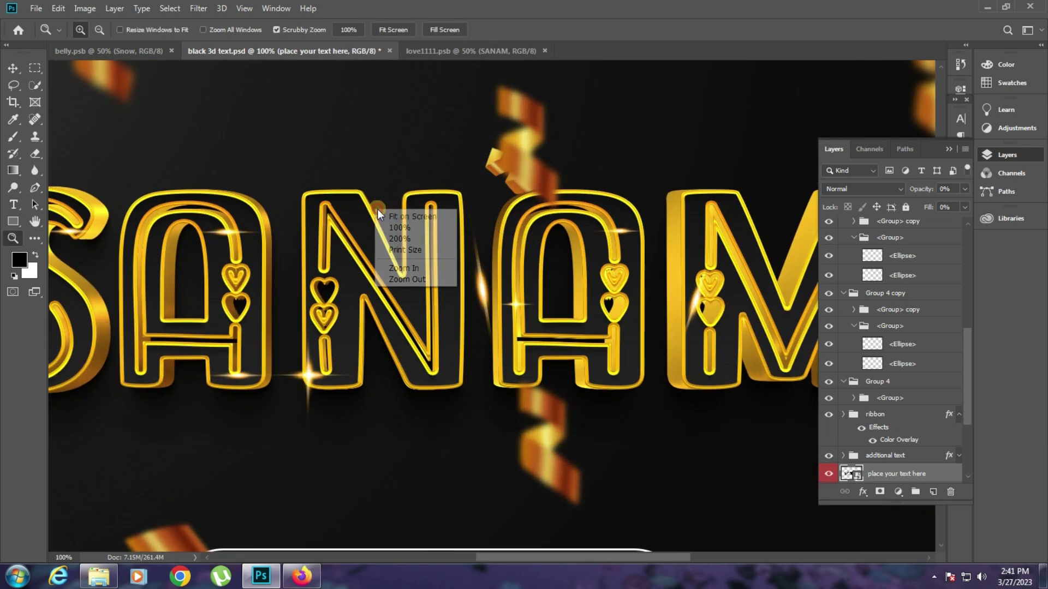
pyautogui.click(392, 216)
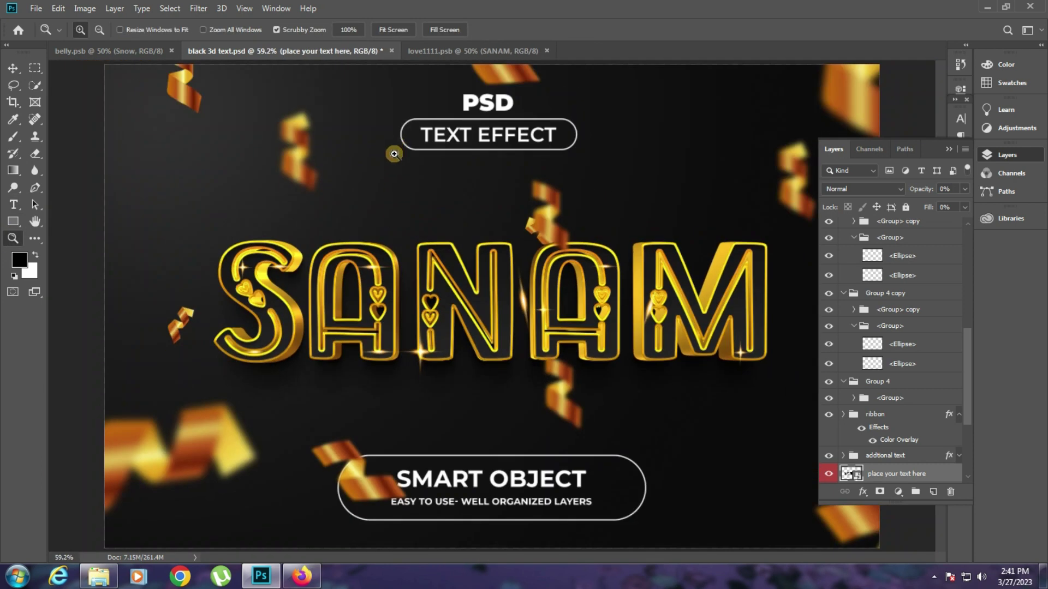
# - Close black 3d text.psd without saving and open butterfly.psd with its text layers updated
pyautogui.click(392, 51)
pyautogui.click(510, 219)
pyautogui.click(135, 576)
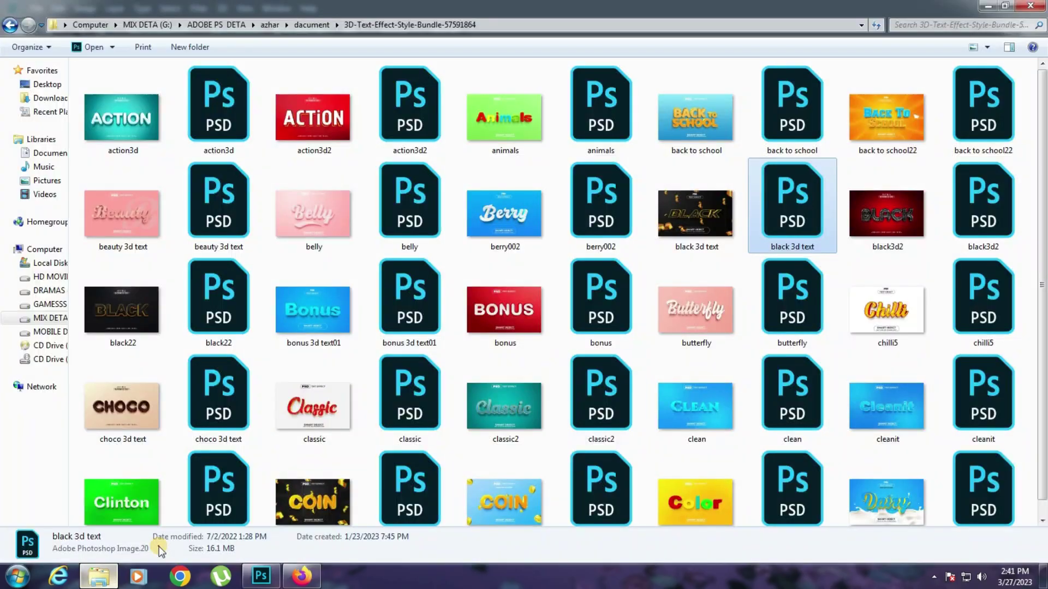
pyautogui.click(517, 324)
pyautogui.click(920, 300)
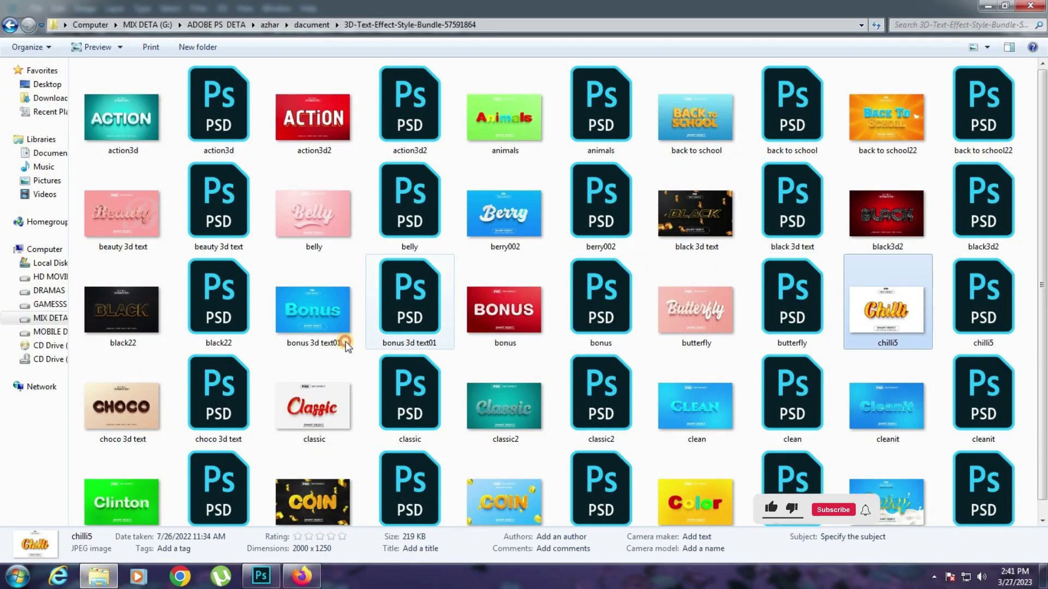
pyautogui.click(314, 309)
pyautogui.click(654, 309)
pyautogui.doubleClick(783, 309)
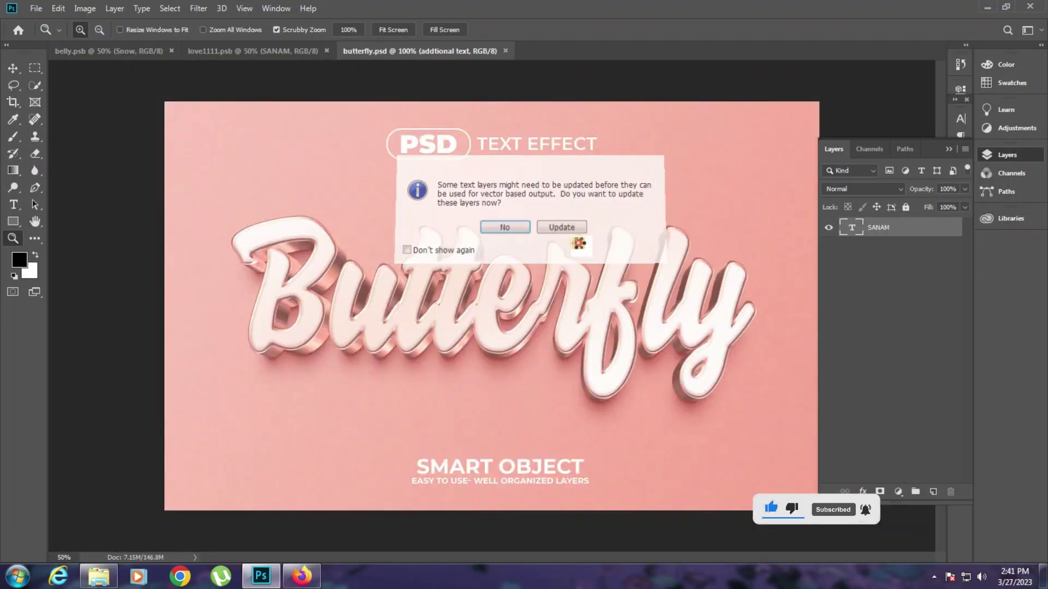
pyautogui.click(562, 228)
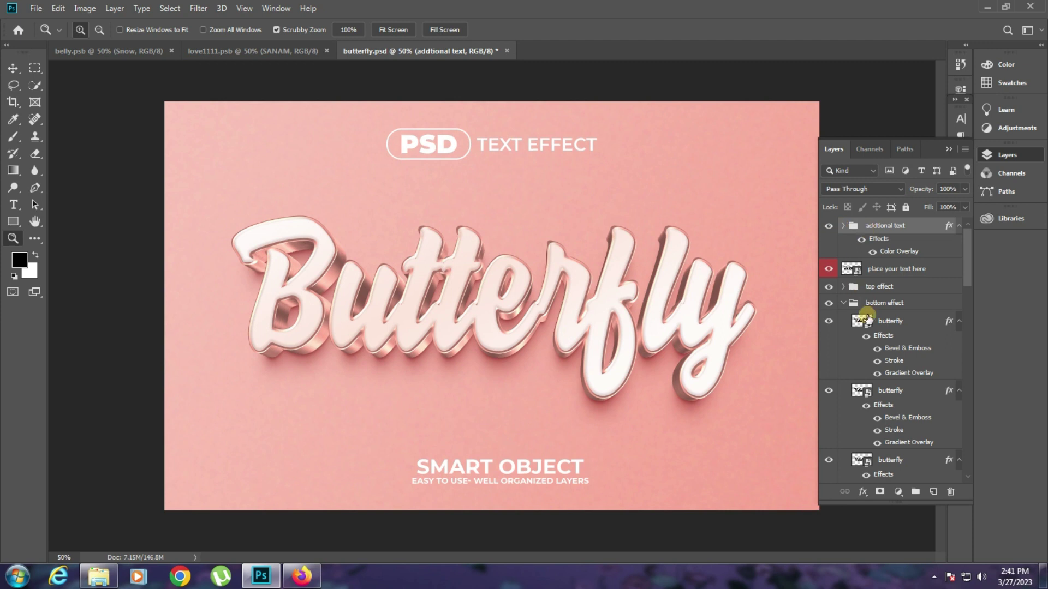
# - Open the Butterfly smart object, copy its missing font's name, and focus the browser's search box
pyautogui.doubleClick(864, 325)
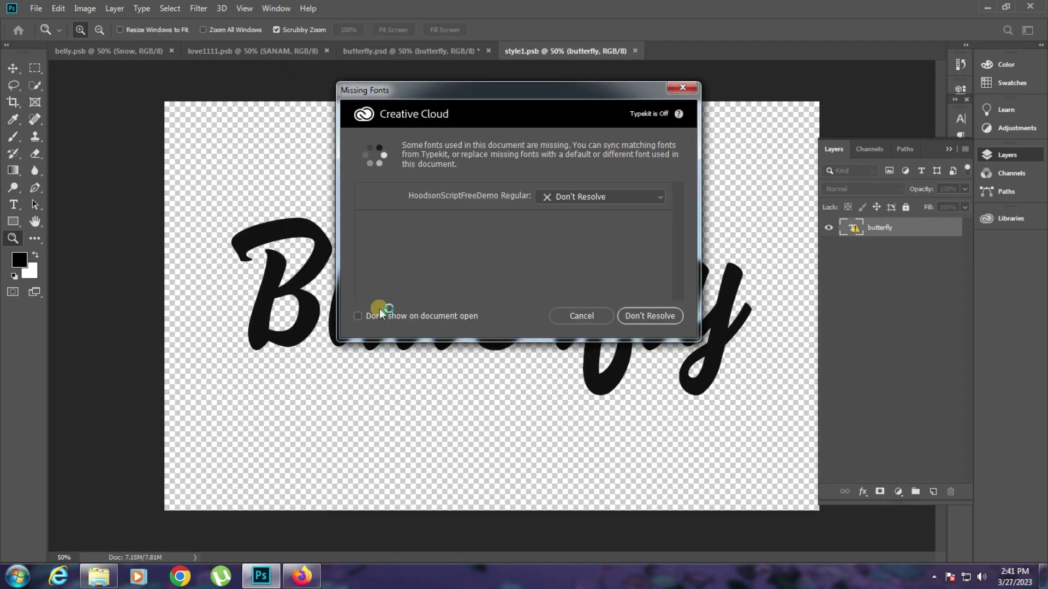
pyautogui.press('Escape')
pyautogui.click(13, 204)
pyautogui.click(122, 30)
pyautogui.rightClick(123, 30)
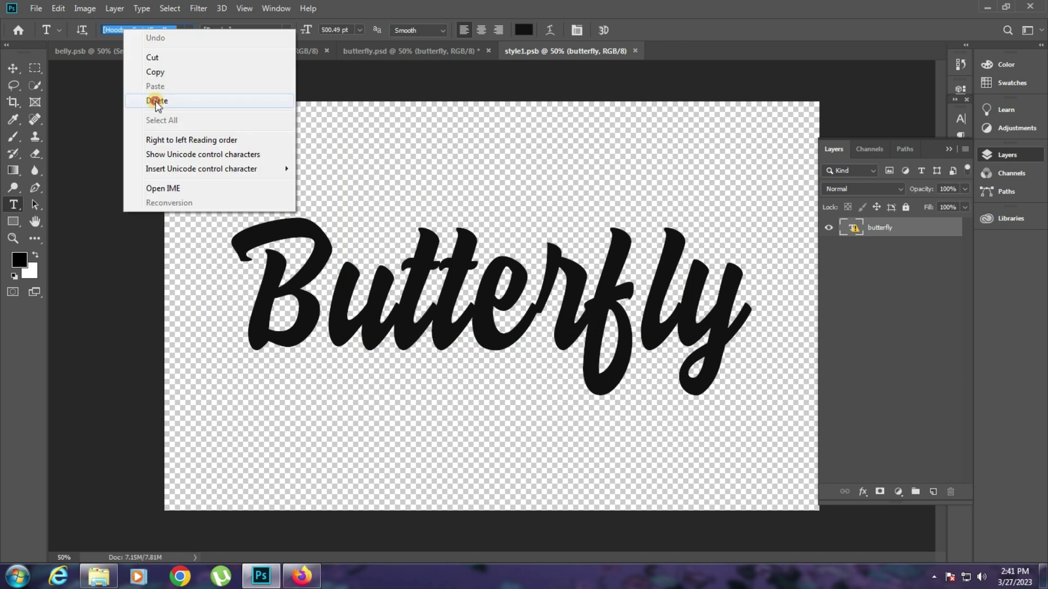
pyautogui.click(164, 74)
pyautogui.click(302, 576)
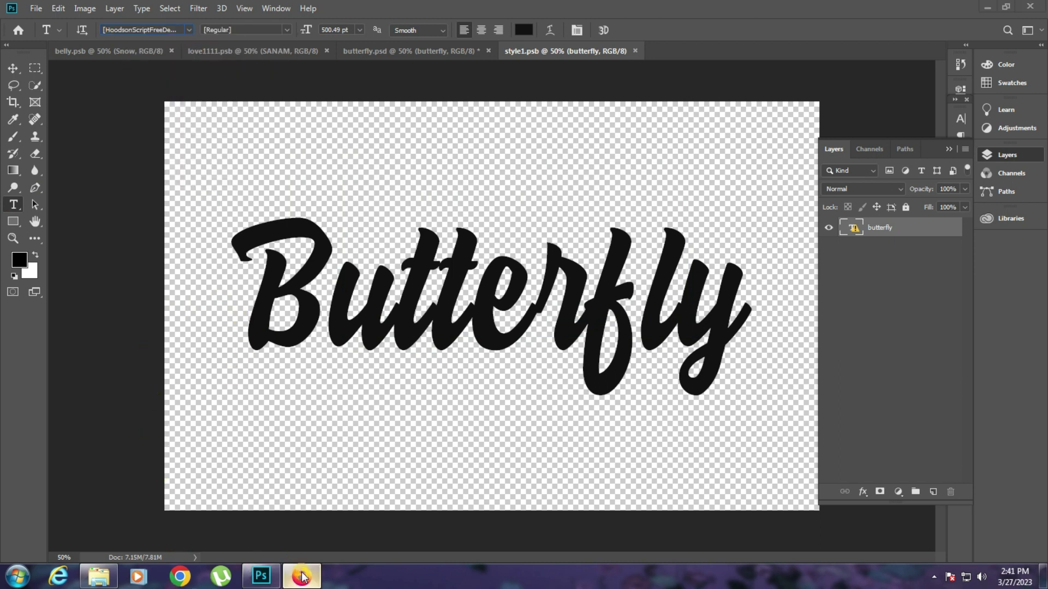
pyautogui.click(385, 265)
# - Paste the HoodsonScriptFreeDemo font name into Google and run the search
pyautogui.hotkey('ctrl', 'v')
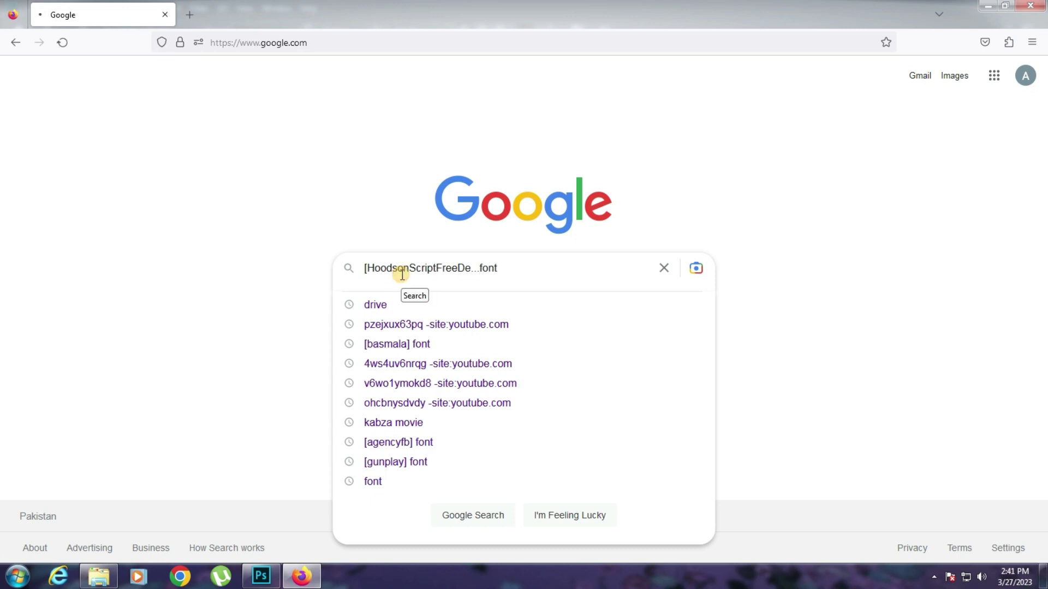
pyautogui.press('Return')
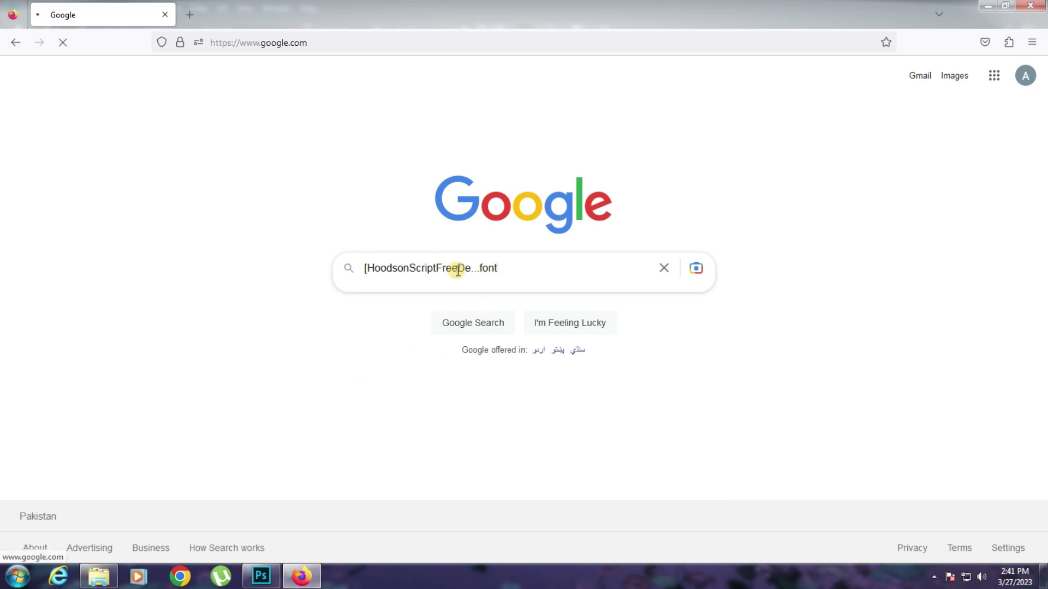
# - Open the dafont.com Hoodson Script page and download hoodson_script.zip
pyautogui.click(238, 261)
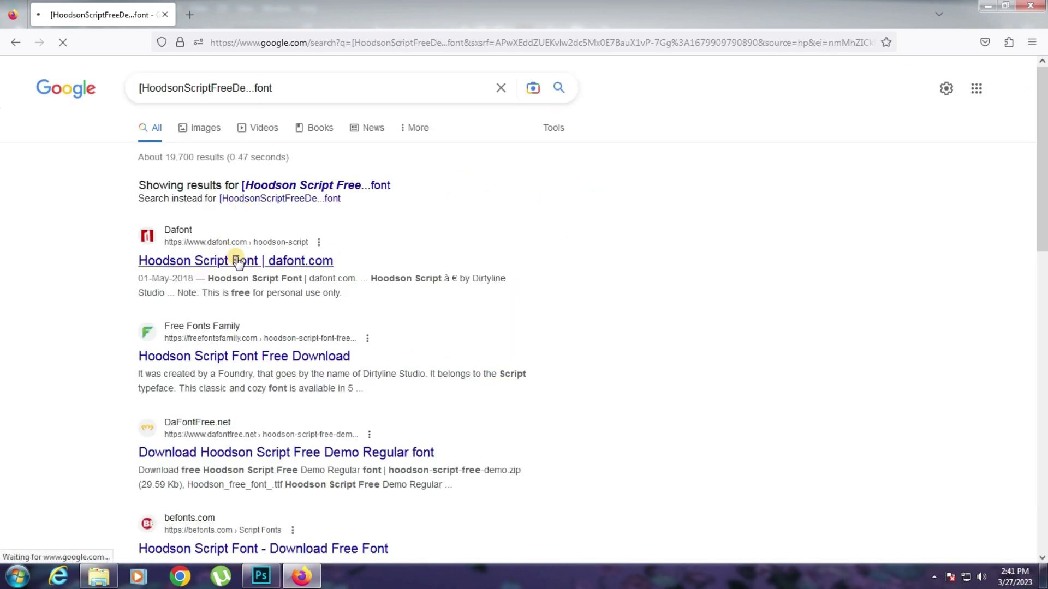
pyautogui.click(238, 262)
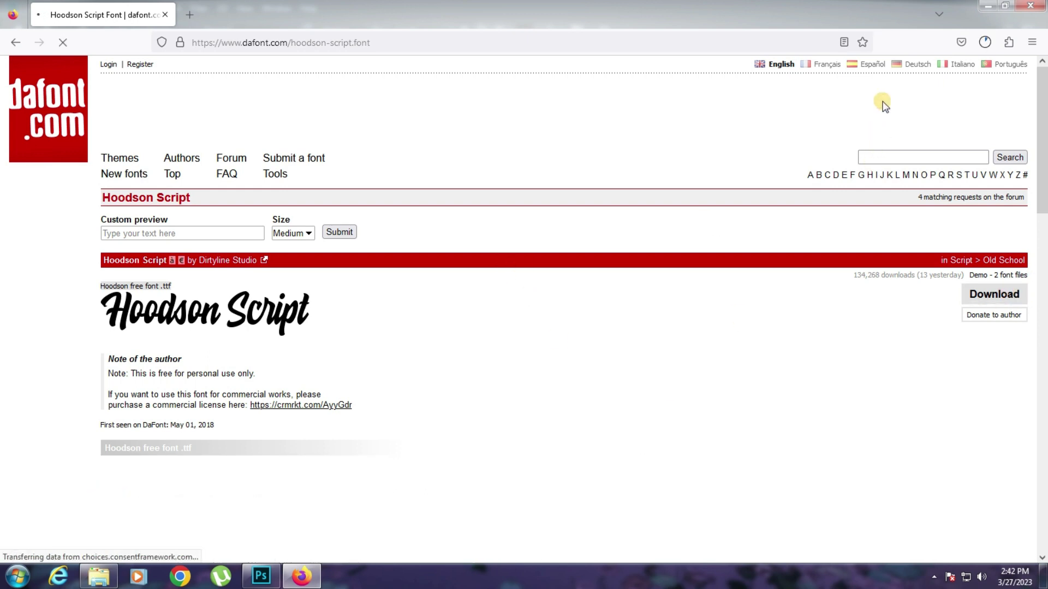
pyautogui.click(984, 42)
pyautogui.click(920, 98)
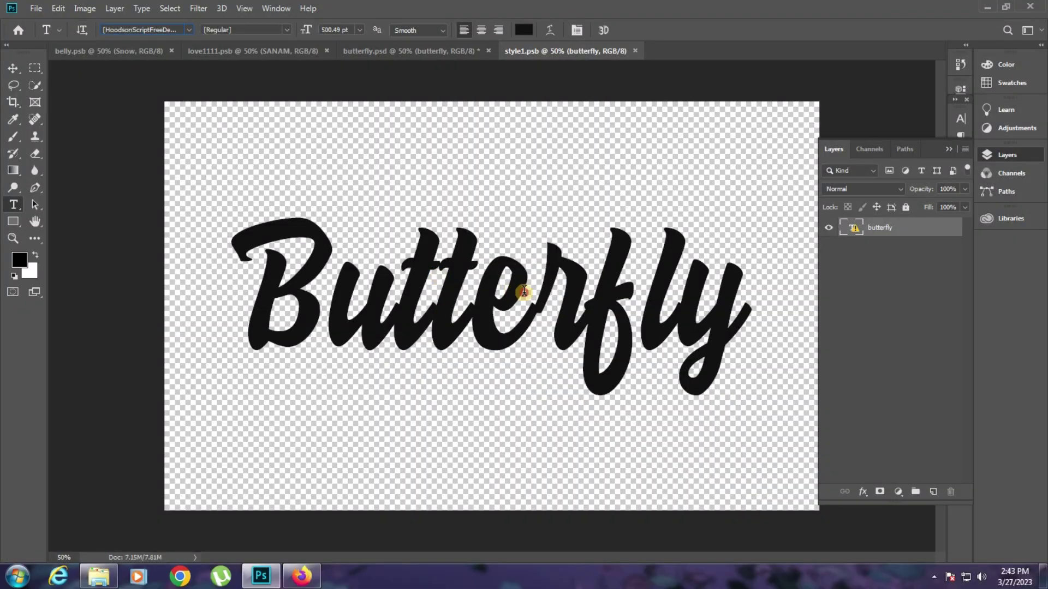
# - Replace Butterfly with IQRA in the From Your Heart Decorative font and reposition it
pyautogui.click(523, 292)
pyautogui.click(490, 251)
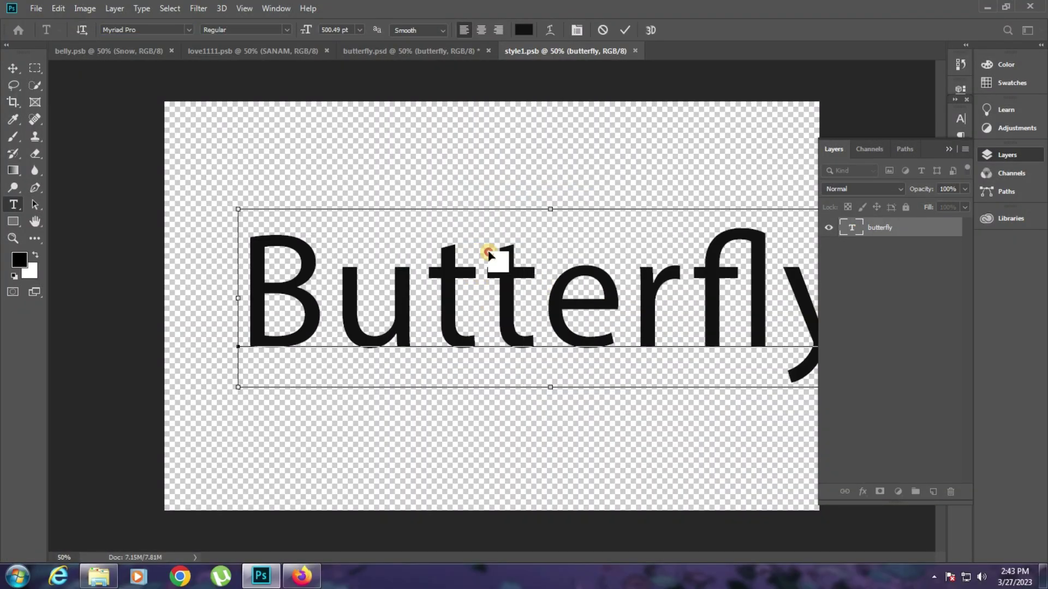
pyautogui.doubleClick(488, 251)
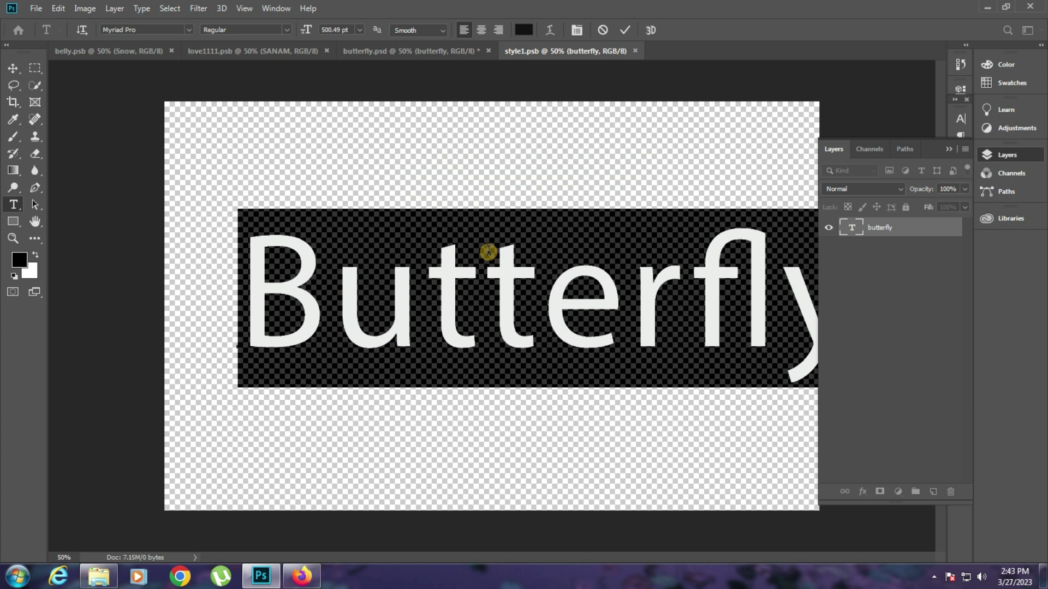
pyautogui.write('IQ')
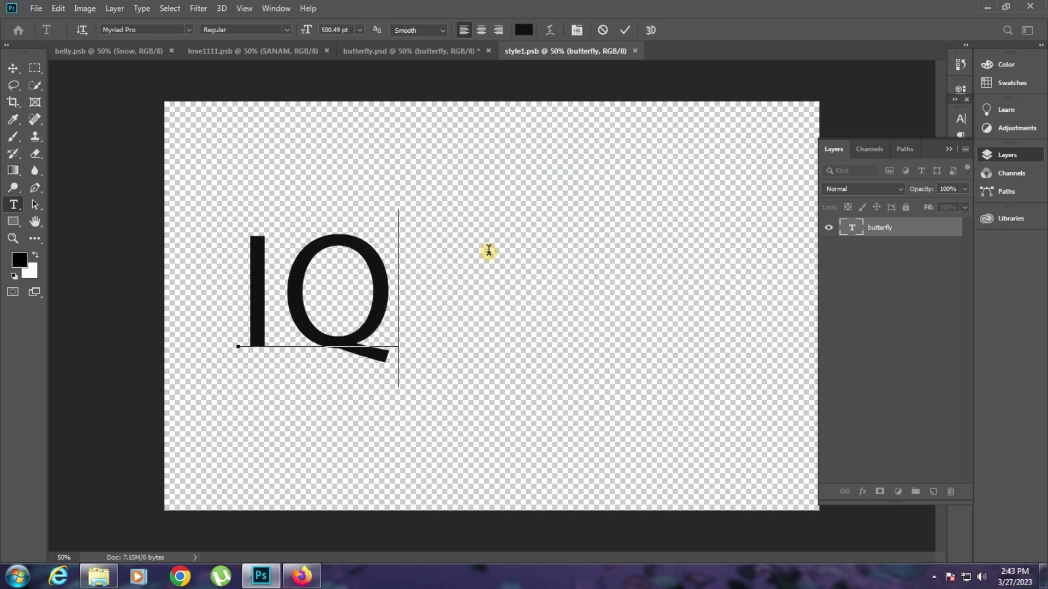
pyautogui.write('RA')
pyautogui.moveTo(487, 304); pyautogui.dragTo(557, 306)
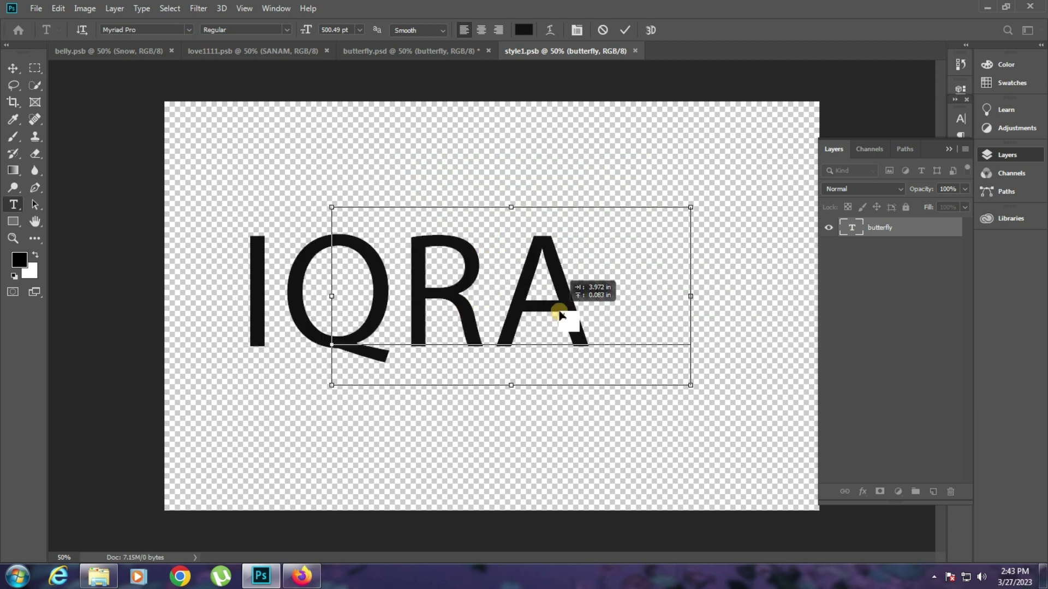
pyautogui.hotkey('ctrl', 'a')
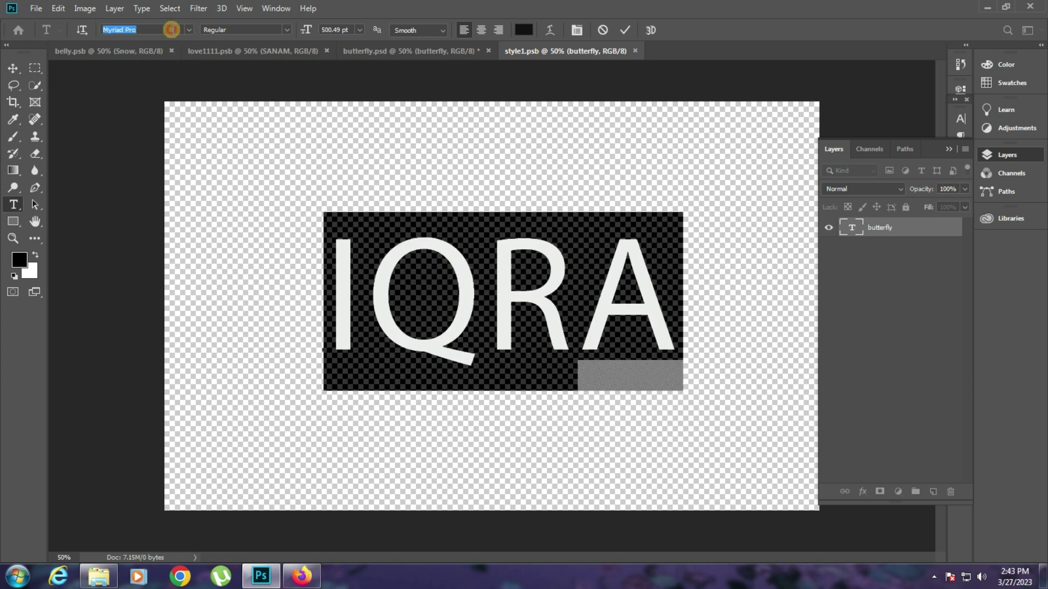
pyautogui.write('h')
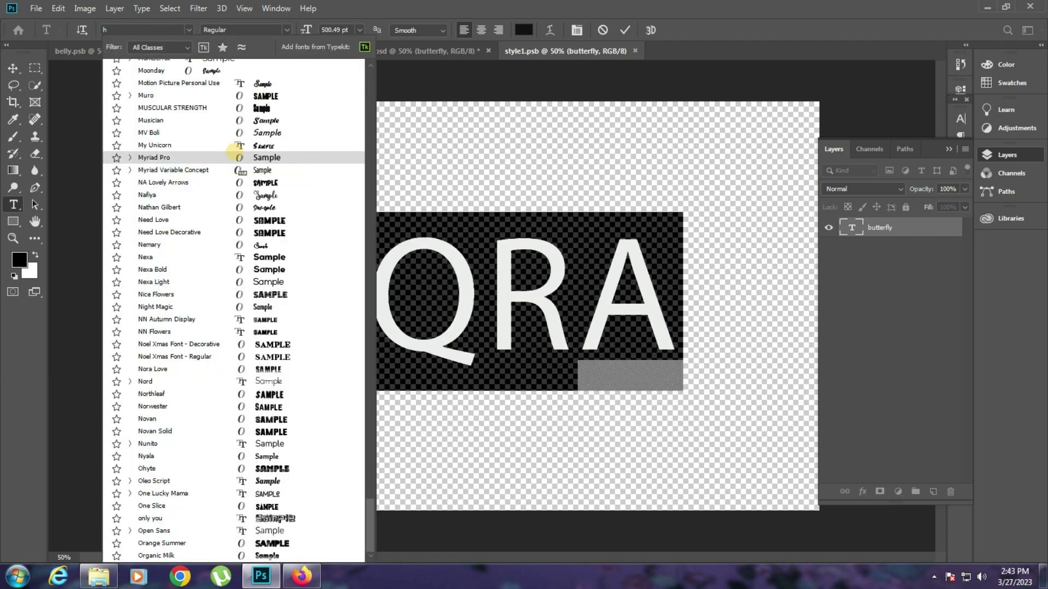
pyautogui.write('eart')
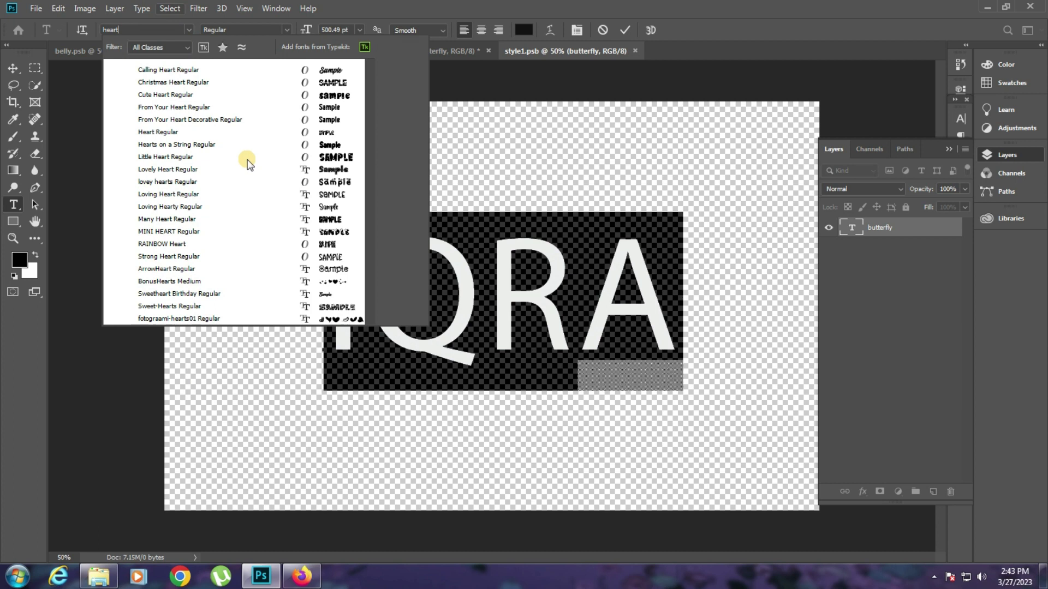
pyautogui.click(272, 125)
pyautogui.click(460, 285)
pyautogui.moveTo(460, 285)
pyautogui.mouseDown()
pyautogui.moveTo(512, 303)
pyautogui.moveTo(500, 296)
pyautogui.mouseUp()
# - Commit IQRA, fit the butterfly mockup on screen, then close it unsaved along with love1111.psb
pyautogui.click(384, 52)
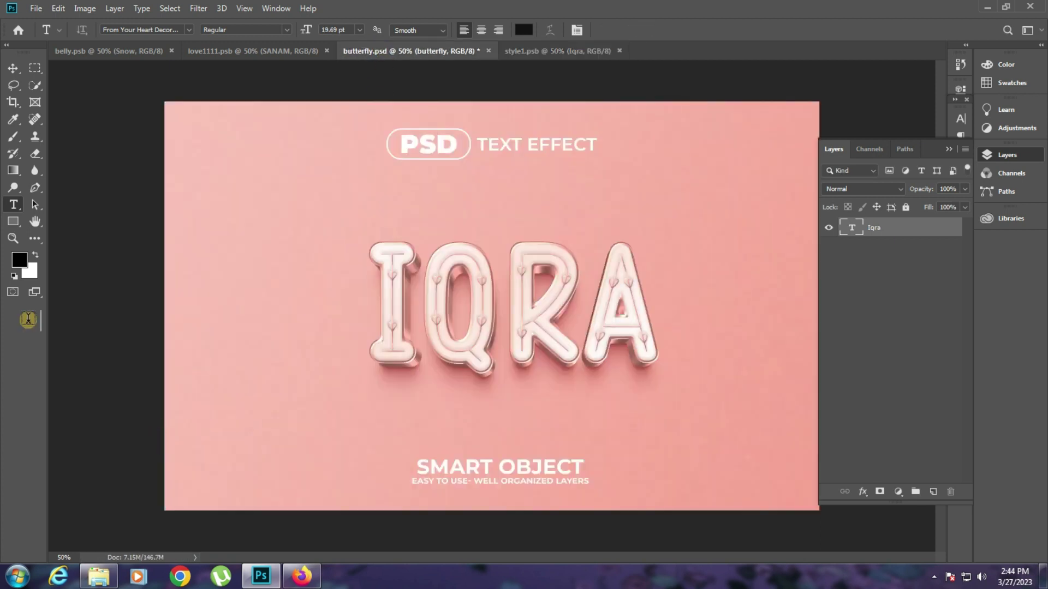
pyautogui.click(13, 239)
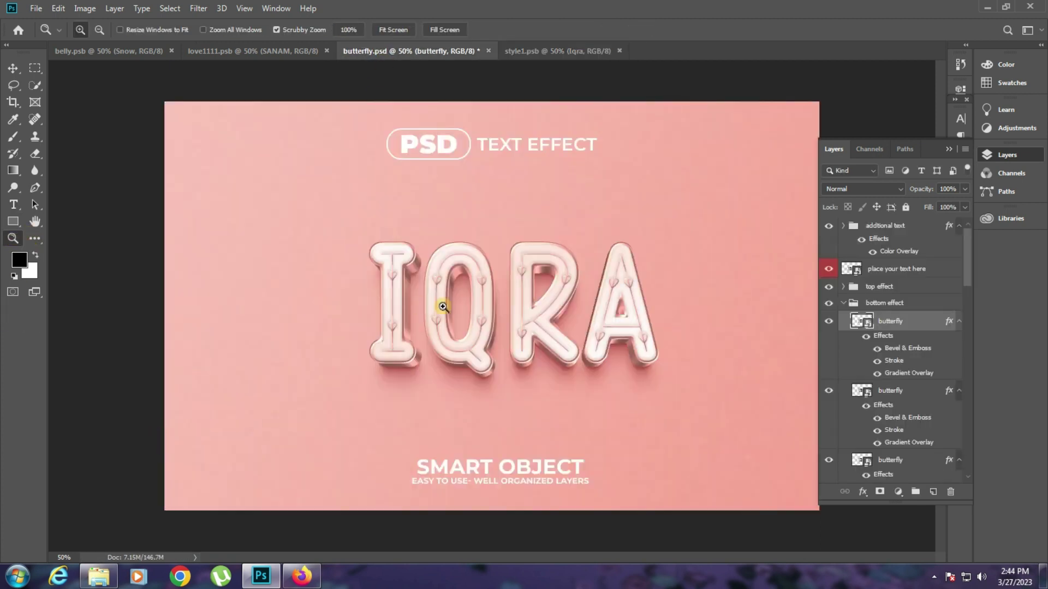
pyautogui.click(439, 299)
pyautogui.click(577, 297)
pyautogui.rightClick(410, 250)
pyautogui.click(423, 255)
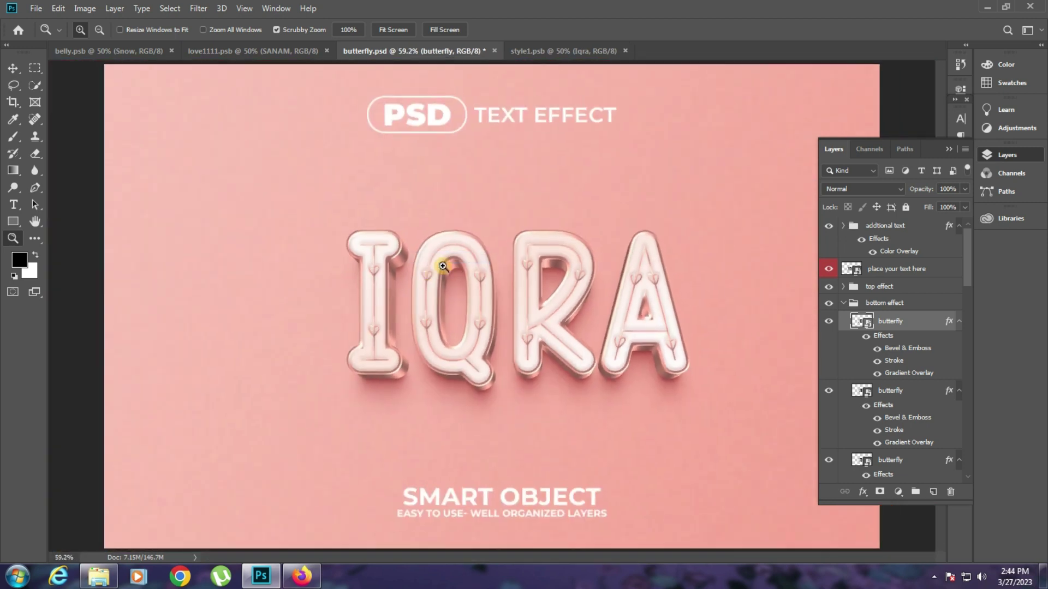
pyautogui.click(495, 51)
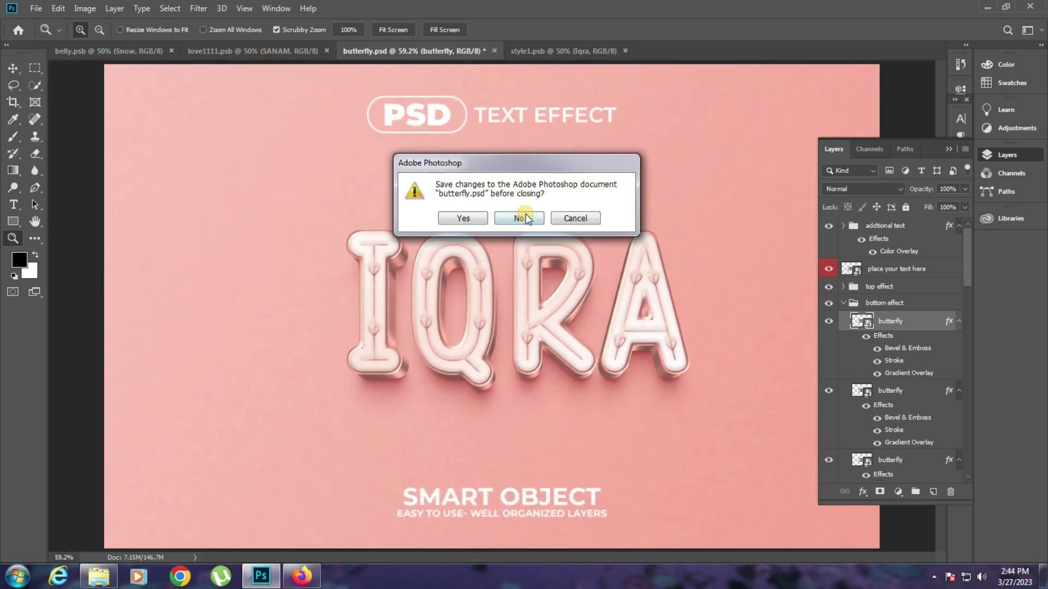
pyautogui.click(522, 216)
pyautogui.click(329, 51)
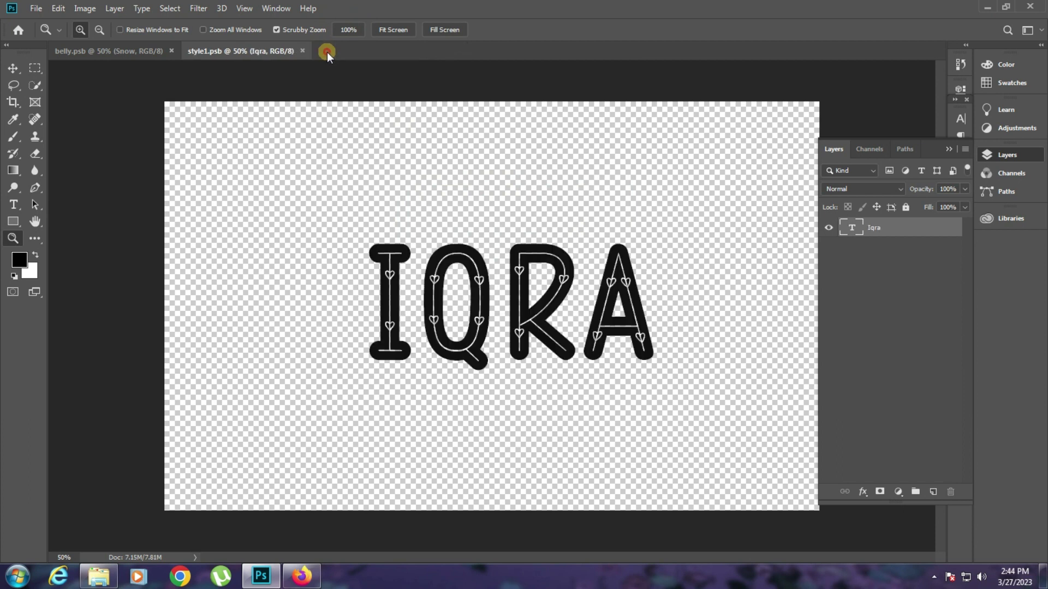
# - Close style1.psb and belly.psb, then open chilli5.psd with updated text and its text smart object
pyautogui.click(299, 51)
pyautogui.click(171, 51)
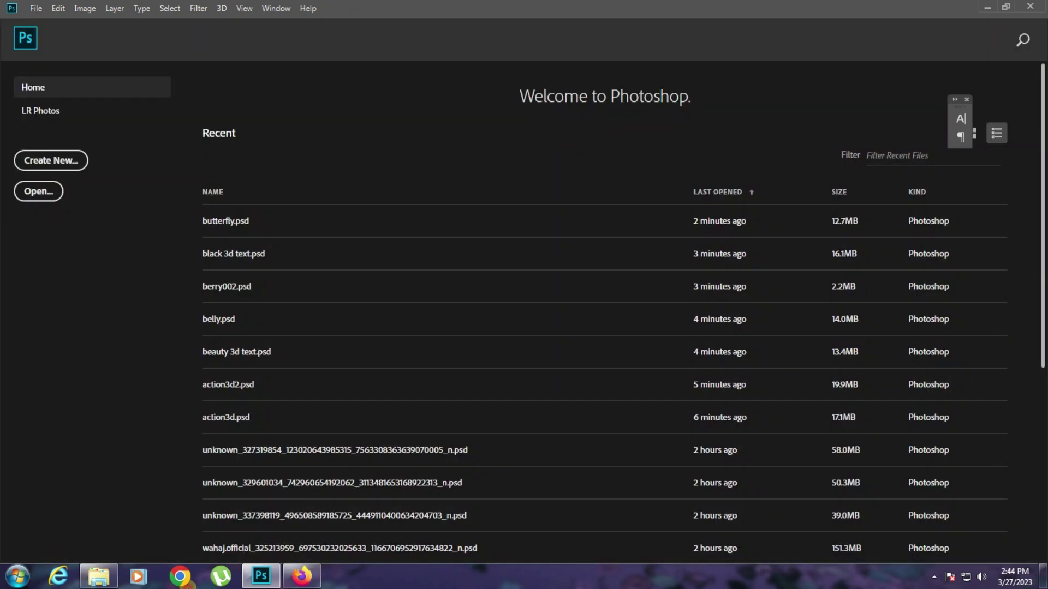
pyautogui.click(98, 576)
pyautogui.click(900, 305)
pyautogui.doubleClick(987, 301)
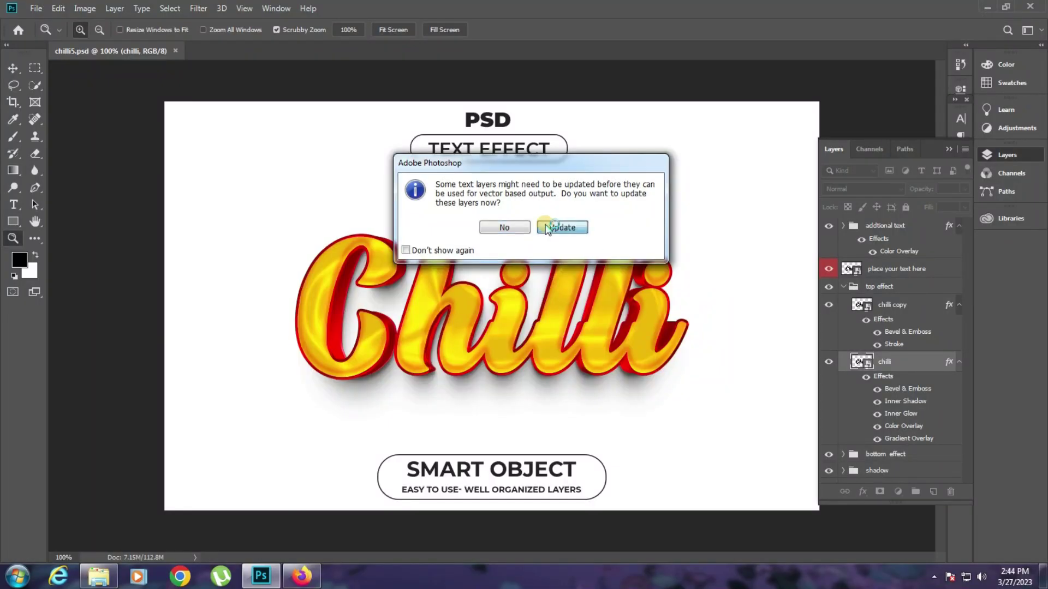
pyautogui.click(562, 227)
pyautogui.doubleClick(859, 271)
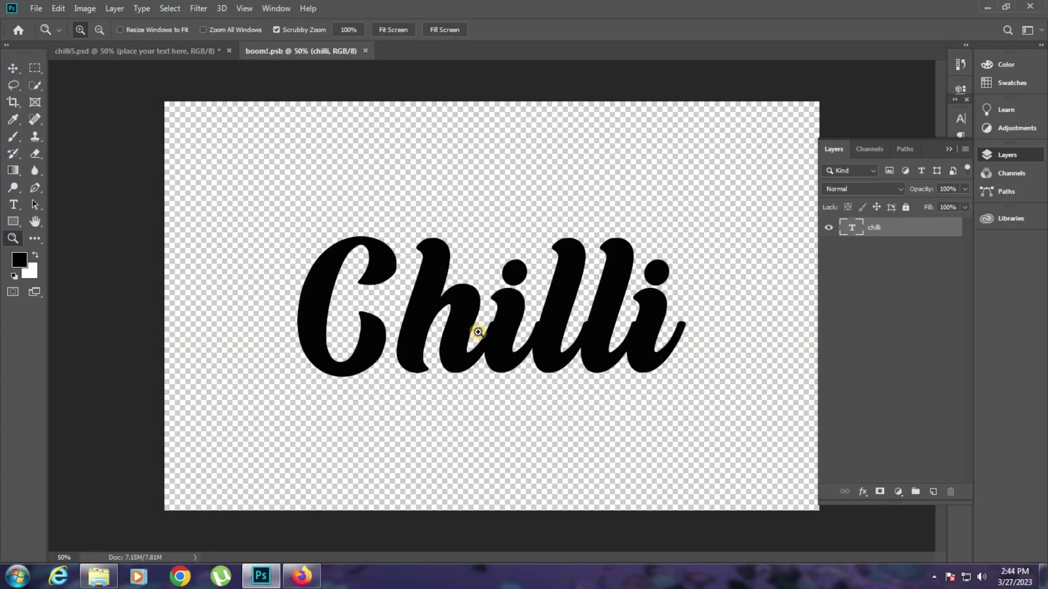
# - Retype Chilli as MAHI, turn off All Caps so it reads Mahi, and save the smart object
pyautogui.click(13, 191)
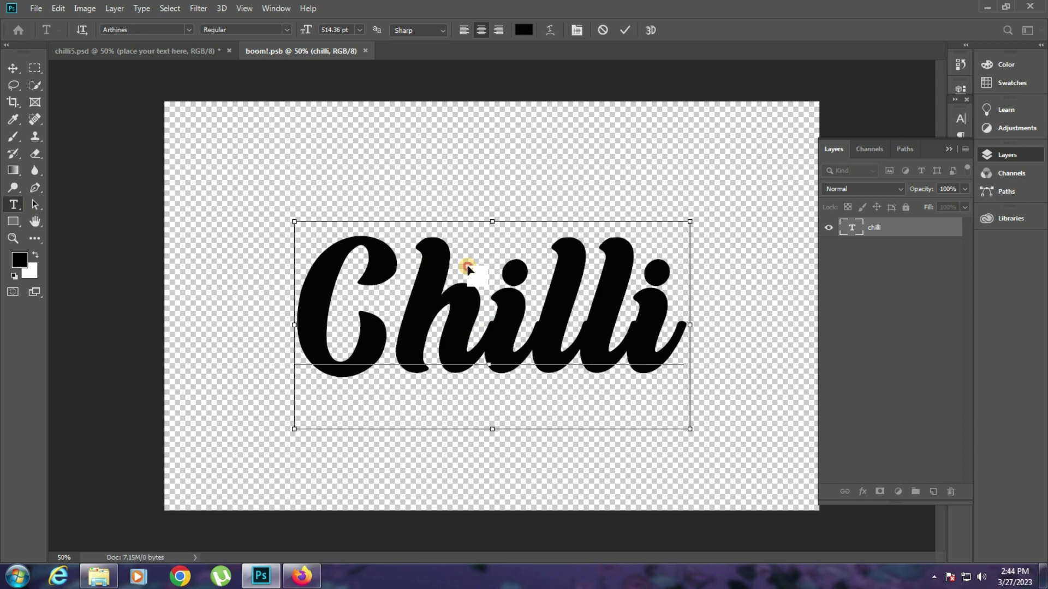
pyautogui.doubleClick(468, 265)
pyautogui.write('M')
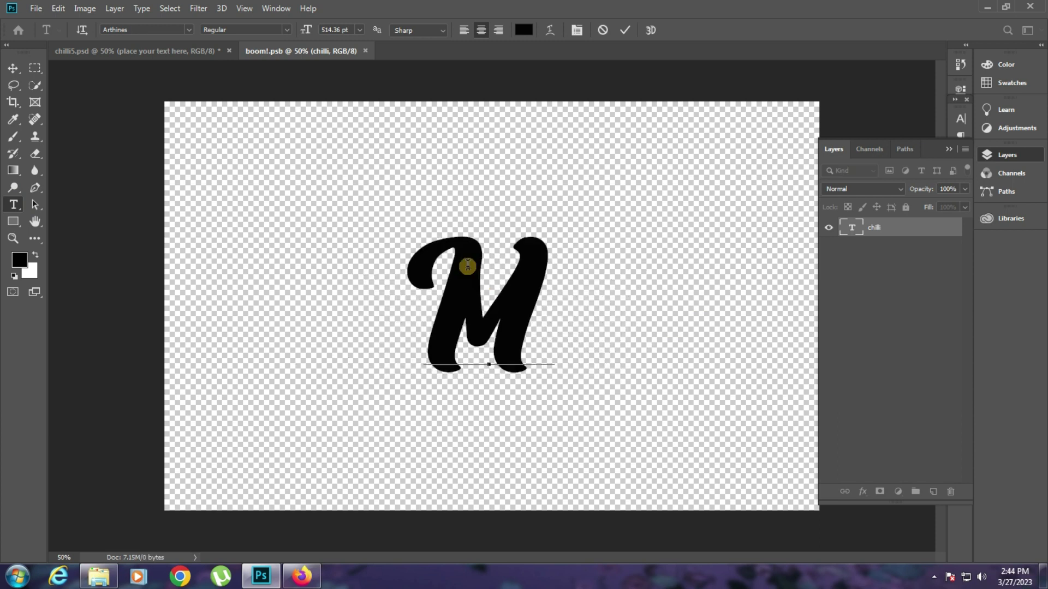
pyautogui.write('AHI')
pyautogui.hotkey('ctrl', 'a')
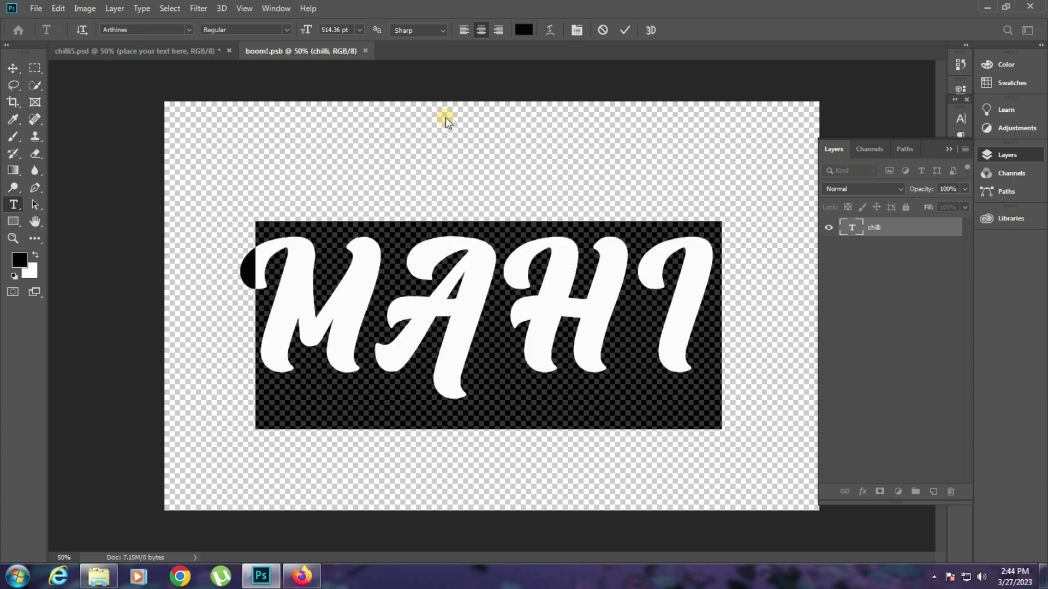
pyautogui.click(584, 30)
pyautogui.click(851, 207)
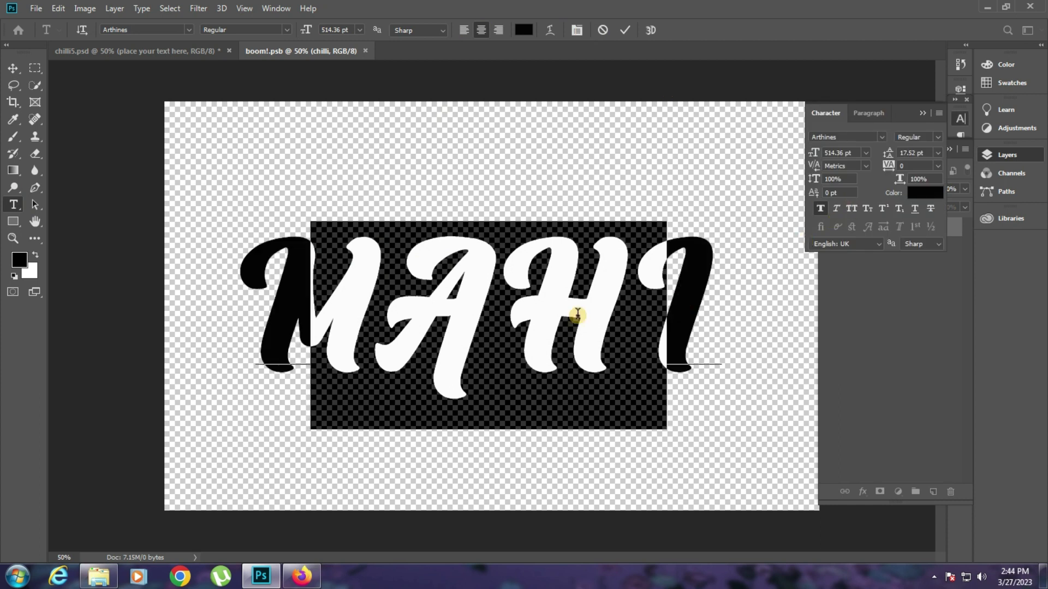
pyautogui.click(530, 304)
pyautogui.hotkey('ctrl', 's')
pyautogui.click(205, 51)
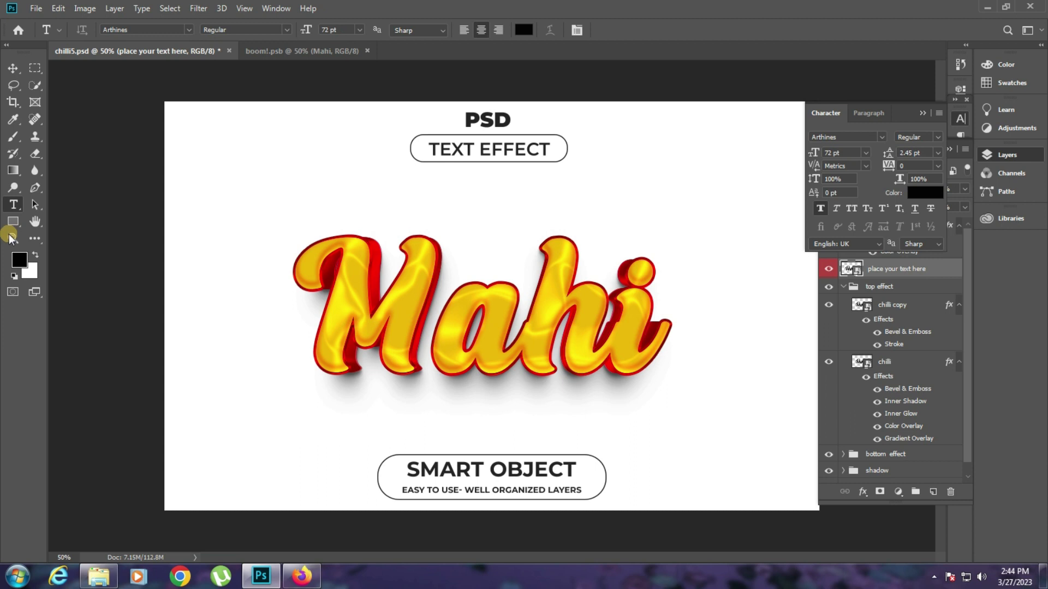
# - Fit the golden Mahi mockup on screen, then close chilli5.psd
pyautogui.click(11, 238)
pyautogui.click(350, 260)
pyautogui.rightClick(351, 261)
pyautogui.click(369, 259)
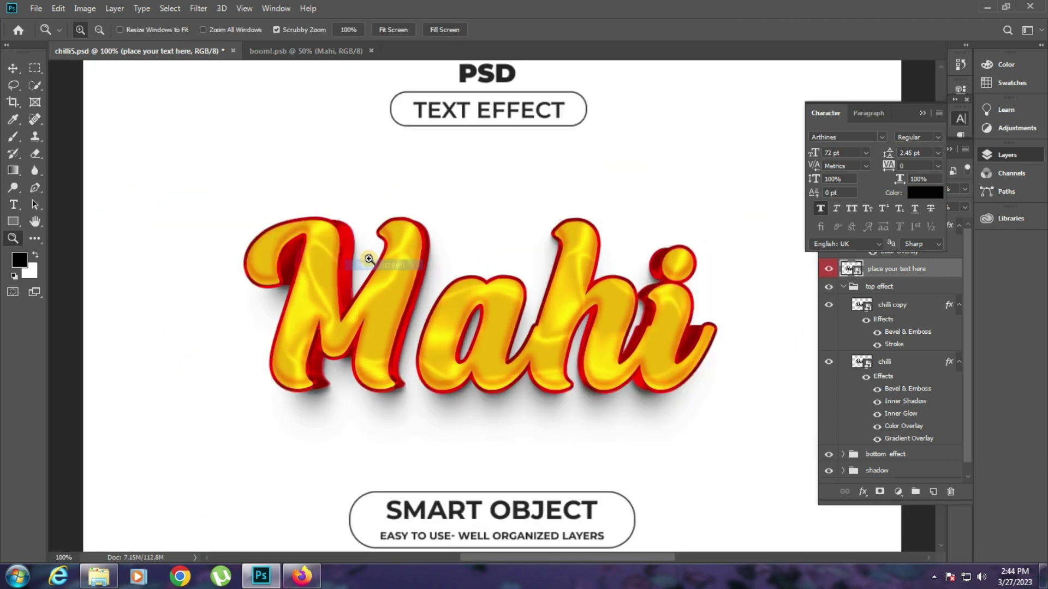
pyautogui.click(235, 51)
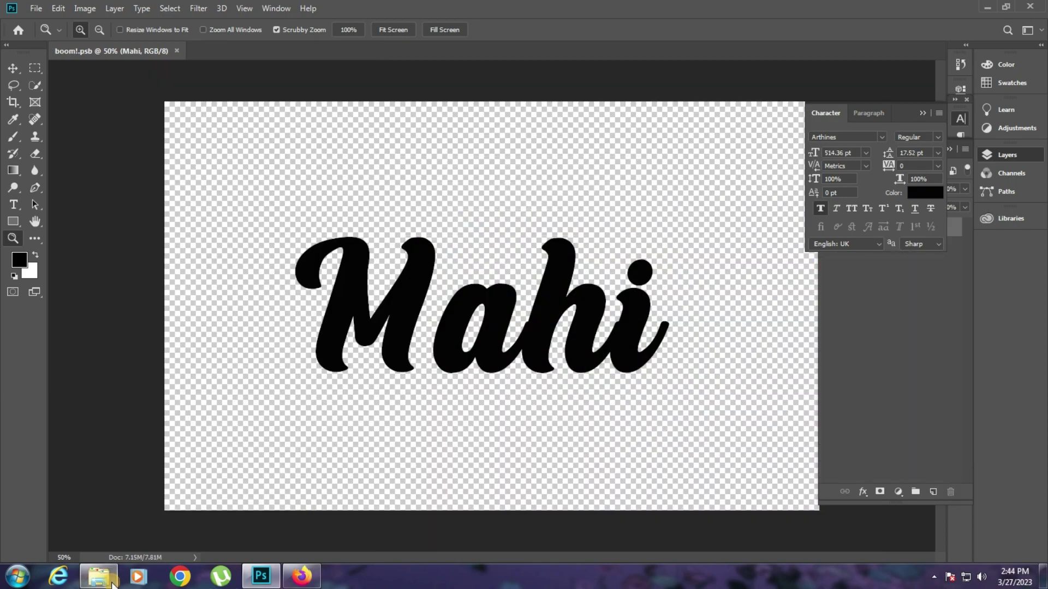
# - Open the classic template with updated text layers and open its text smart object
pyautogui.click(100, 577)
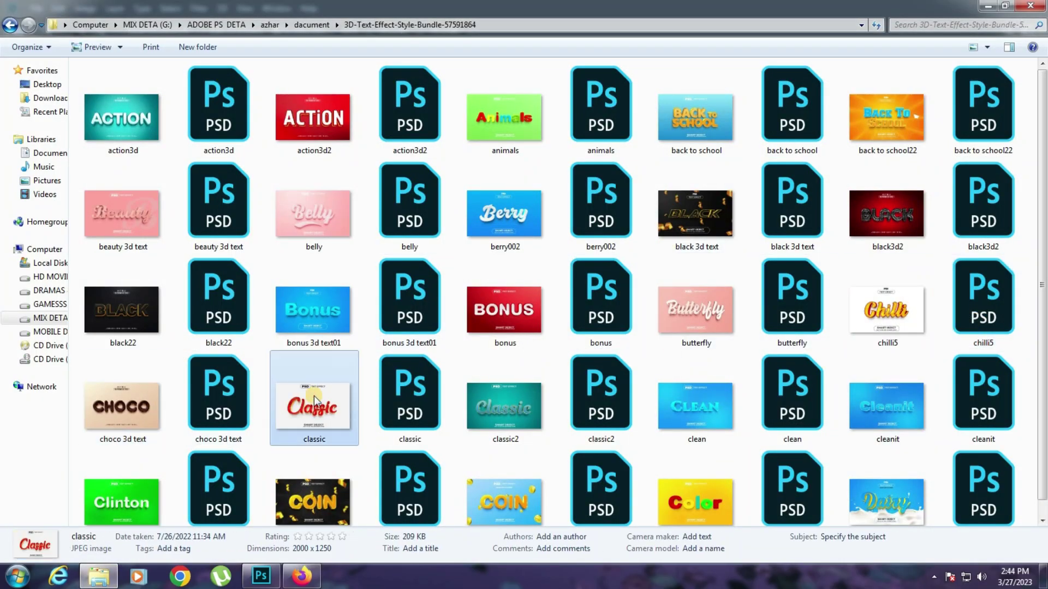
pyautogui.doubleClick(418, 403)
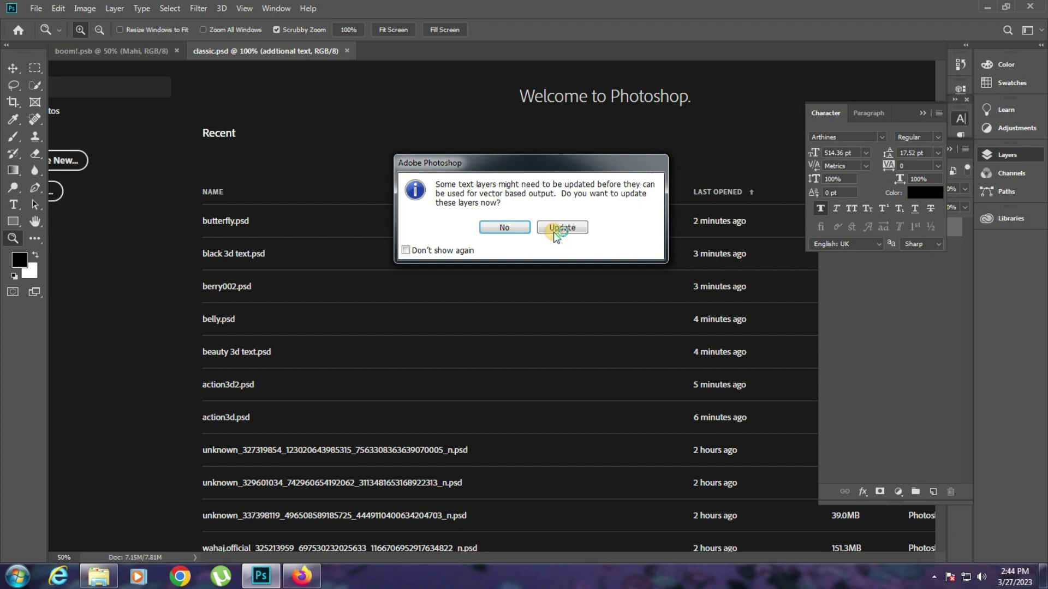
pyautogui.click(555, 228)
pyautogui.doubleClick(860, 273)
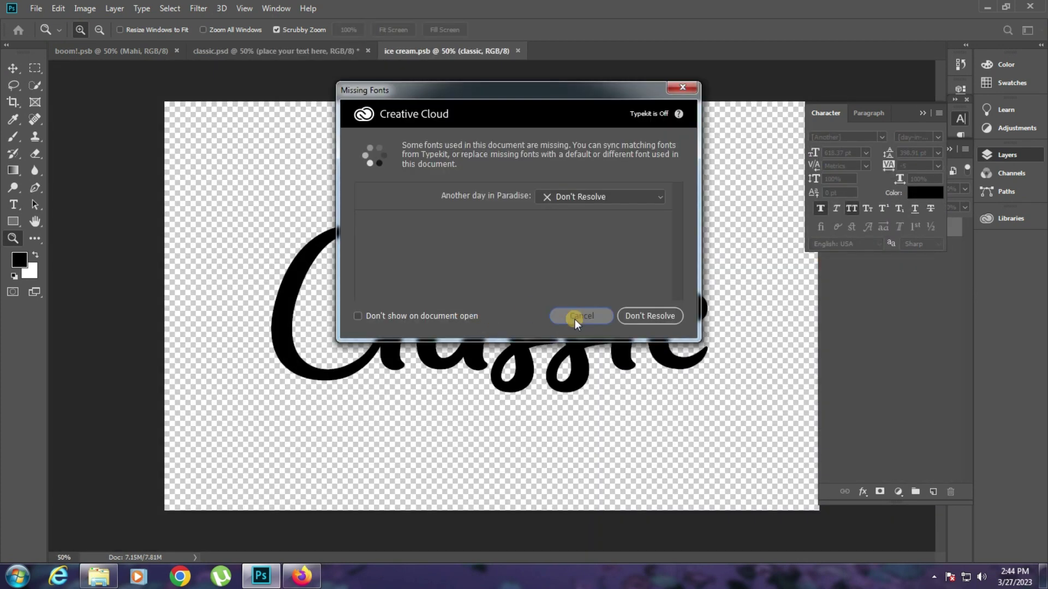
pyautogui.click(14, 205)
# - Retype Classic as AREEBA in Nice Flowers at 394 pt, centred on the canvas, and commit
pyautogui.click(376, 306)
pyautogui.click(475, 254)
pyautogui.doubleClick(483, 248)
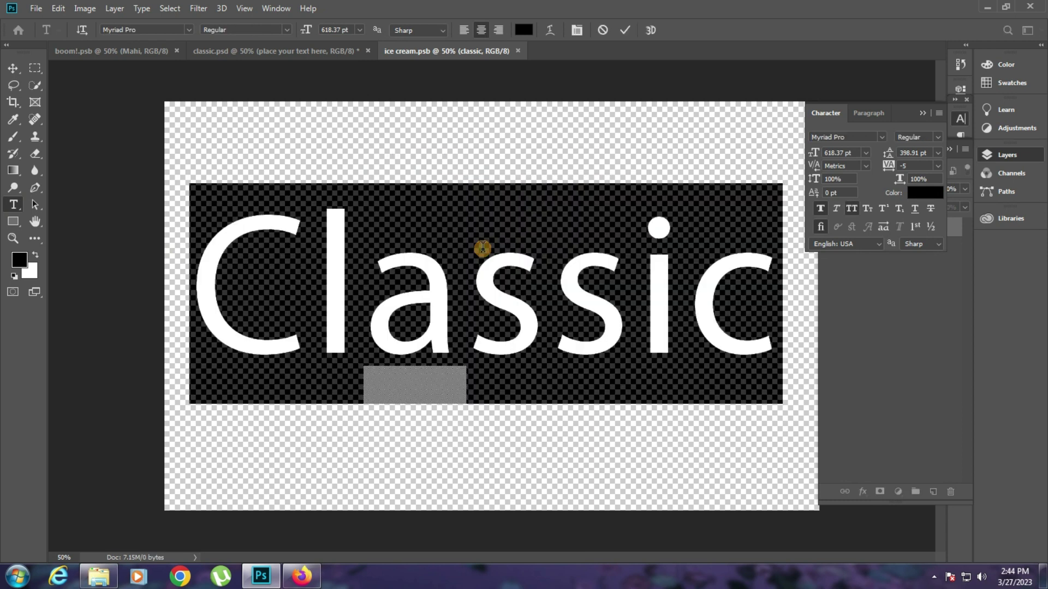
pyautogui.write('M')
pyautogui.press('BackSpace')
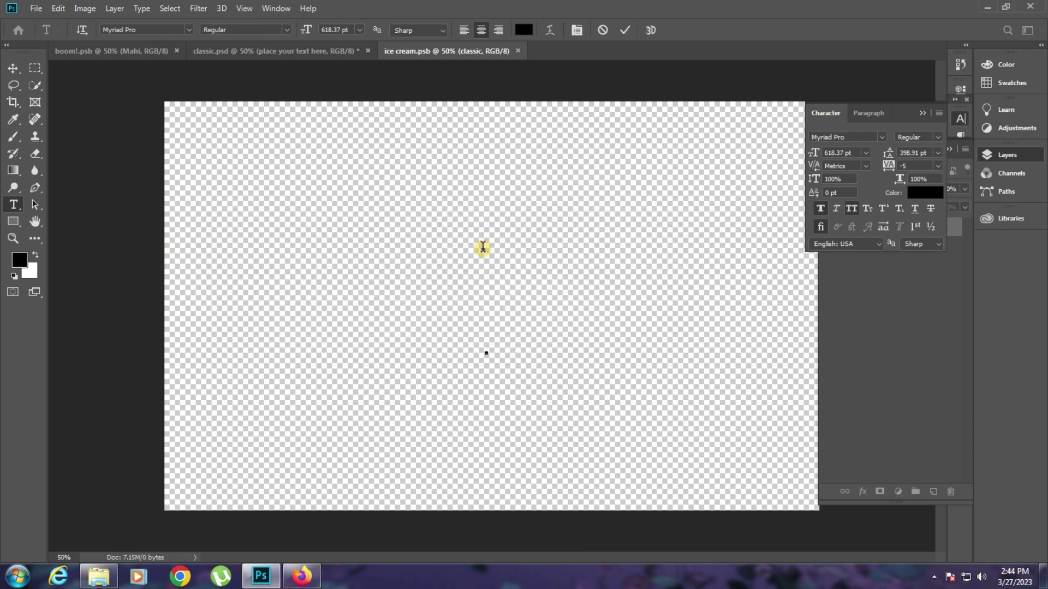
pyautogui.write('A')
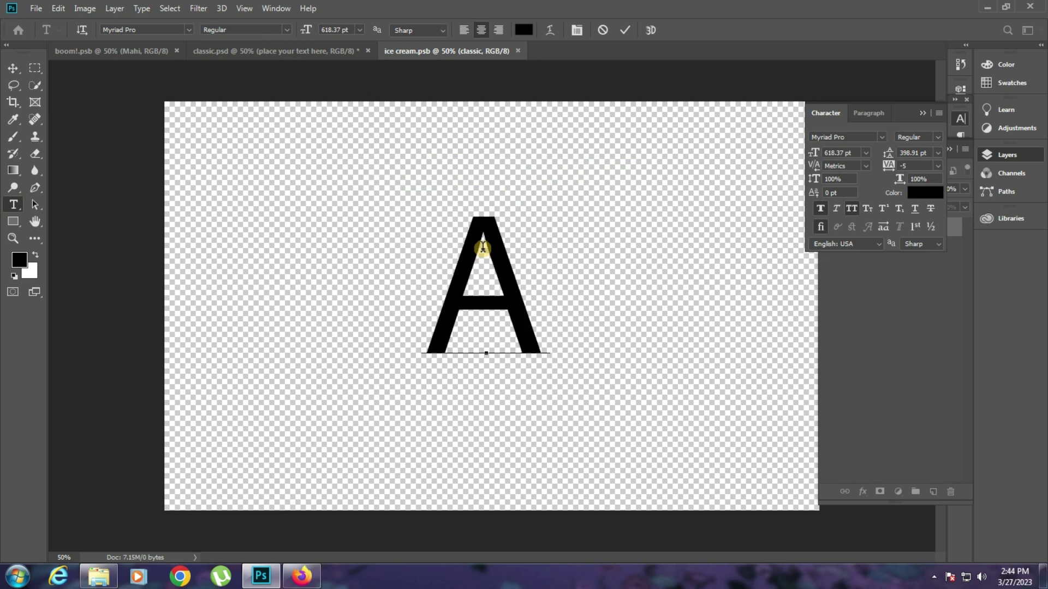
pyautogui.write('REEBA')
pyautogui.hotkey('ctrl', 'a')
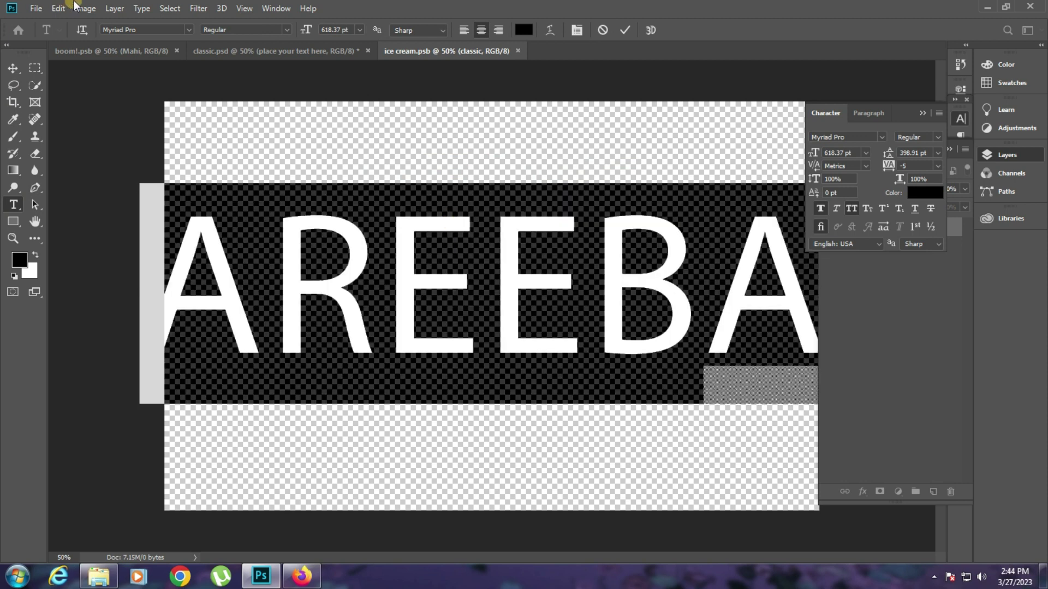
pyautogui.press('Down')
pyautogui.press('Down')
pyautogui.press('Down')
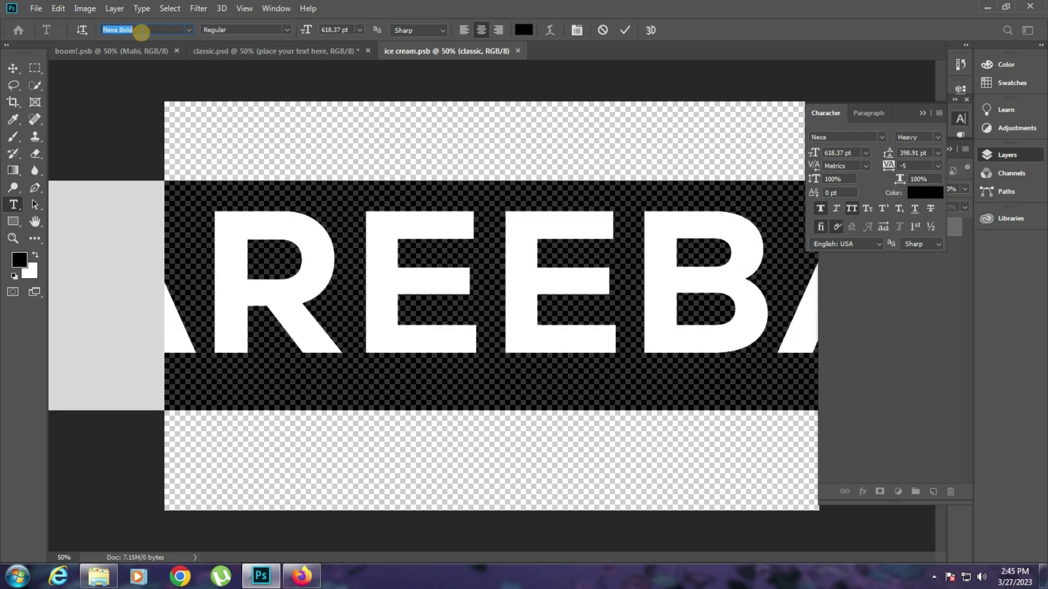
pyautogui.press('Down')
pyautogui.press('Down')
pyautogui.press('Up')
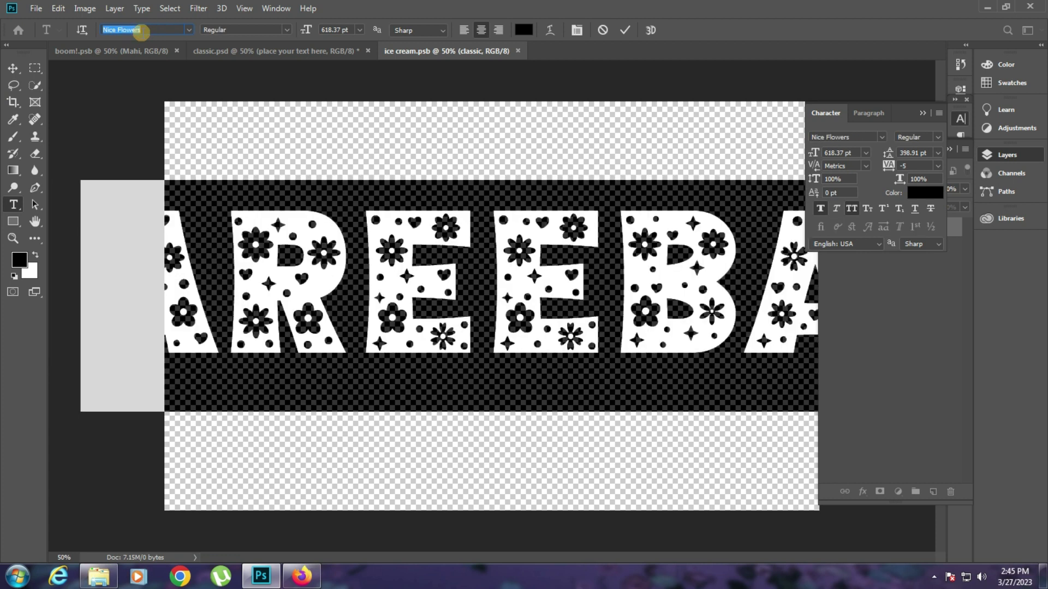
pyautogui.moveTo(316, 30); pyautogui.dragTo(166, 65)
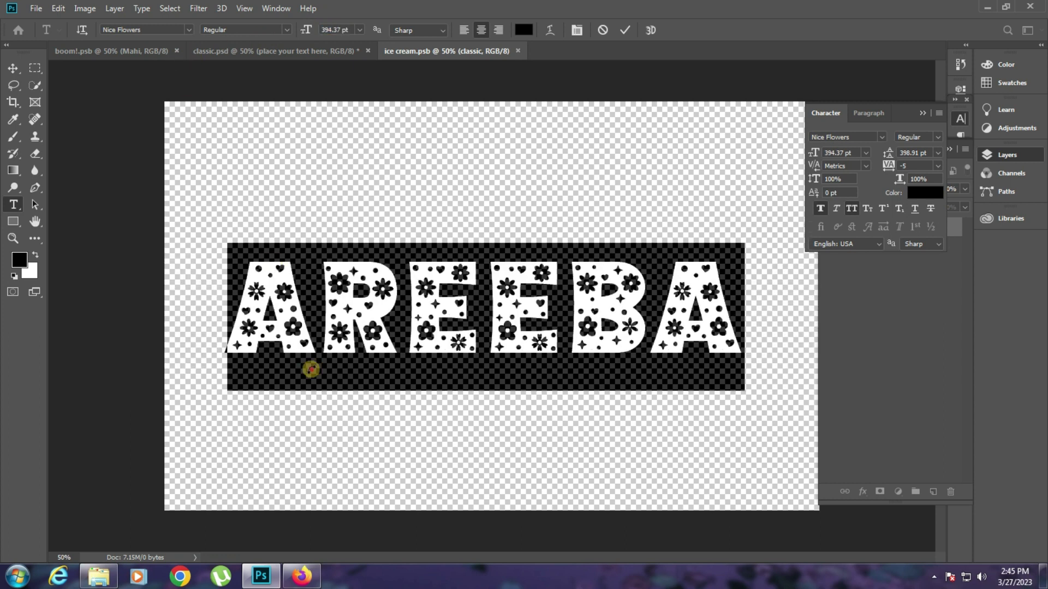
pyautogui.moveTo(402, 327); pyautogui.dragTo(309, 153)
pyautogui.click(309, 153)
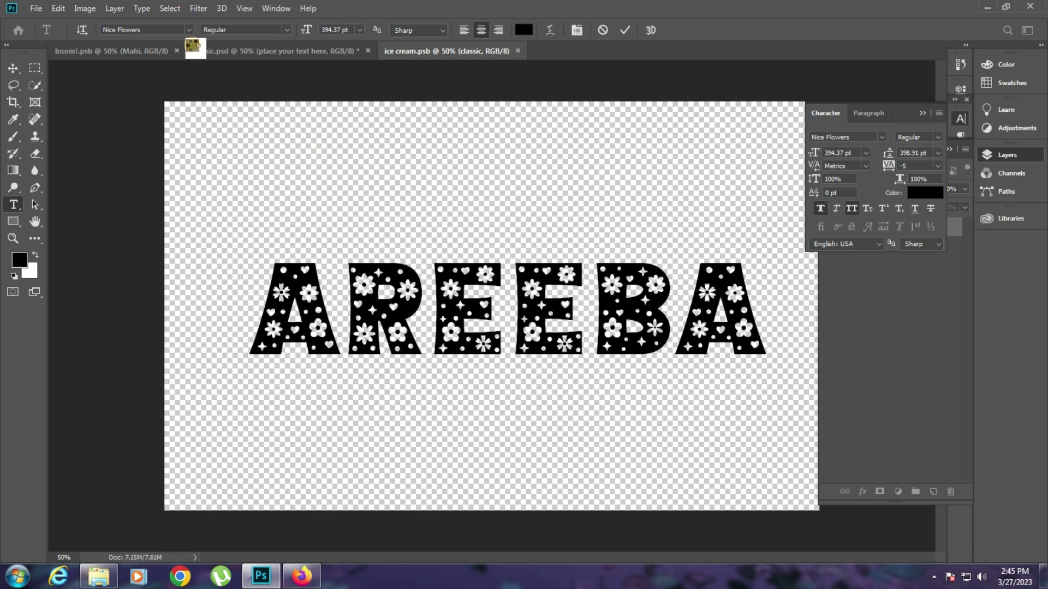
# - Fit the classic template on screen to check AREEBA, then close it without saving
pyautogui.click(248, 54)
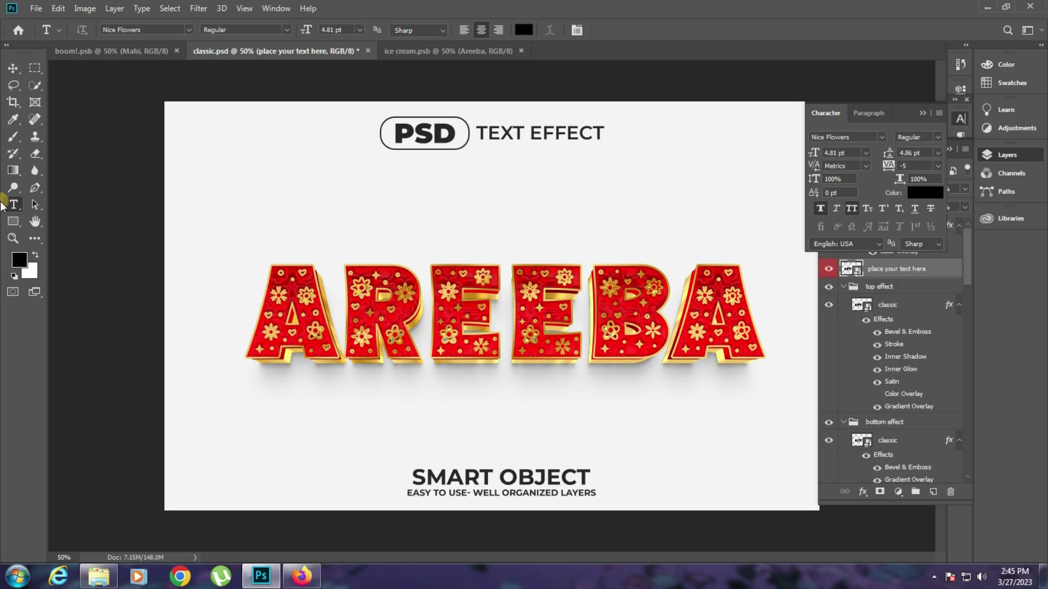
pyautogui.click(13, 238)
pyautogui.click(582, 321)
pyautogui.rightClick(385, 269)
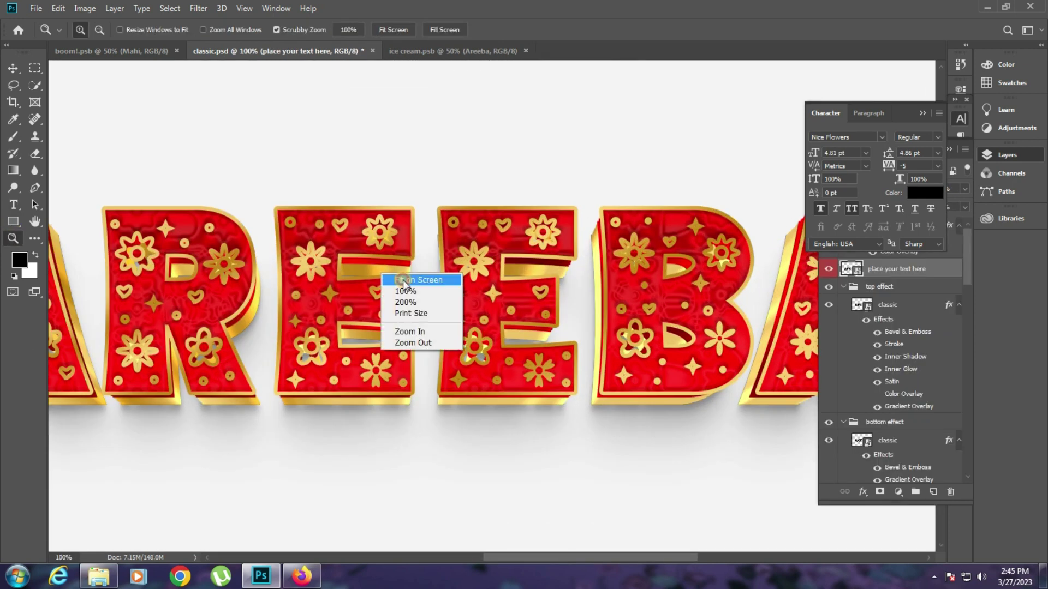
pyautogui.click(417, 273)
pyautogui.click(374, 51)
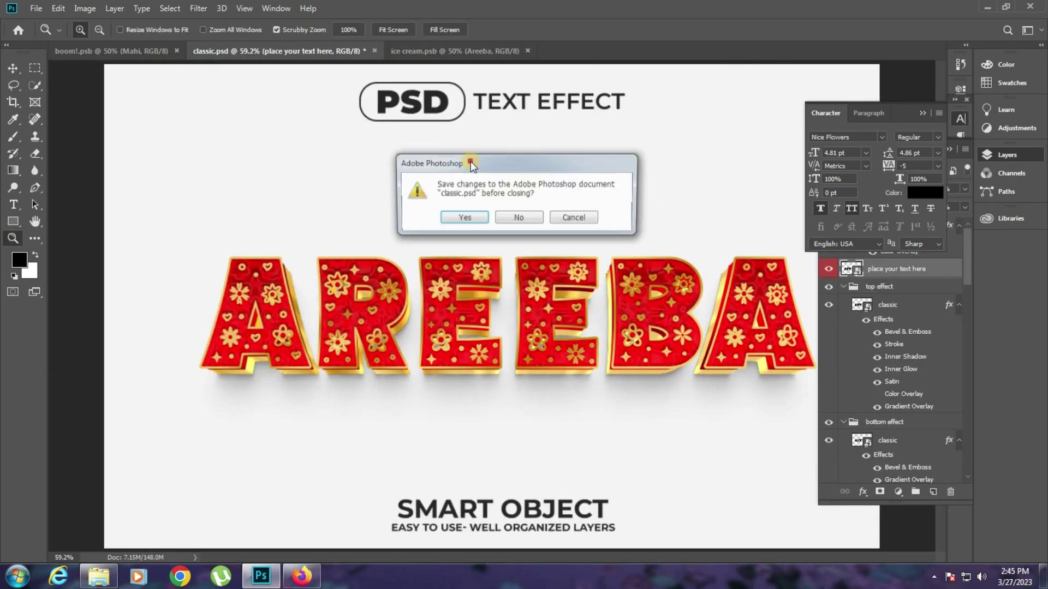
pyautogui.click(526, 221)
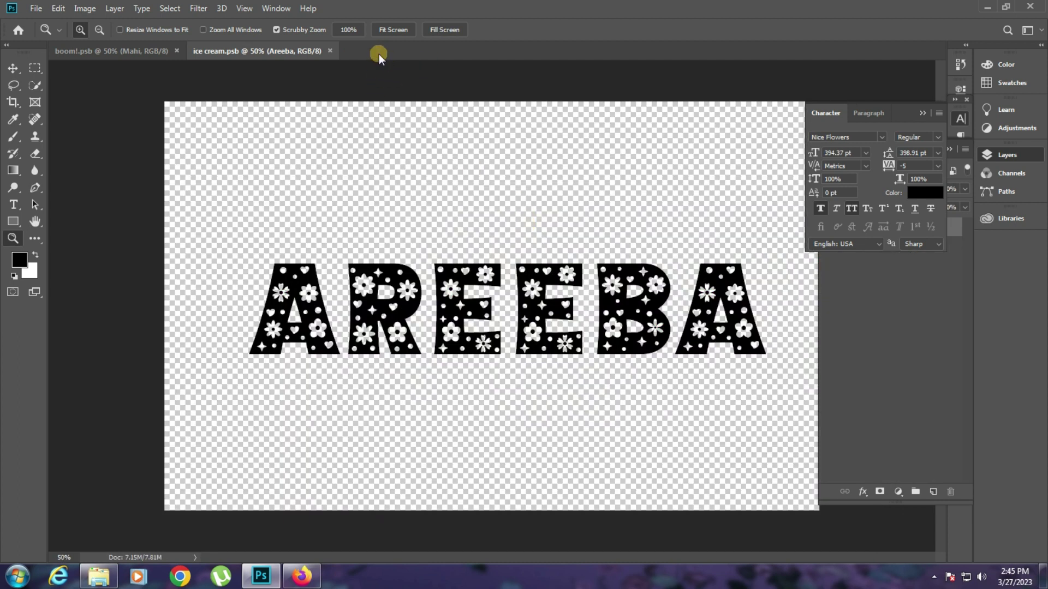
# - Close the AREEBA contents, open classic2.psd with updated text layers, and open its text smart object
pyautogui.click(330, 51)
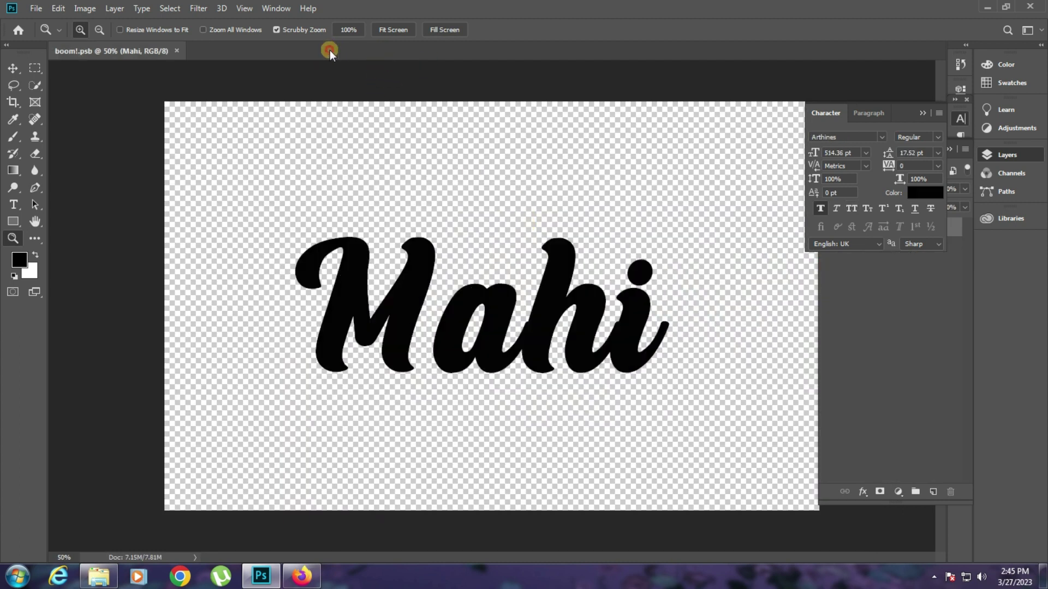
pyautogui.click(98, 576)
pyautogui.click(464, 441)
pyautogui.click(623, 410)
pyautogui.doubleClick(623, 409)
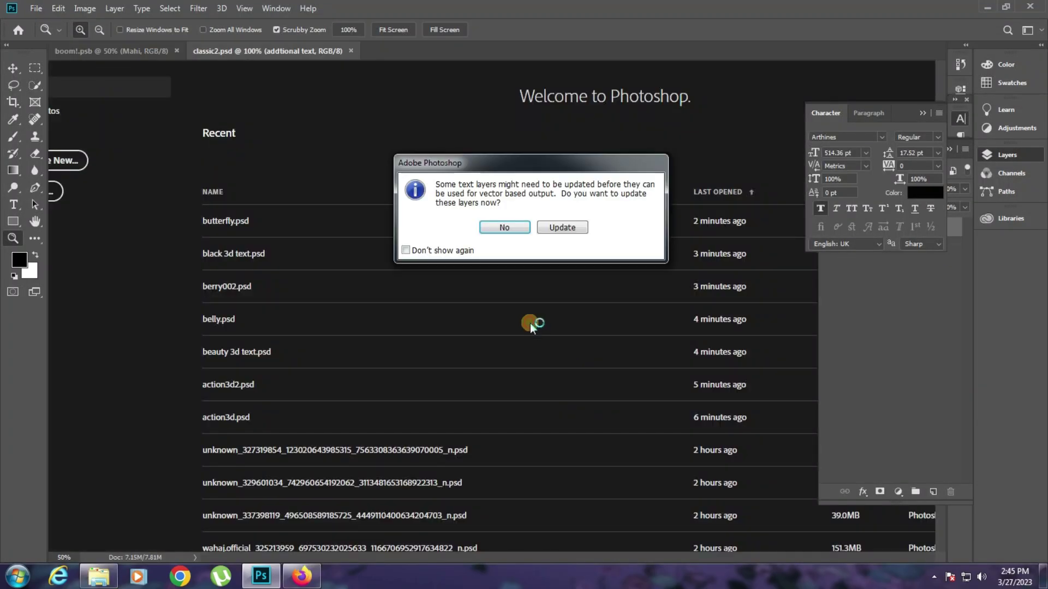
pyautogui.click(557, 227)
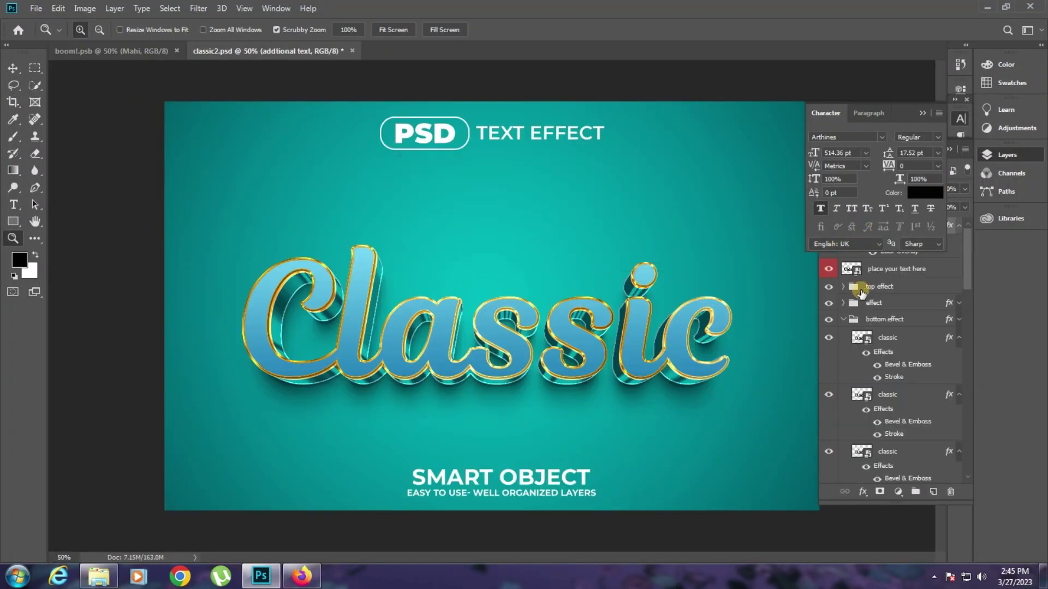
pyautogui.doubleClick(854, 270)
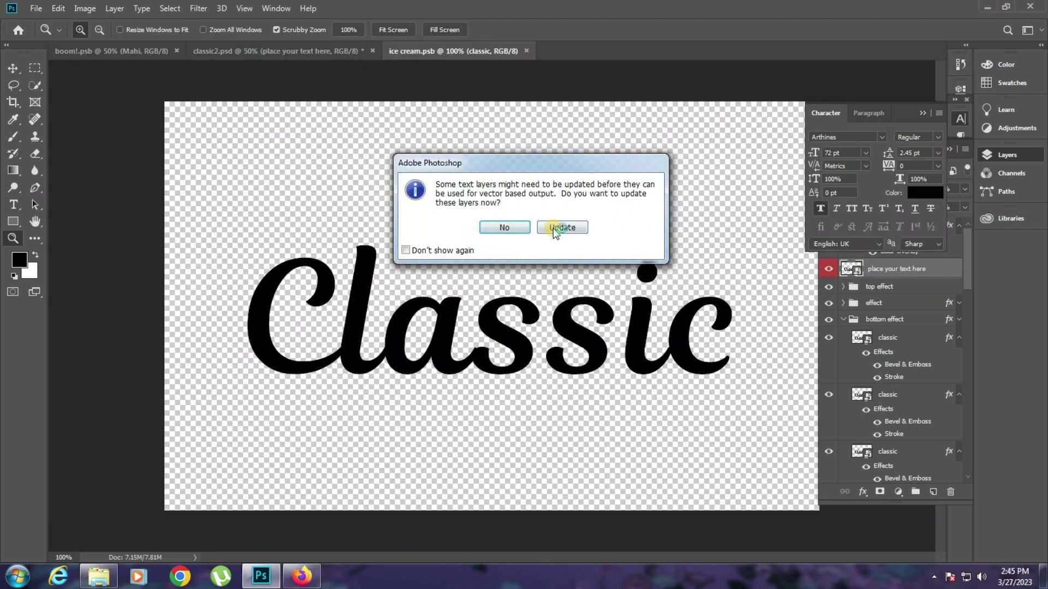
pyautogui.click(555, 229)
# - Retype Classic as SHAKEEL, turn off All Caps so it reads Shakeel, and commit
pyautogui.click(15, 206)
pyautogui.click(499, 286)
pyautogui.hotkey('ctrl', 'a')
pyautogui.write('SHAKEEL')
pyautogui.hotkey('ctrl', 'a')
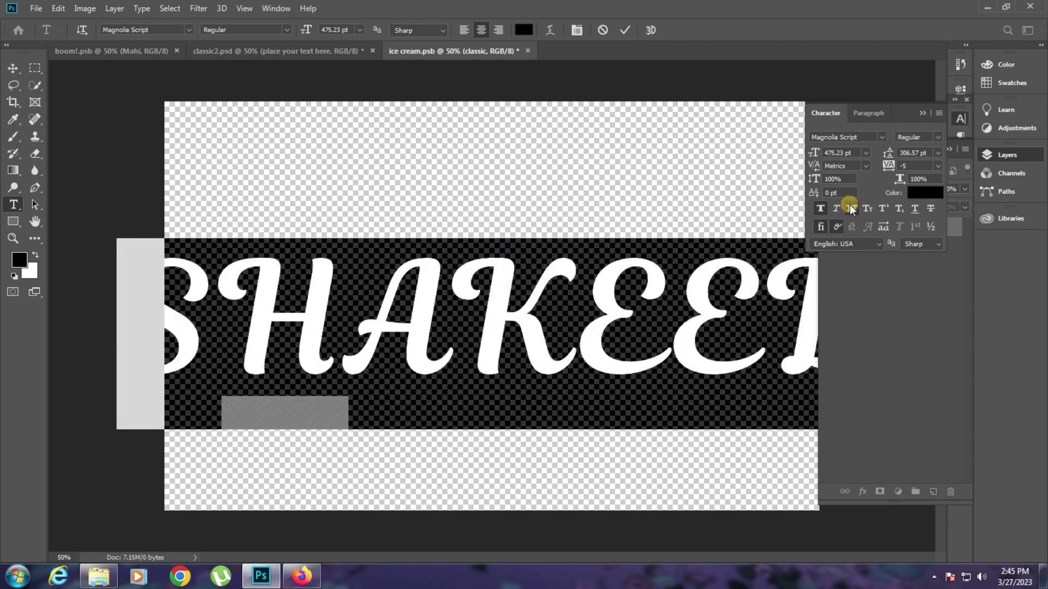
pyautogui.click(850, 209)
pyautogui.click(565, 315)
pyautogui.hotkey('ctrl', 'Return')
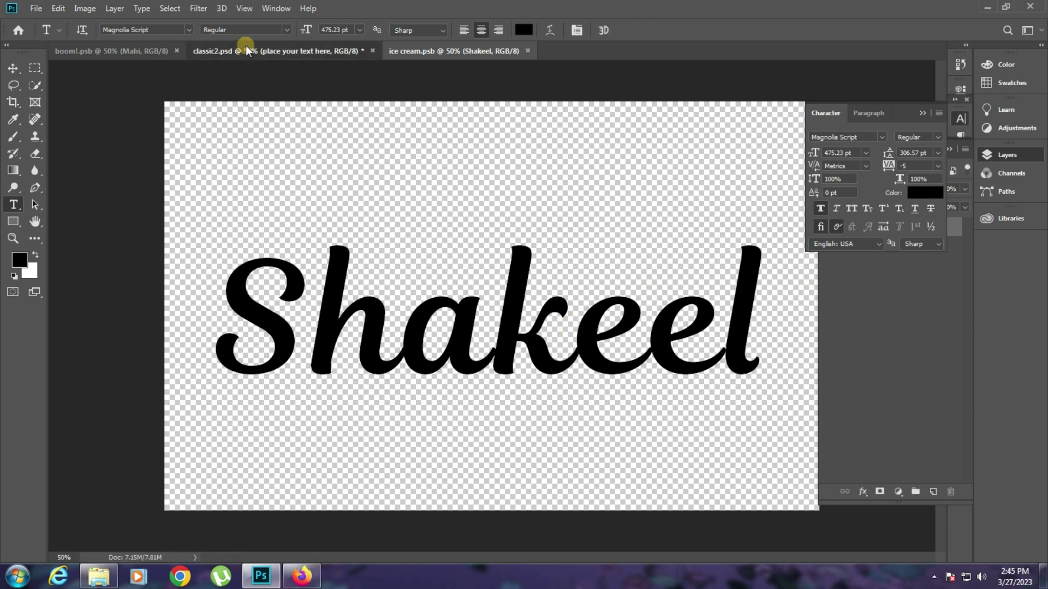
# - Fit the classic2 template on screen to review Shakeel, then close it without saving
pyautogui.hotkey('ctrl', 'shift', 'Tab')
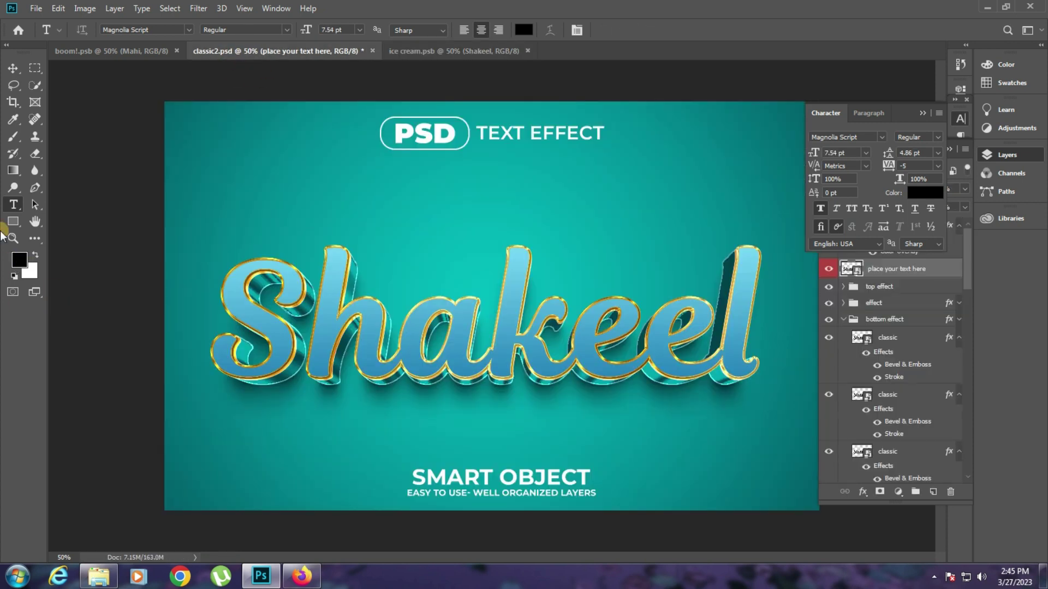
pyautogui.click(13, 238)
pyautogui.click(470, 371)
pyautogui.rightClick(346, 288)
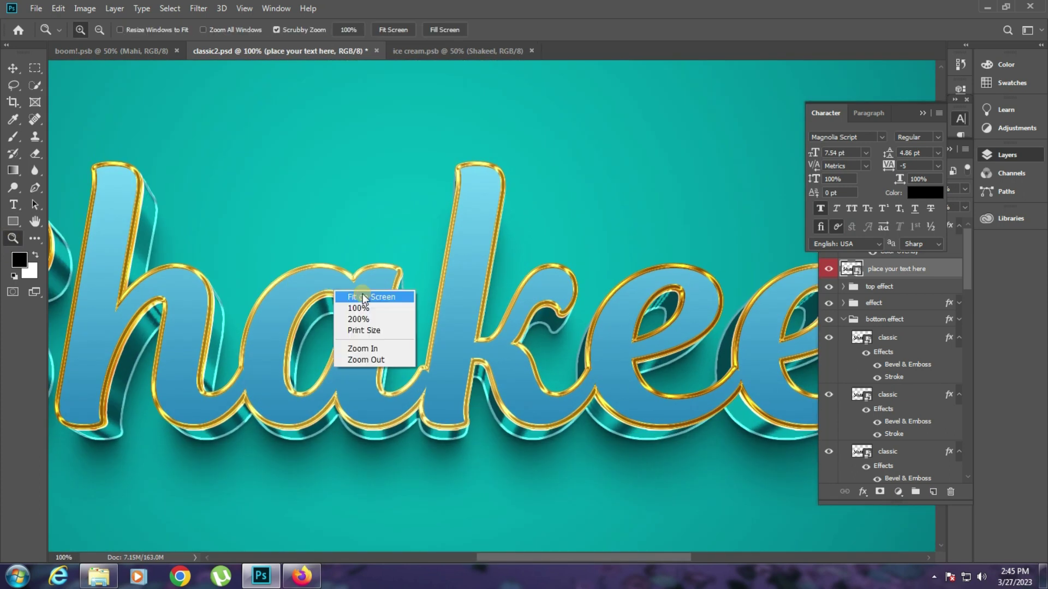
pyautogui.click(371, 297)
pyautogui.click(378, 50)
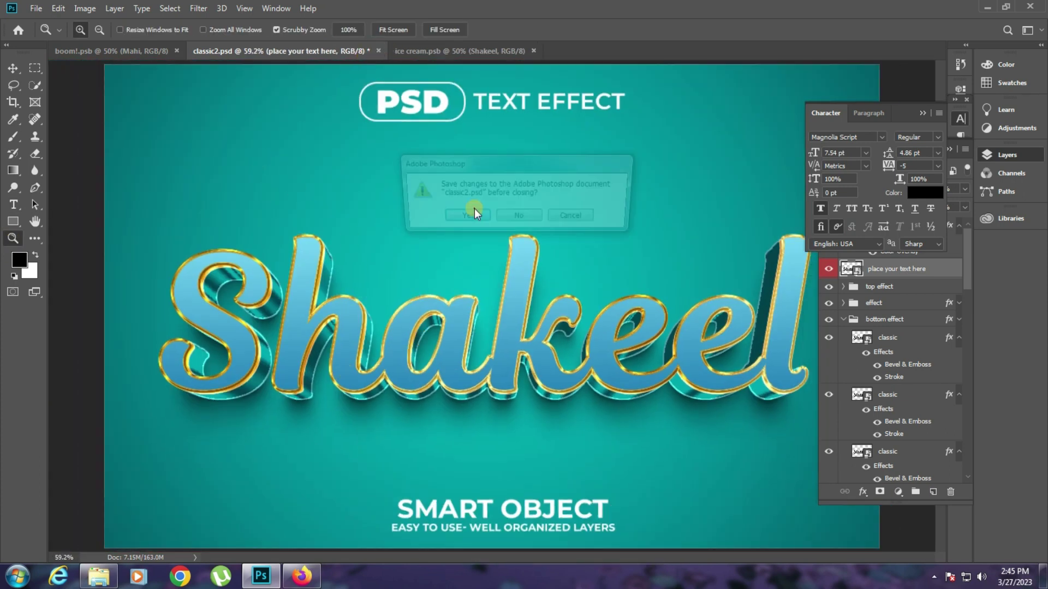
pyautogui.click(513, 217)
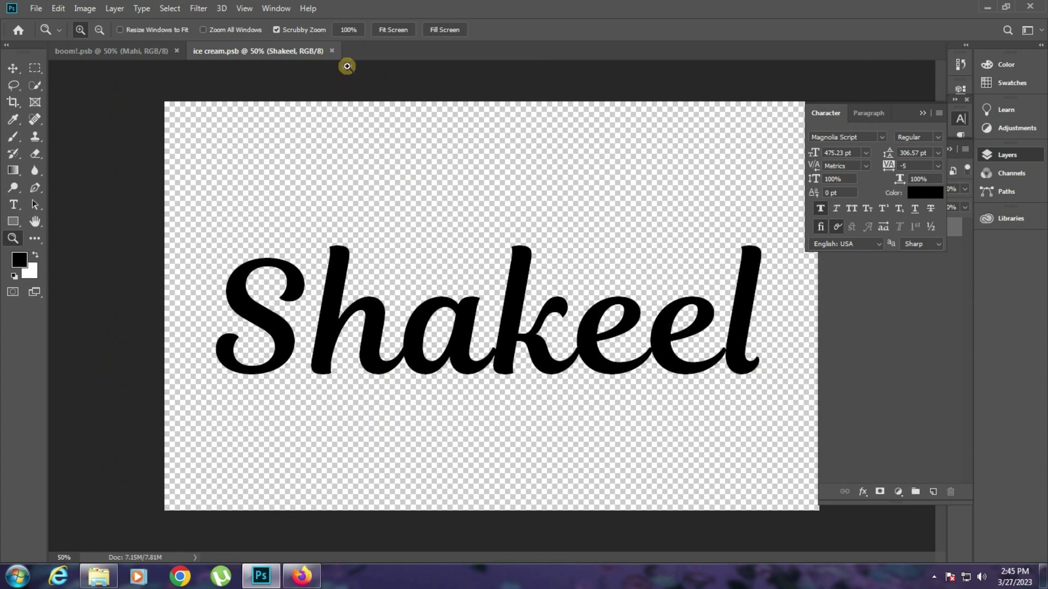
# - Close the Shakeel text document and open the clinton template, accepting the text-layer update
pyautogui.click(331, 51)
pyautogui.click(105, 569)
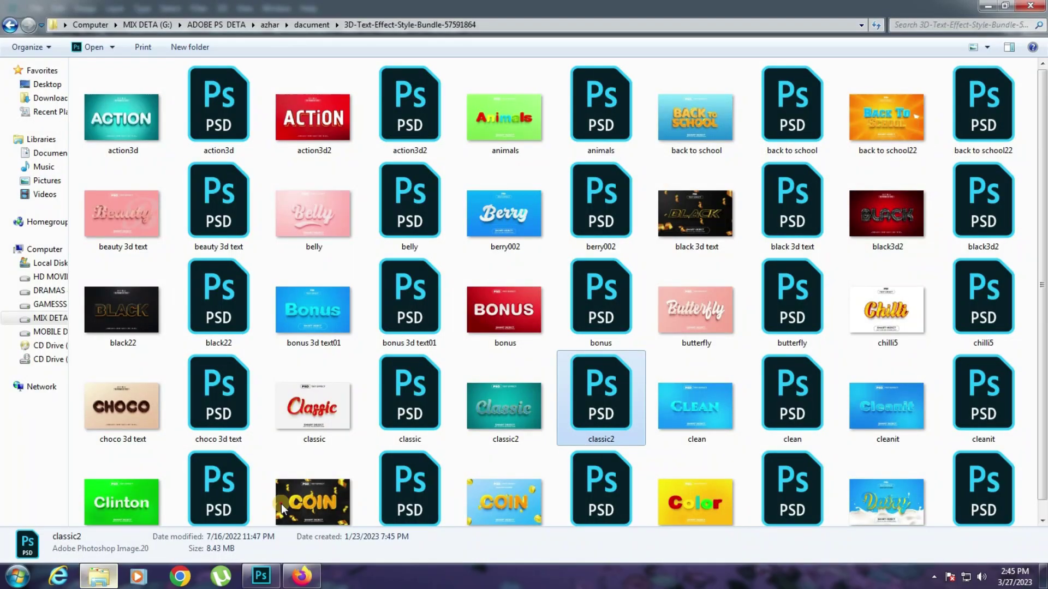
pyautogui.click(701, 388)
pyautogui.click(790, 397)
pyautogui.scroll(-1, 790, 397)
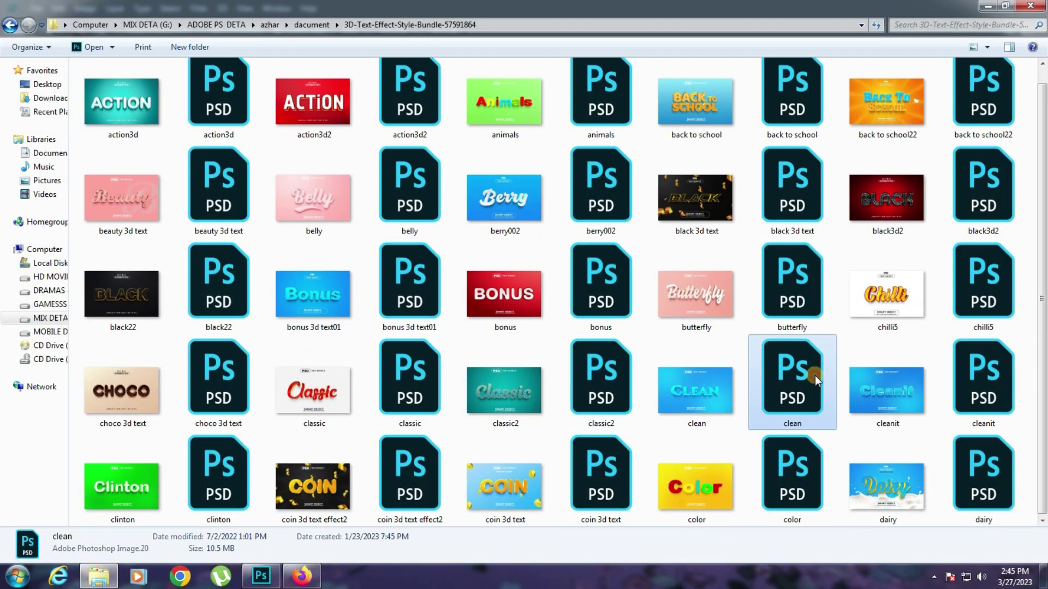
pyautogui.click(184, 487)
pyautogui.click(127, 493)
pyautogui.click(180, 484)
pyautogui.doubleClick(180, 484)
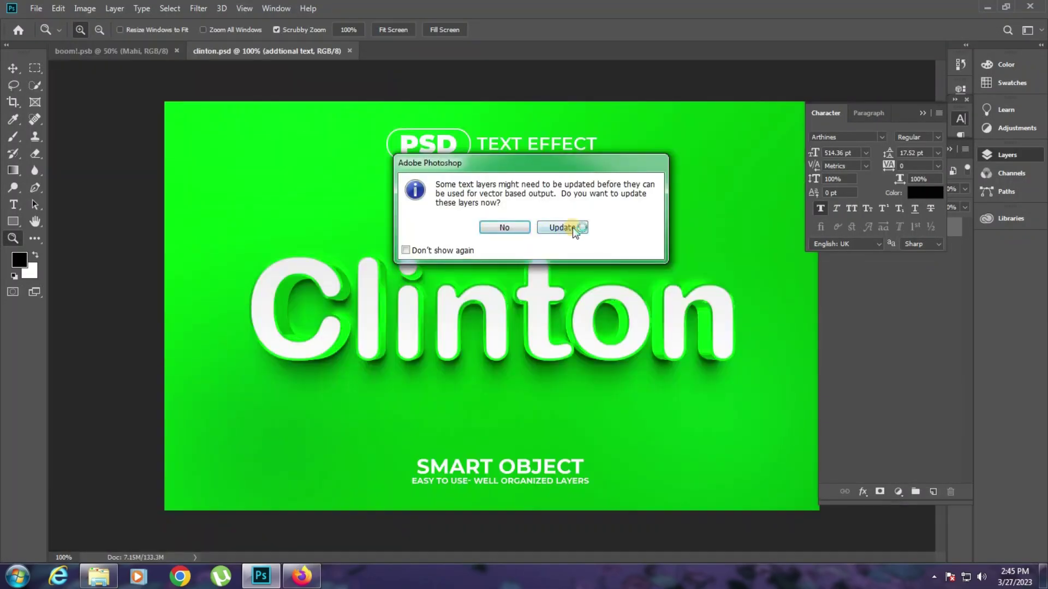
pyautogui.click(567, 227)
# - Open the clinton text smart object, accept the font substitution, and retype the name as MAGSI
pyautogui.doubleClick(852, 270)
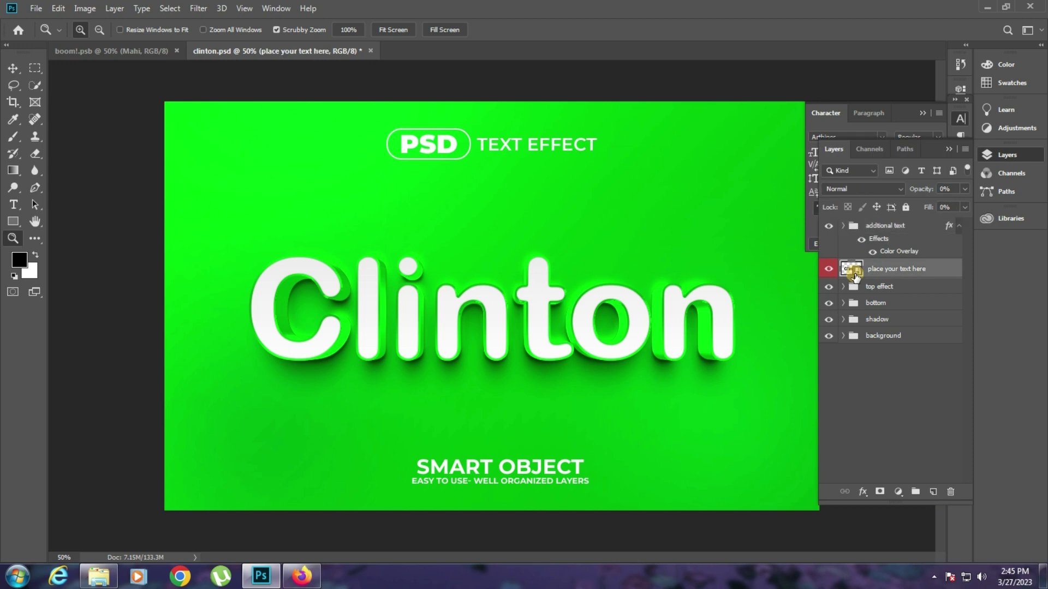
pyautogui.click(603, 314)
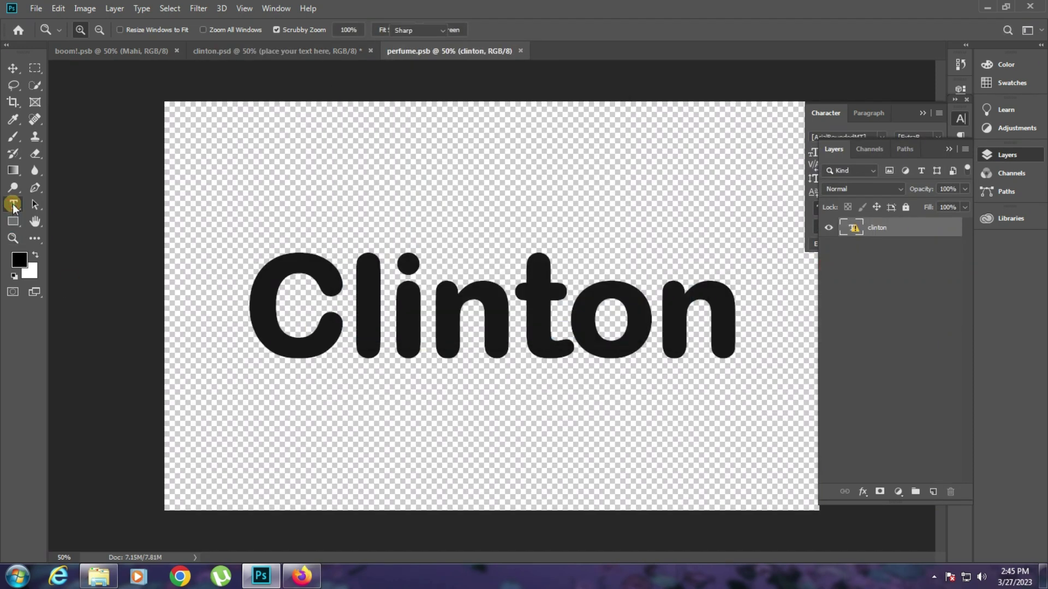
pyautogui.click(13, 205)
pyautogui.click(469, 314)
pyautogui.click(489, 248)
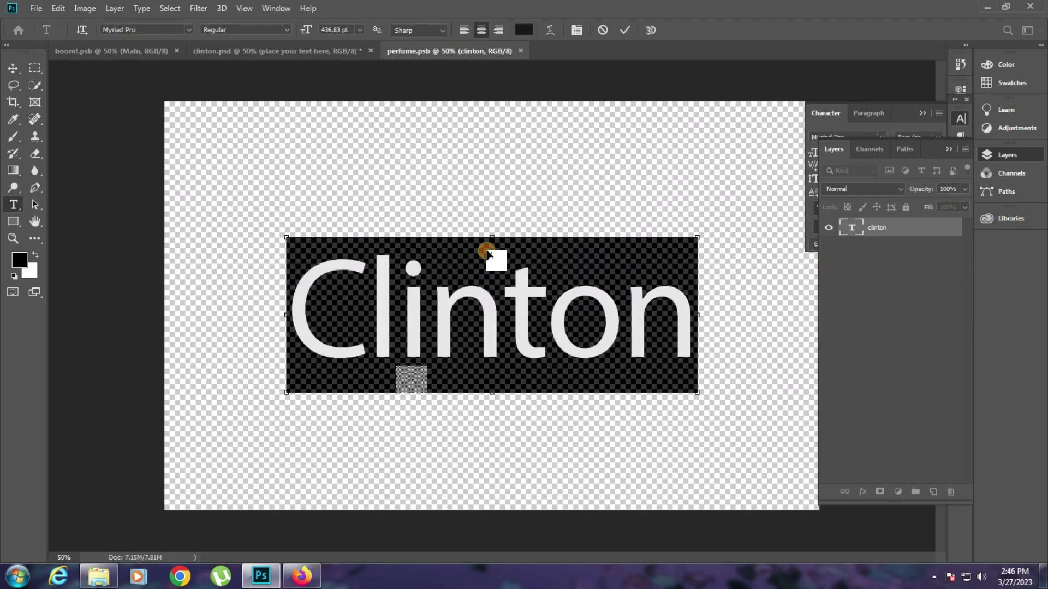
pyautogui.write('MAGSI')
# - Set MAGSI to the Ohyte font, nudge it into position, and commit the edit
pyautogui.hotkey('ctrl', 'a')
pyautogui.press('Down')
pyautogui.press('Down')
pyautogui.press('Down')
pyautogui.press('Down')
pyautogui.press('Down')
pyautogui.press('Down')
pyautogui.press('Down')
pyautogui.press('Down')
pyautogui.press('Down')
pyautogui.press('Down')
pyautogui.press('Down')
pyautogui.press('Up')
pyautogui.press('Down')
pyautogui.click(526, 321)
pyautogui.moveTo(466, 281); pyautogui.dragTo(485, 288)
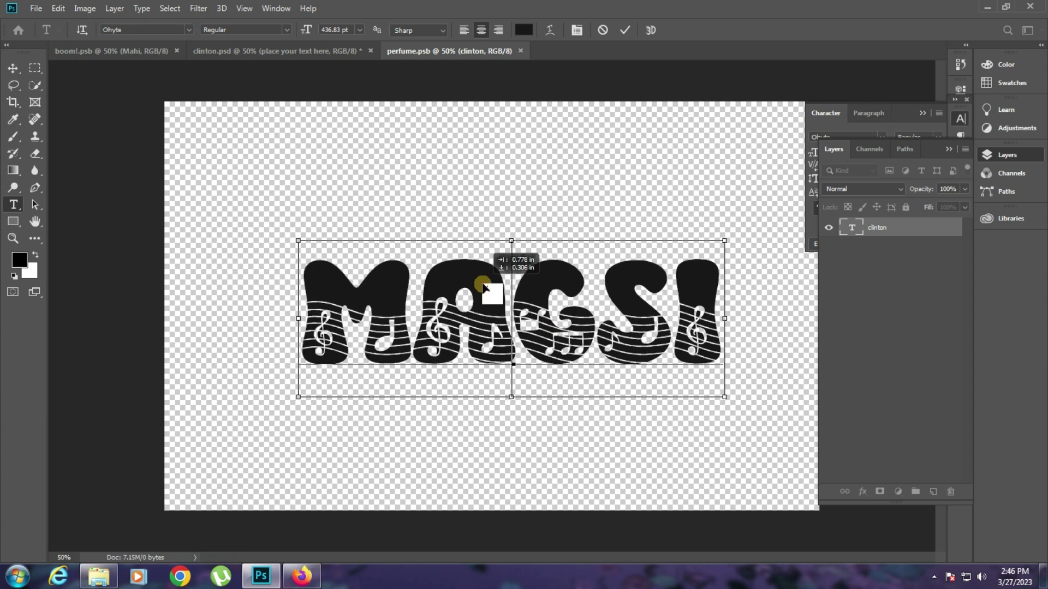
pyautogui.click(367, 129)
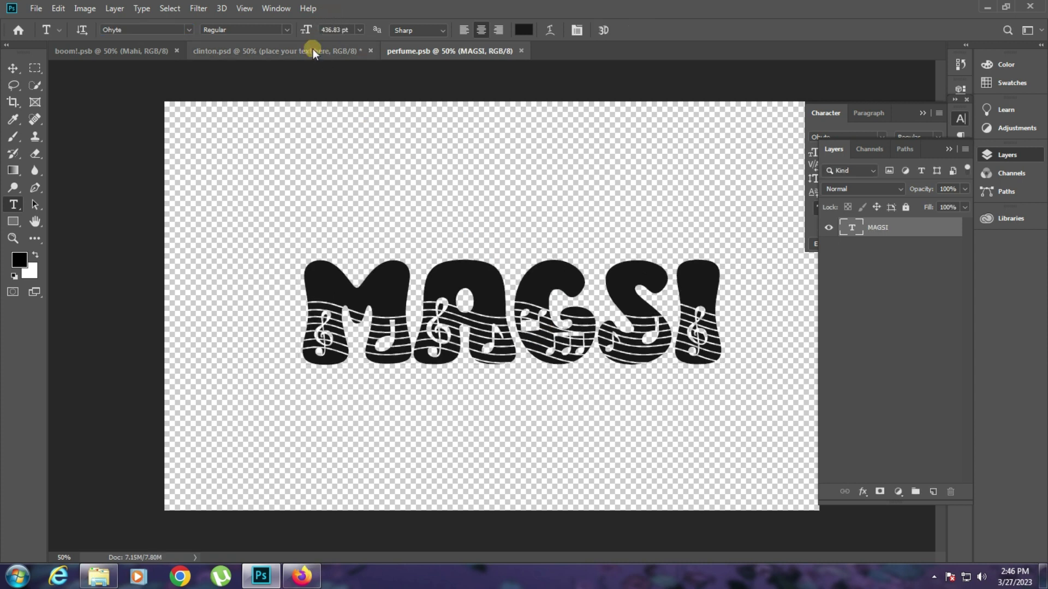
# - Fit the clinton template on screen to view the green MAGSI, then close it unsaved
pyautogui.hotkey('ctrl', 'shift', 'Tab')
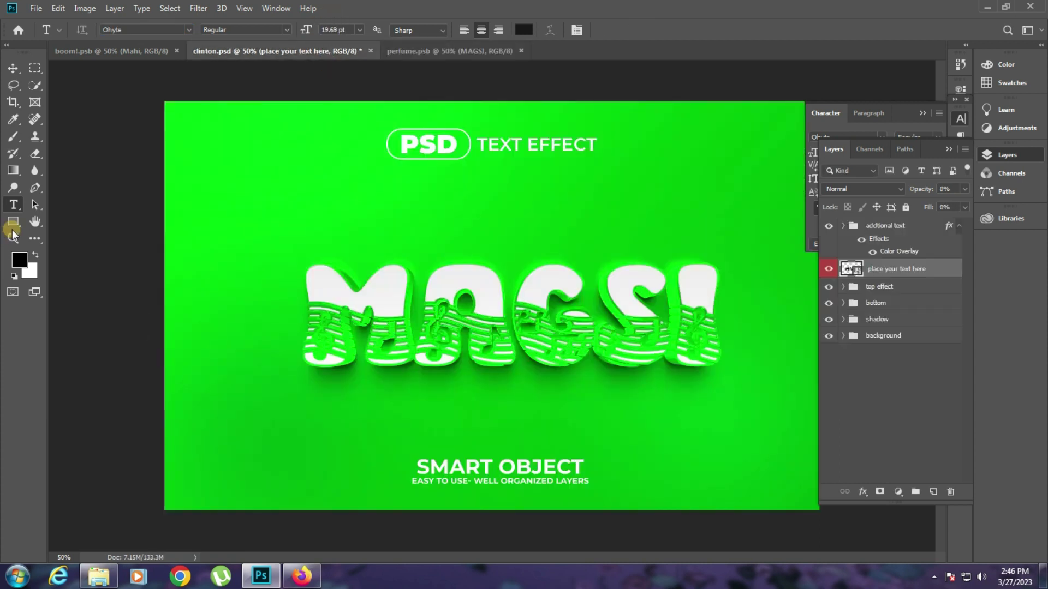
pyautogui.click(13, 238)
pyautogui.moveTo(472, 314); pyautogui.dragTo(554, 321)
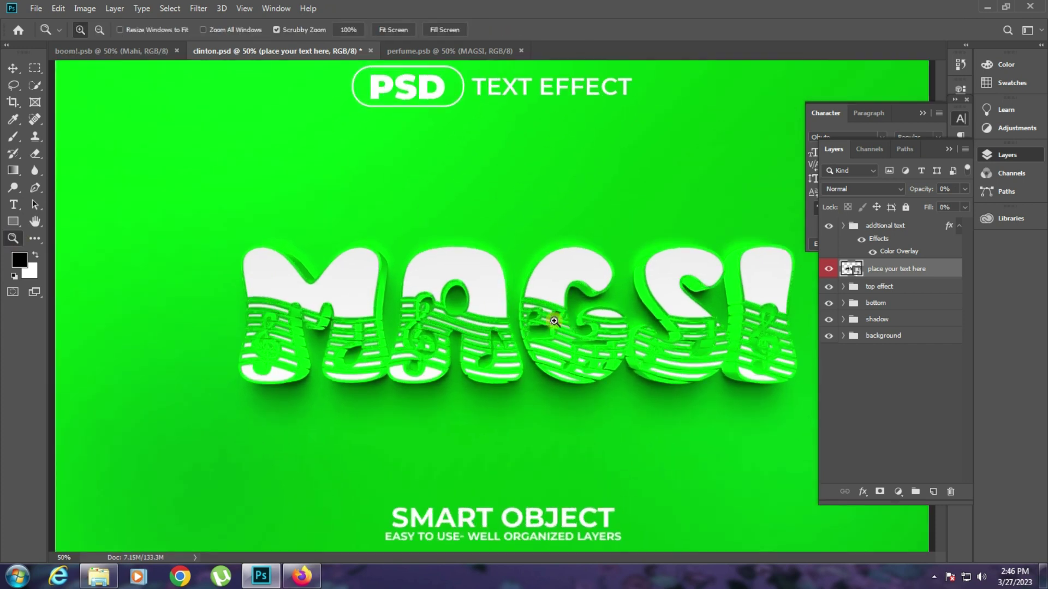
pyautogui.click(554, 321)
pyautogui.rightClick(388, 287)
pyautogui.click(420, 290)
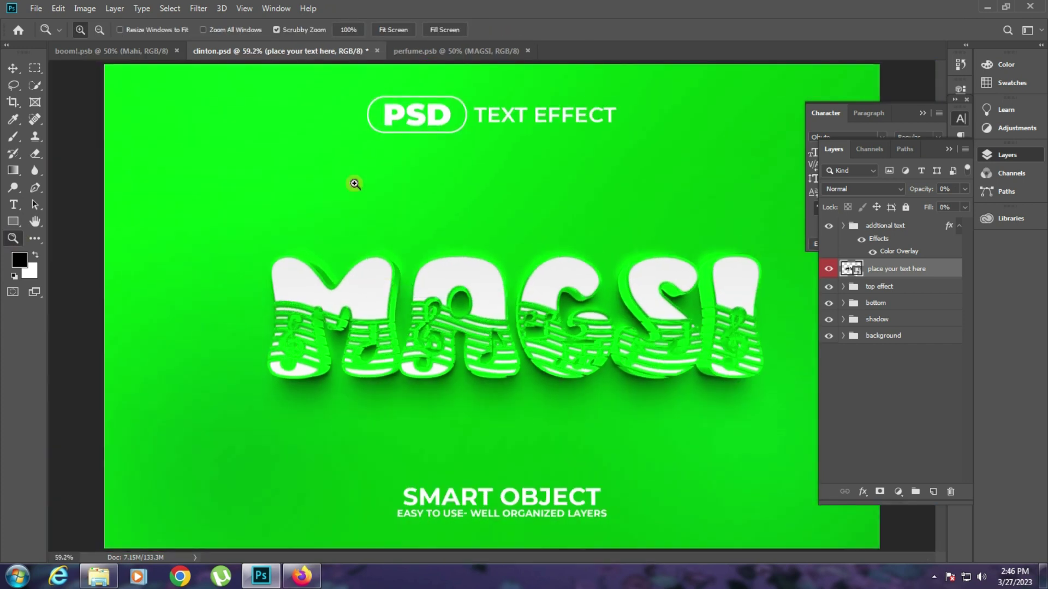
pyautogui.click(376, 48)
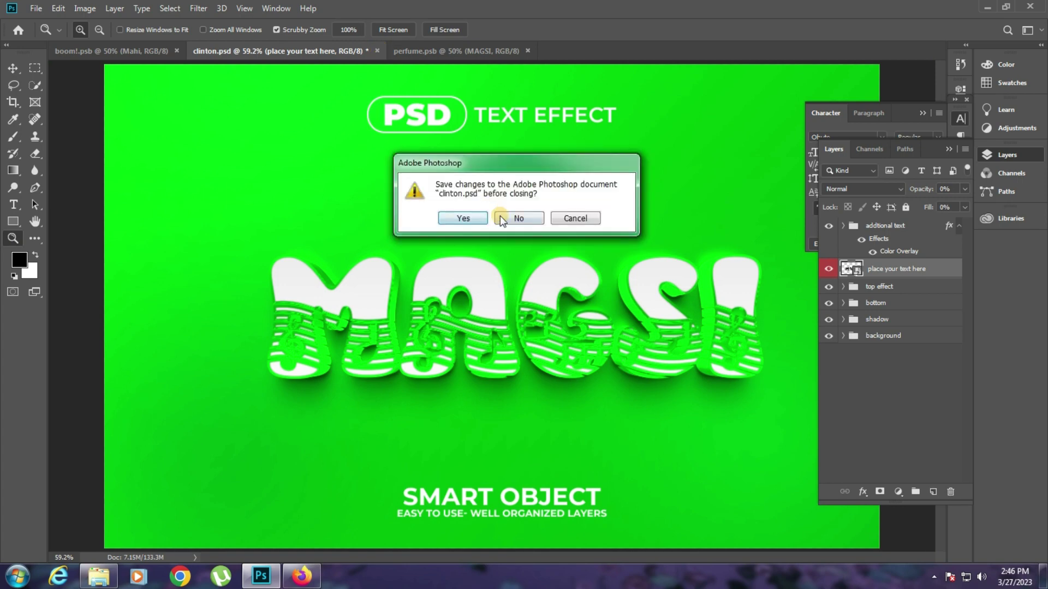
pyautogui.click(524, 215)
# - Open coin 3d text.psd and its text smart object, dismissing the missing-font warnings
pyautogui.click(108, 583)
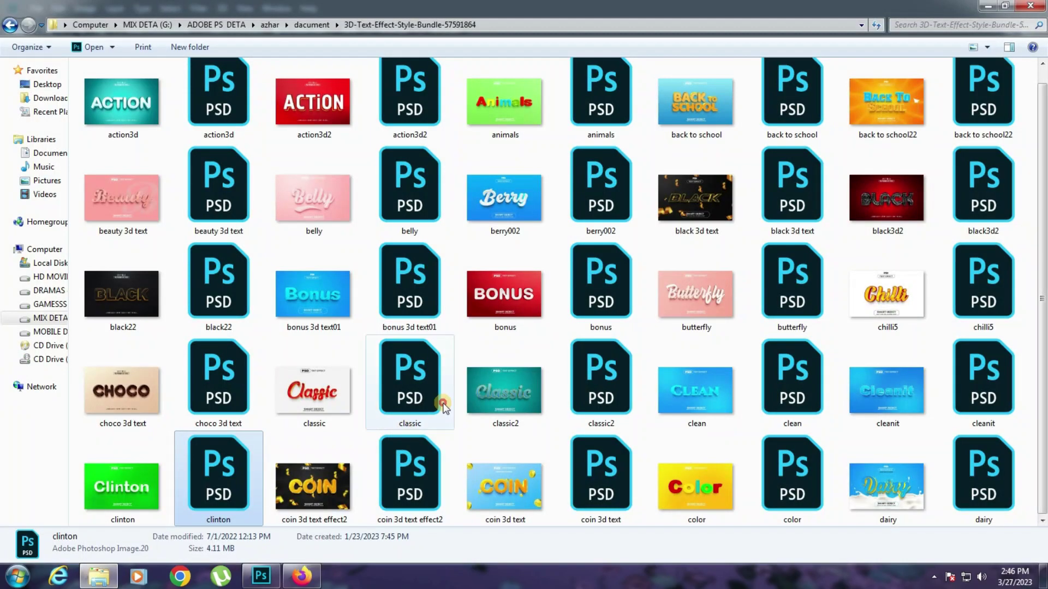
pyautogui.doubleClick(589, 472)
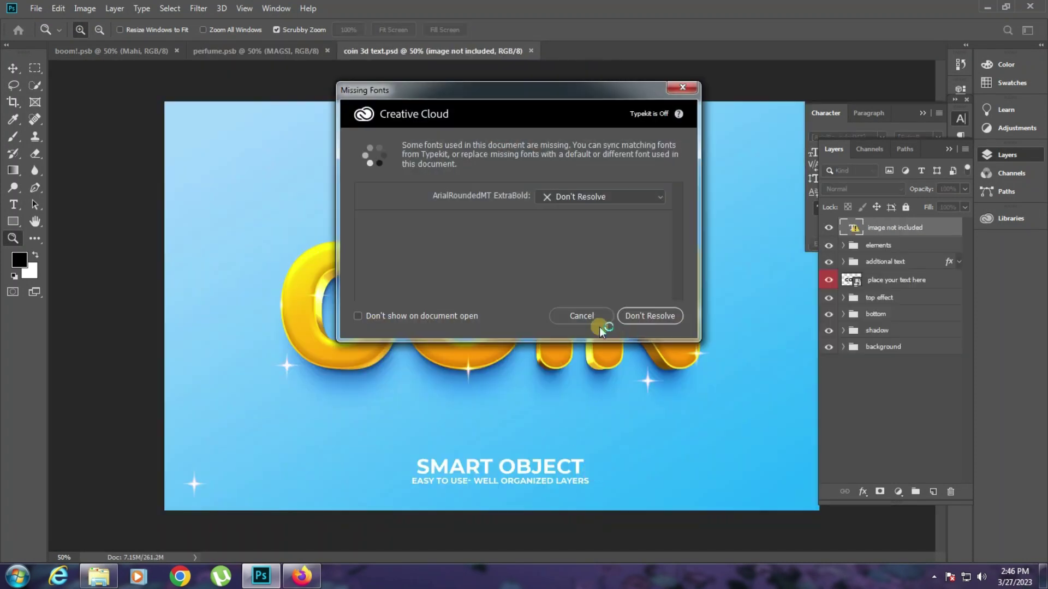
pyautogui.click(589, 310)
pyautogui.doubleClick(852, 281)
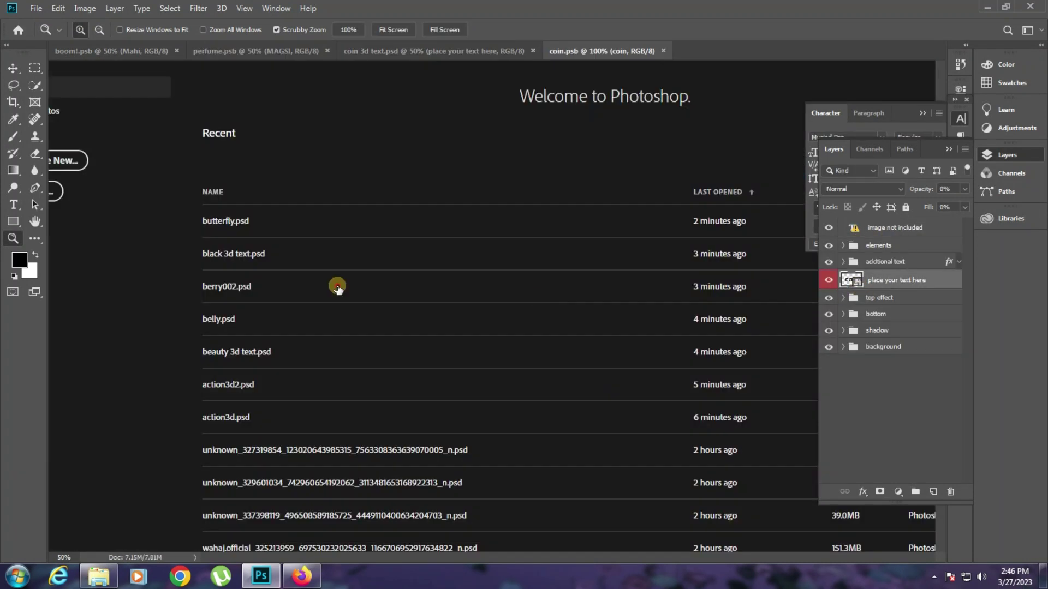
pyautogui.click(580, 378)
# - Replace the COIN text with KHALID, accepting the font substitution
pyautogui.click(13, 204)
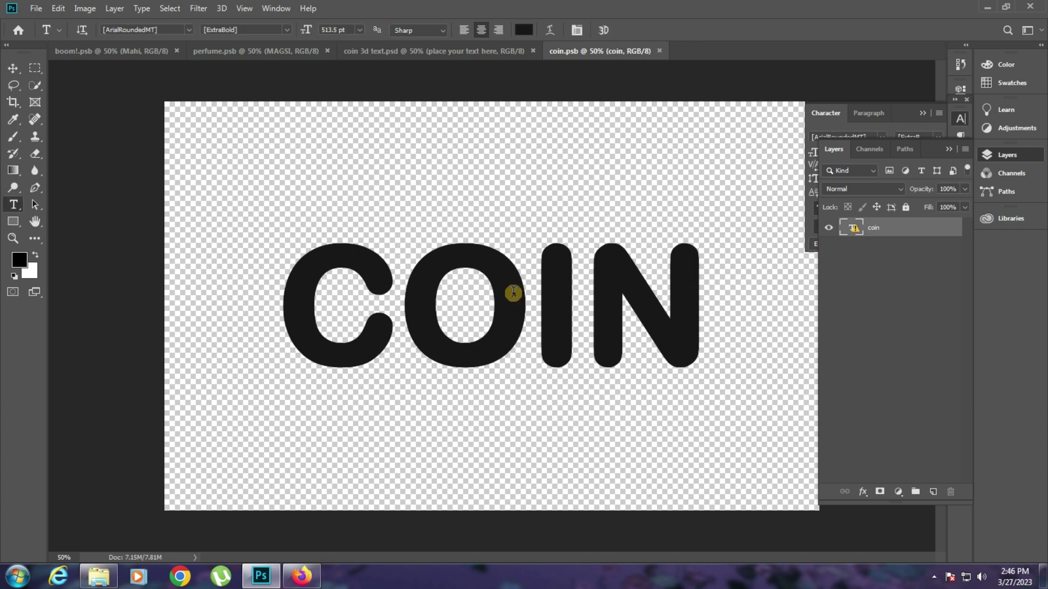
pyautogui.click(513, 294)
pyautogui.click(486, 311)
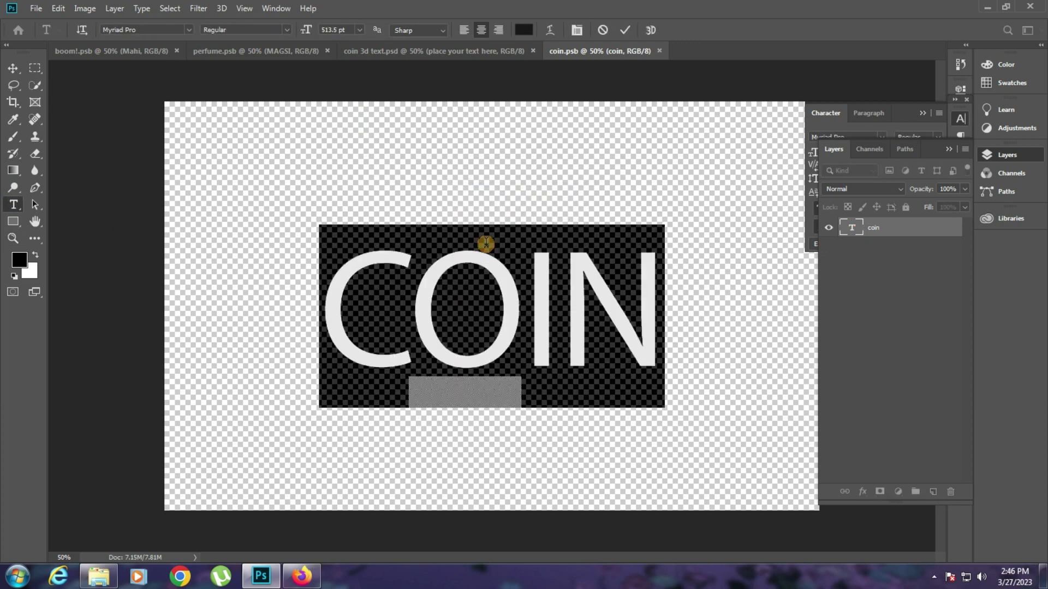
pyautogui.write('S')
pyautogui.press('BackSpace')
pyautogui.write('KHALID')
# - Give KHALID the dripping Organic Milk font and commit the edit
pyautogui.moveTo(461, 276); pyautogui.dragTo(476, 276)
pyautogui.hotkey('ctrl', 'a')
pyautogui.click(164, 30)
pyautogui.write('Nemary')
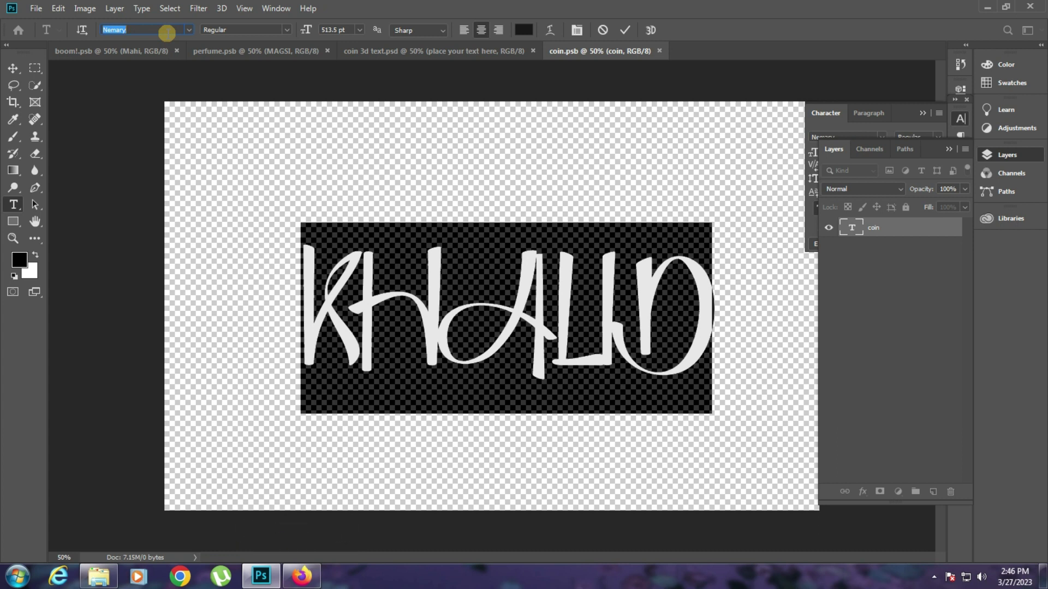
pyautogui.press('Down')
pyautogui.press('Down')
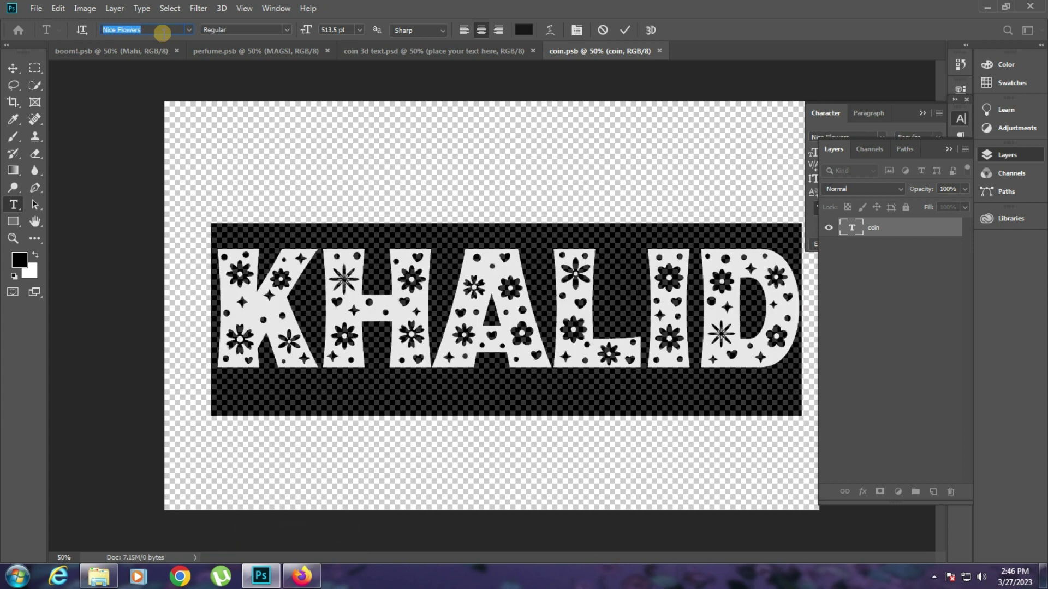
pyautogui.press('Down')
pyautogui.press('Down')
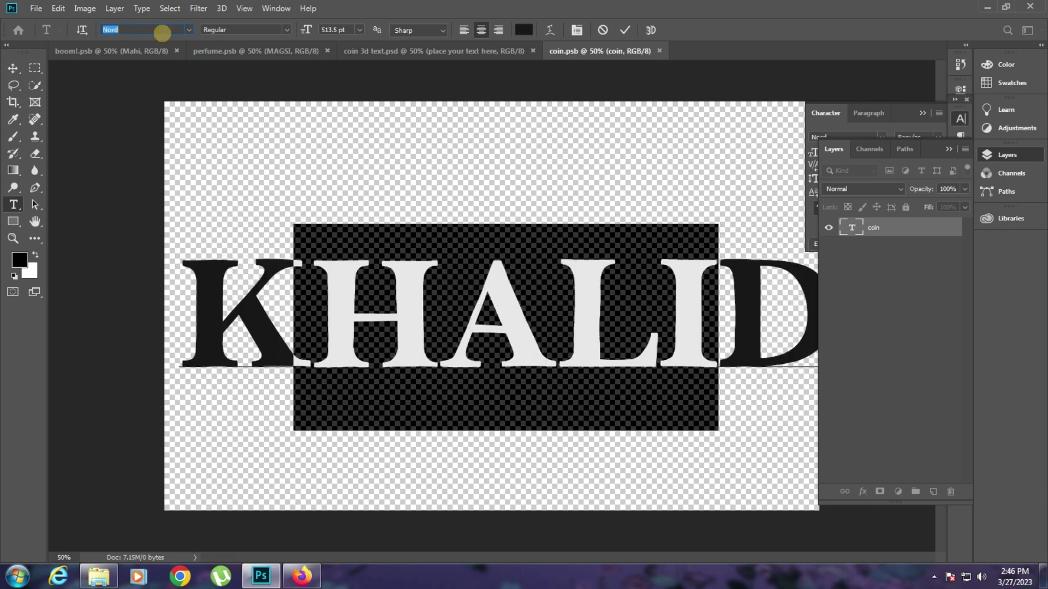
pyautogui.press('Down')
pyautogui.press('Down')
pyautogui.press('Down')
pyautogui.press('Down')
pyautogui.press('Down')
pyautogui.press('Down')
pyautogui.press('Down')
pyautogui.press('Down')
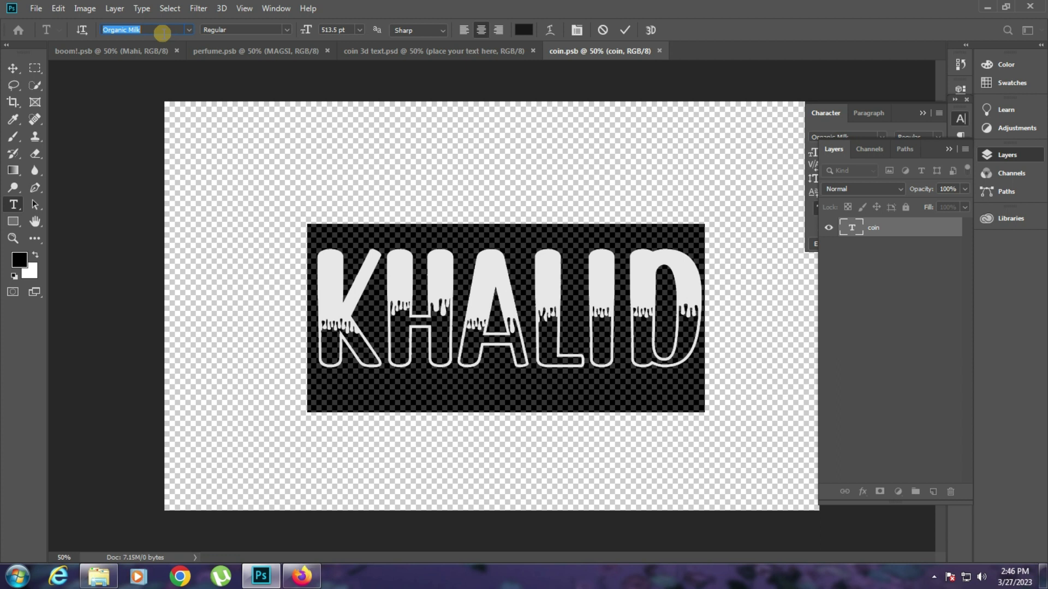
pyautogui.click(503, 315)
pyautogui.hotkey('ctrl', 'Return')
# - Fit the coin template on screen to check the gold KHALID effect, then close it
pyautogui.click(451, 54)
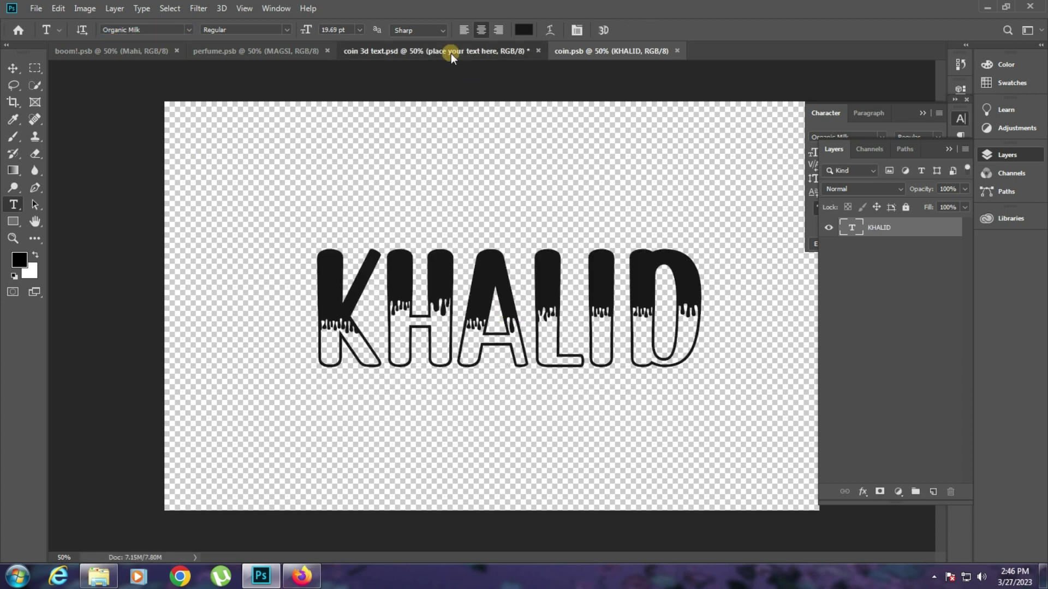
pyautogui.click(13, 238)
pyautogui.click(544, 321)
pyautogui.rightClick(435, 271)
pyautogui.click(455, 277)
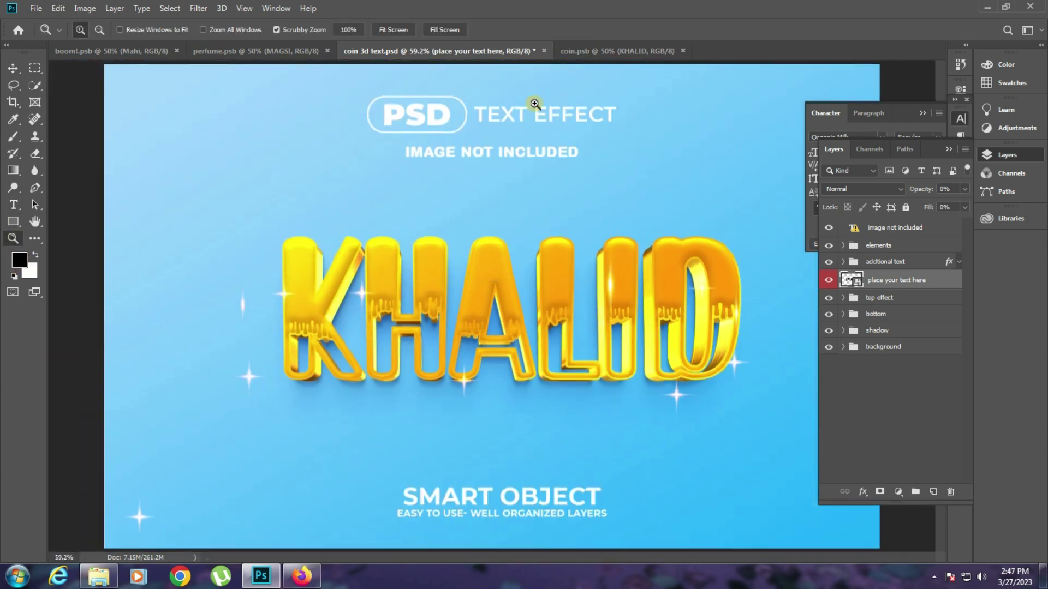
pyautogui.click(544, 51)
# - Answer the save prompt and open the dairy template, dismissing the text-layer update prompt
pyautogui.click(519, 218)
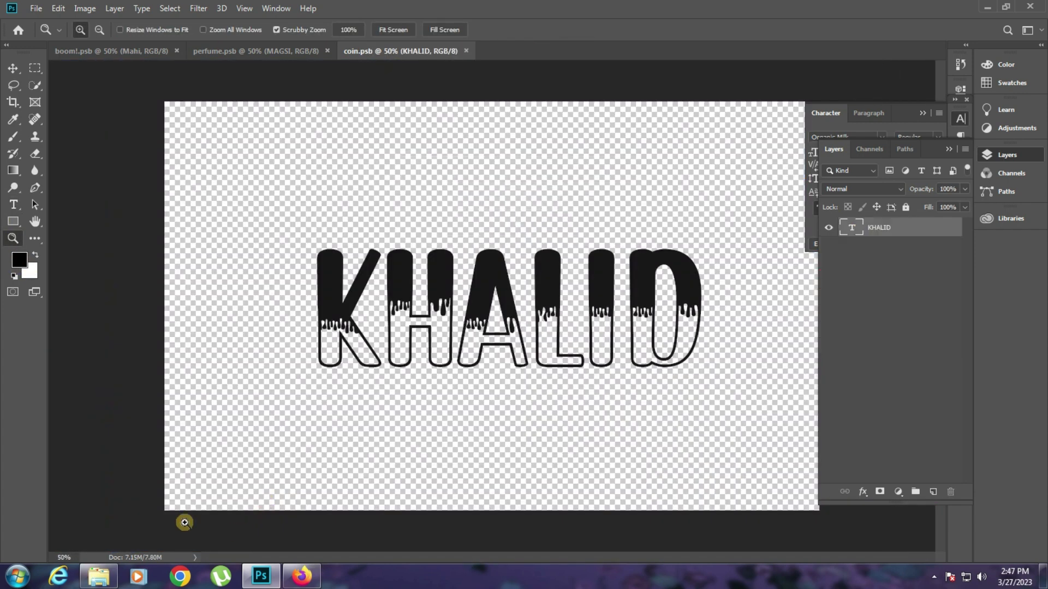
pyautogui.click(100, 577)
pyautogui.click(696, 485)
pyautogui.click(888, 485)
pyautogui.click(780, 479)
pyautogui.click(885, 485)
pyautogui.click(997, 479)
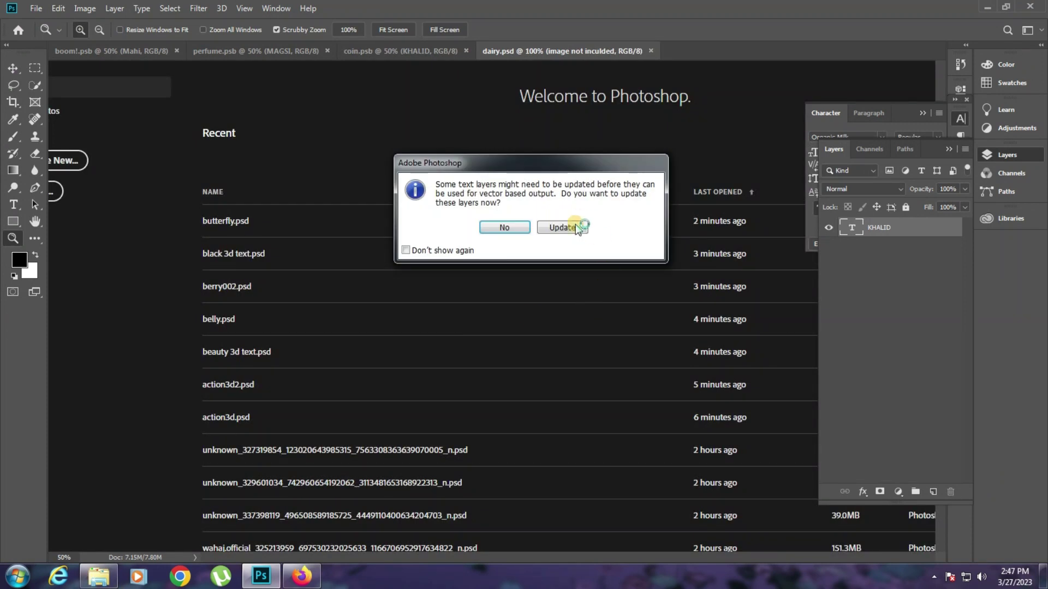
pyautogui.press('Return')
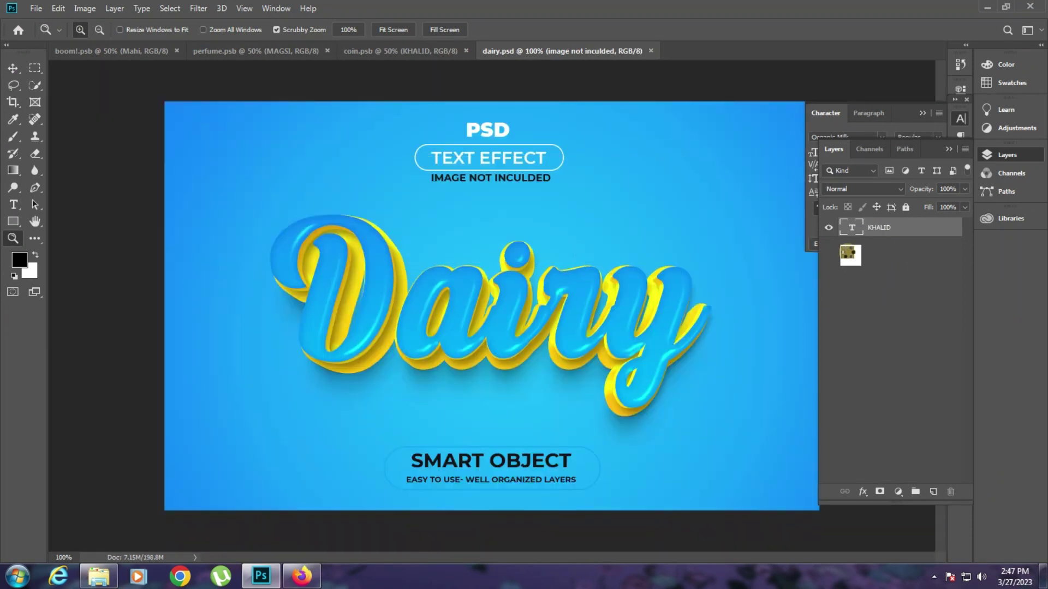
# - Select the 'place your text here' layer and replace the Dairy text with SOUZ
pyautogui.click(855, 269)
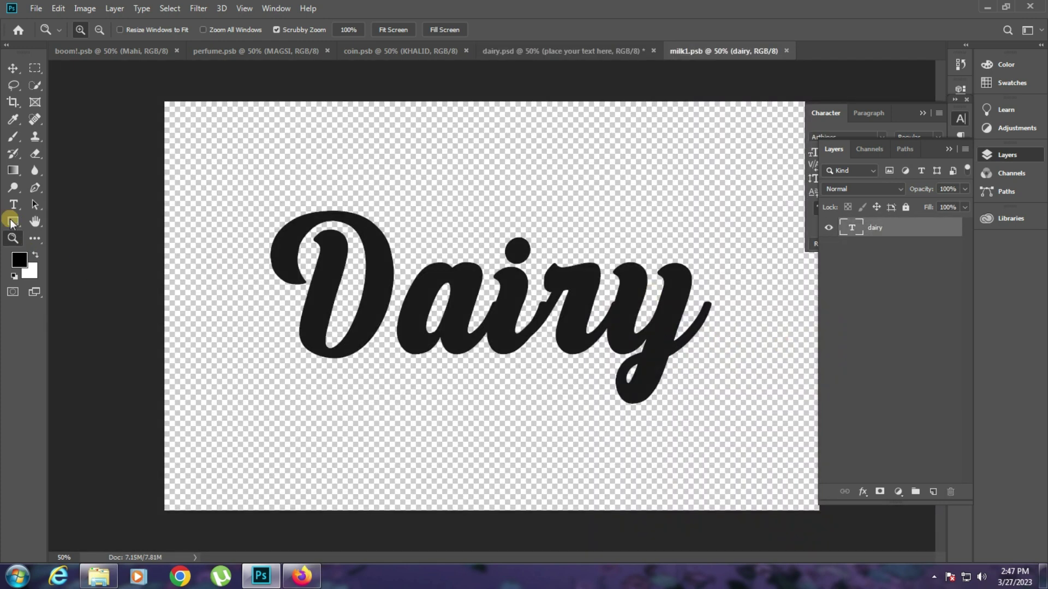
pyautogui.click(13, 205)
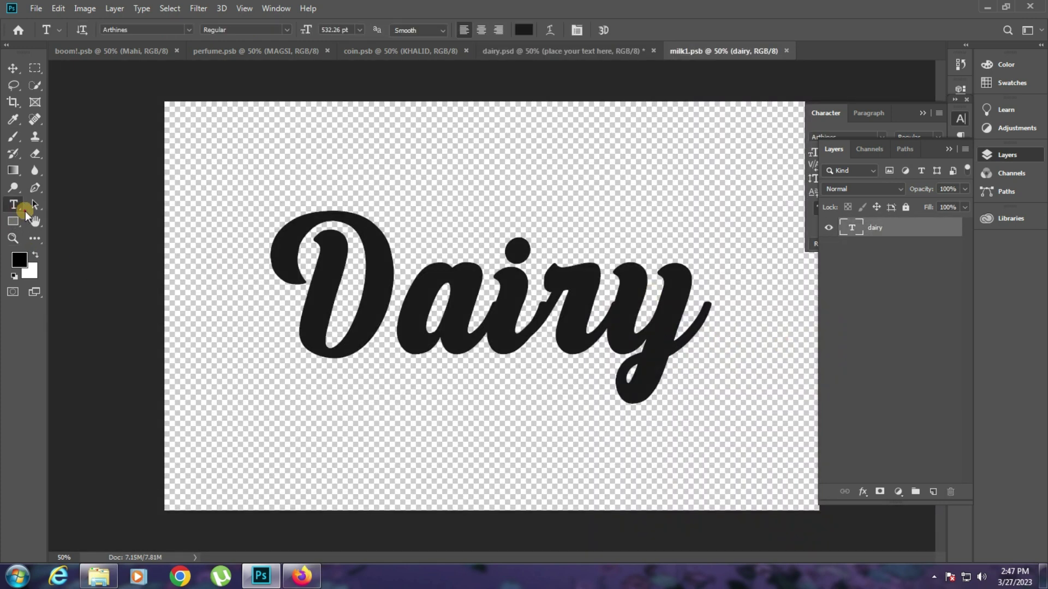
pyautogui.click(450, 284)
pyautogui.hotkey('ctrl', 'a')
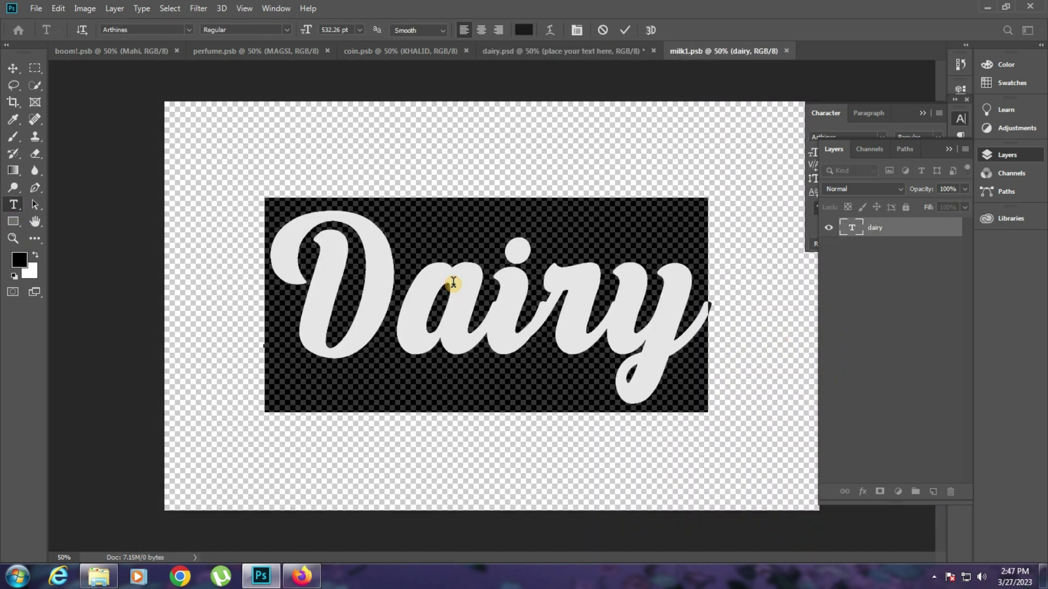
pyautogui.write('SOUZ')
pyautogui.hotkey('ctrl', 'a')
# - Turn off All Caps, retype the text as Satan, and view it on the dairy template
pyautogui.click(1008, 155)
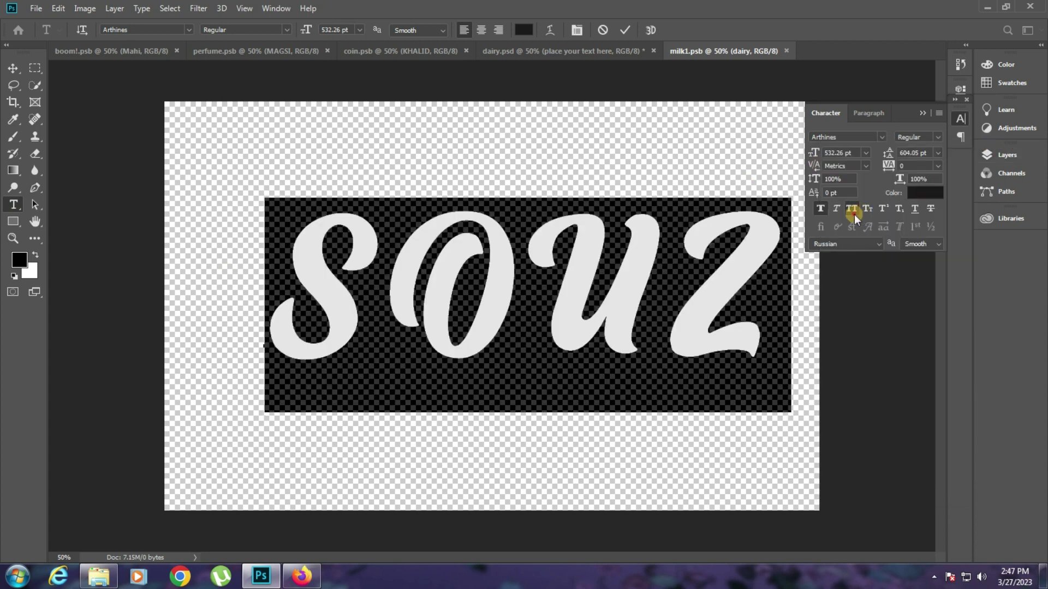
pyautogui.click(851, 209)
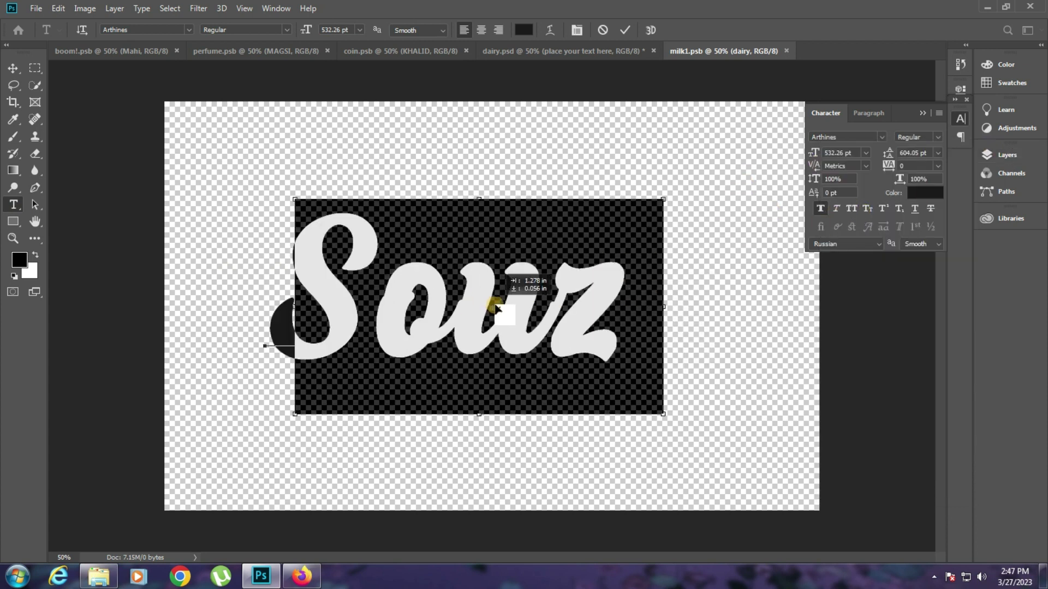
pyautogui.write('Satan')
pyautogui.click(366, 285)
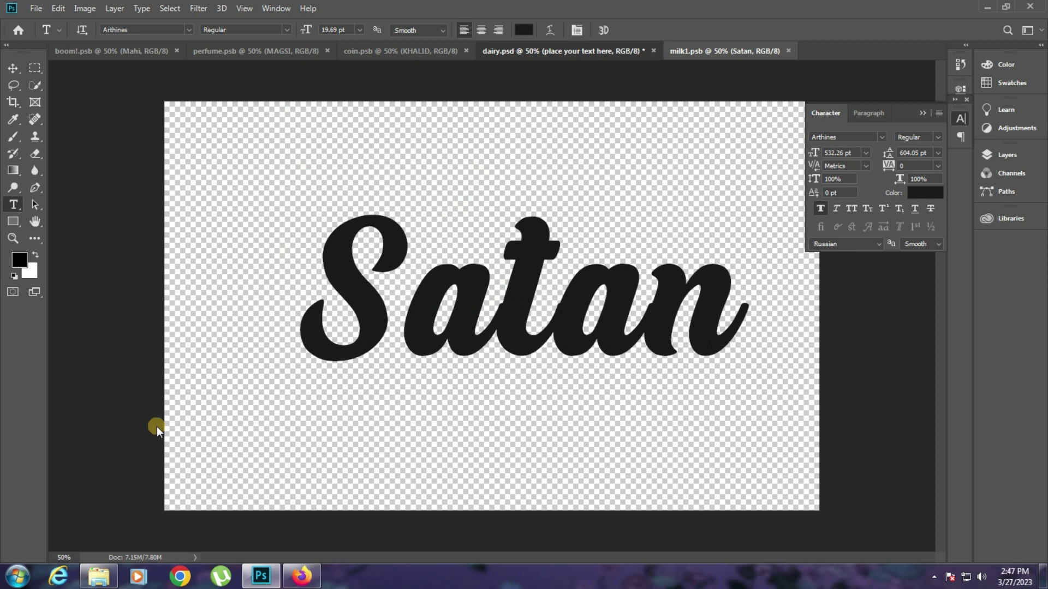
pyautogui.hotkey('ctrl', 'shift', 'Tab')
pyautogui.click(13, 239)
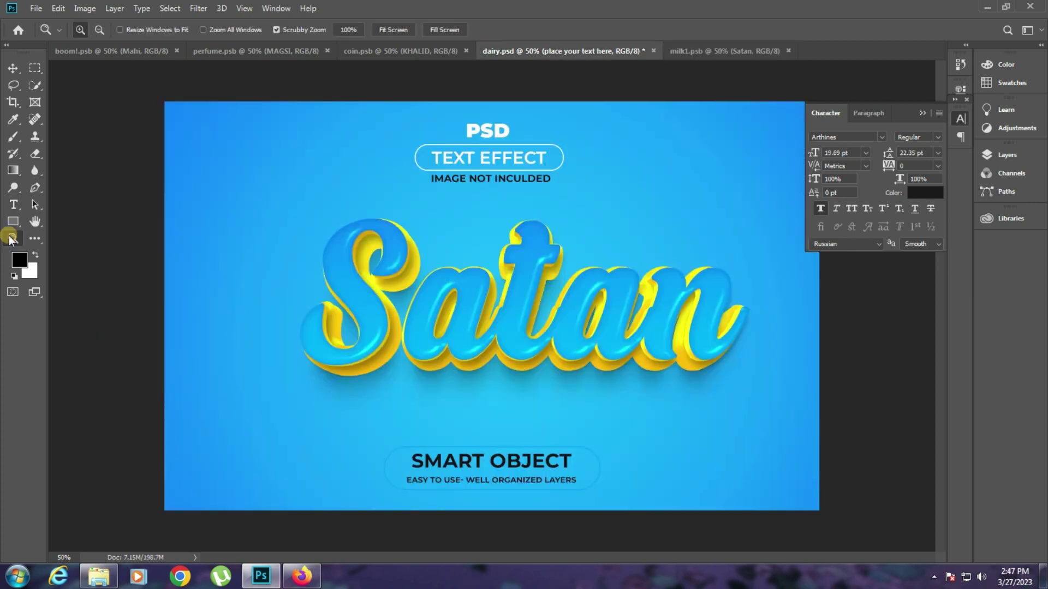
pyautogui.moveTo(693, 316); pyautogui.dragTo(391, 453)
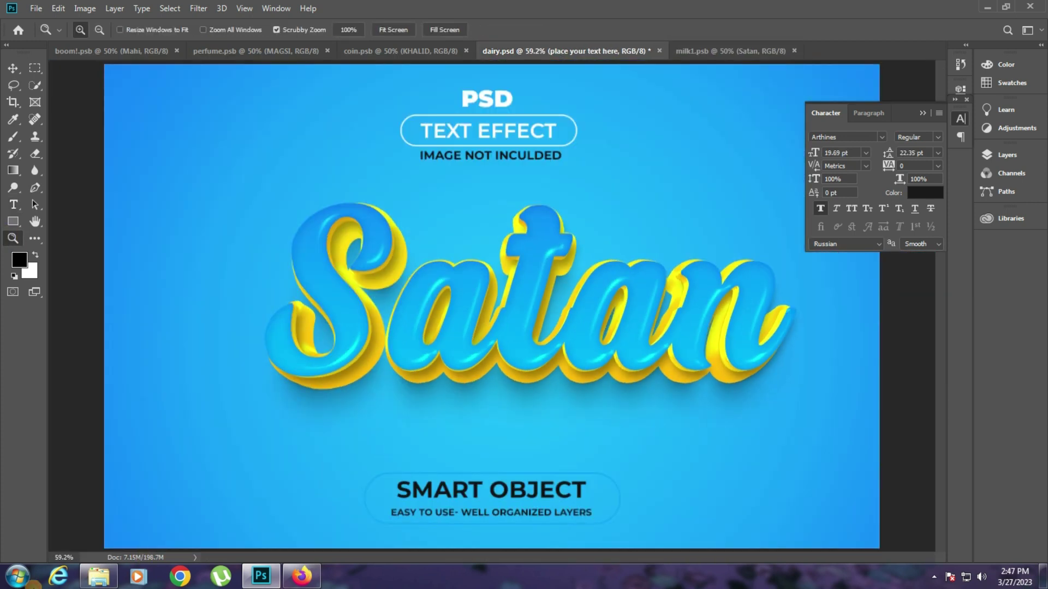
# - Select all 50 template files in Explorer and show their Properties (248 MB total)
pyautogui.click(98, 576)
pyautogui.click(795, 458)
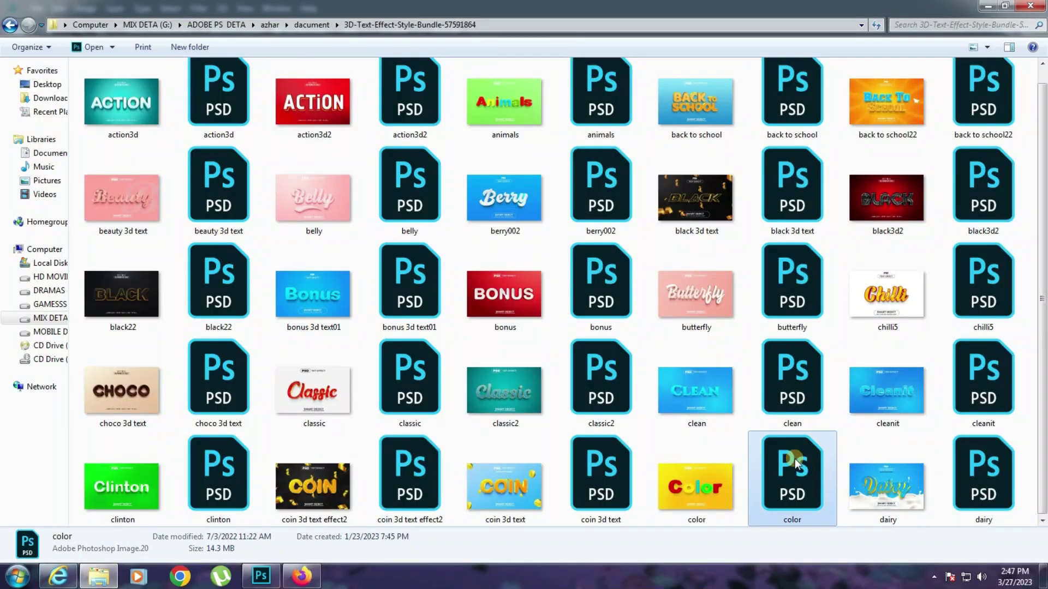
pyautogui.scroll(1, 702, 340)
pyautogui.hotkey('ctrl', 'a')
pyautogui.rightClick(542, 316)
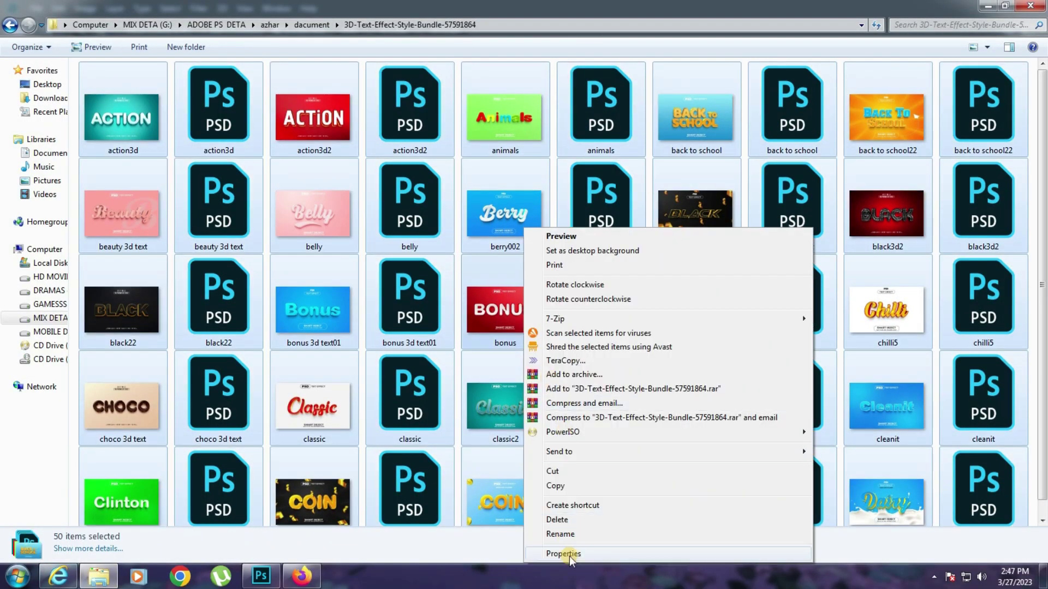
pyautogui.click(568, 551)
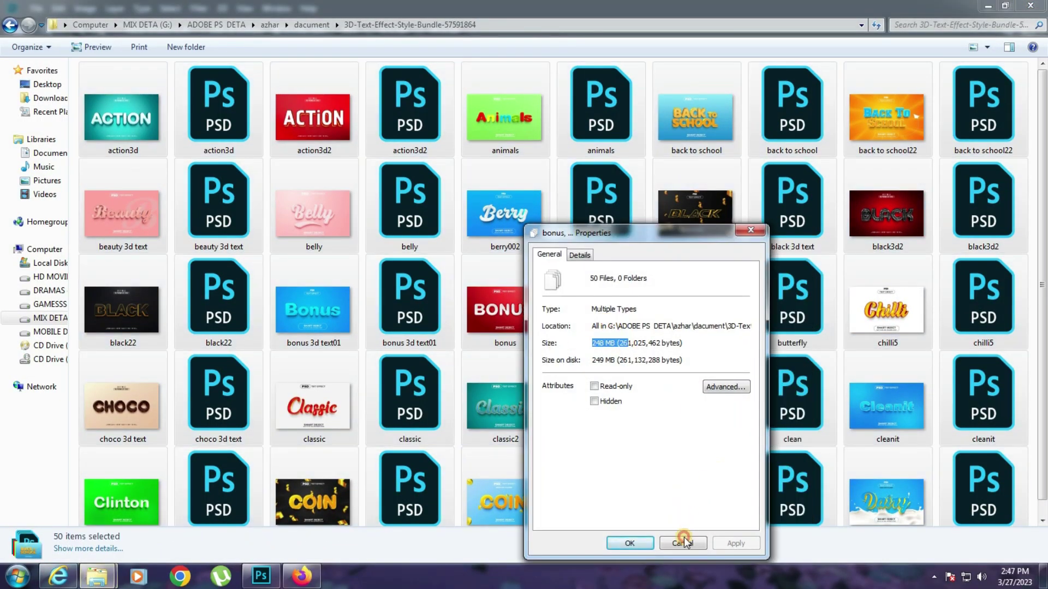